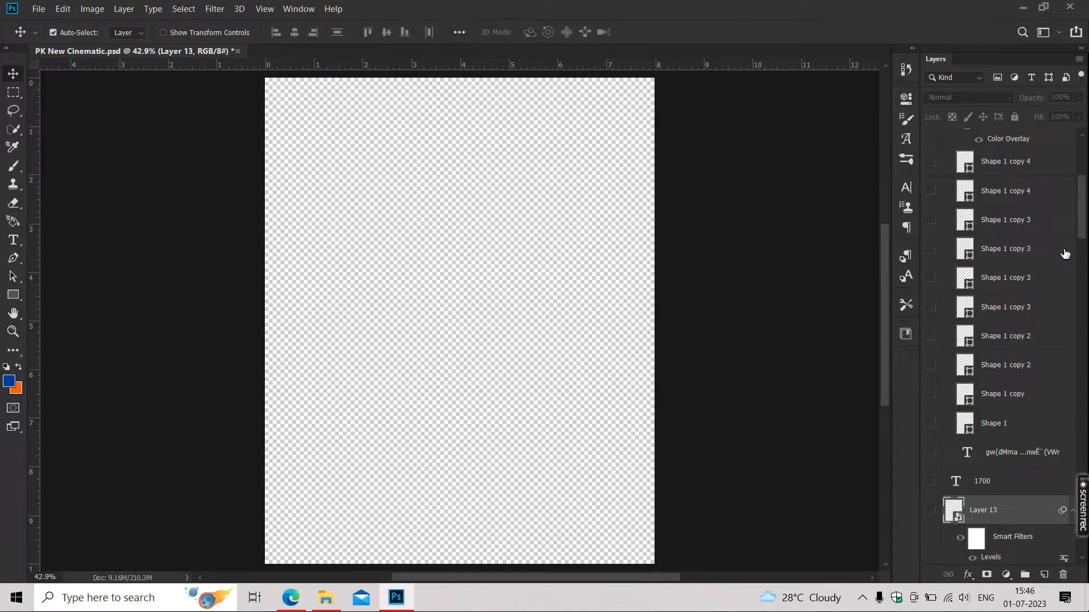
Step: Make the Background layer and the light-gray-concrete-wall (1) texture layer visible
drag(1083, 203, 1083, 533)
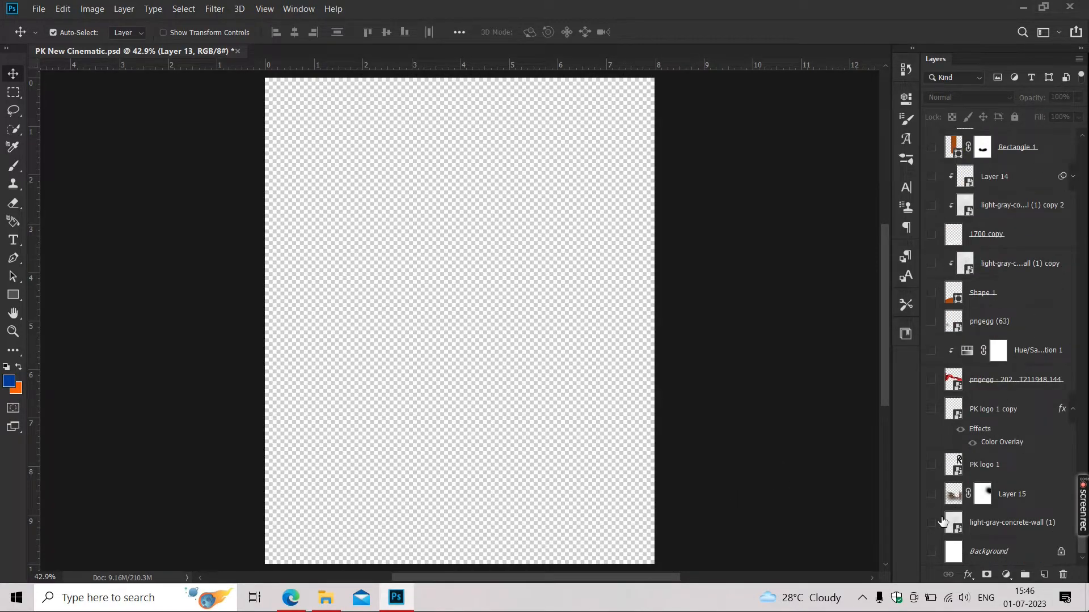
click(931, 553)
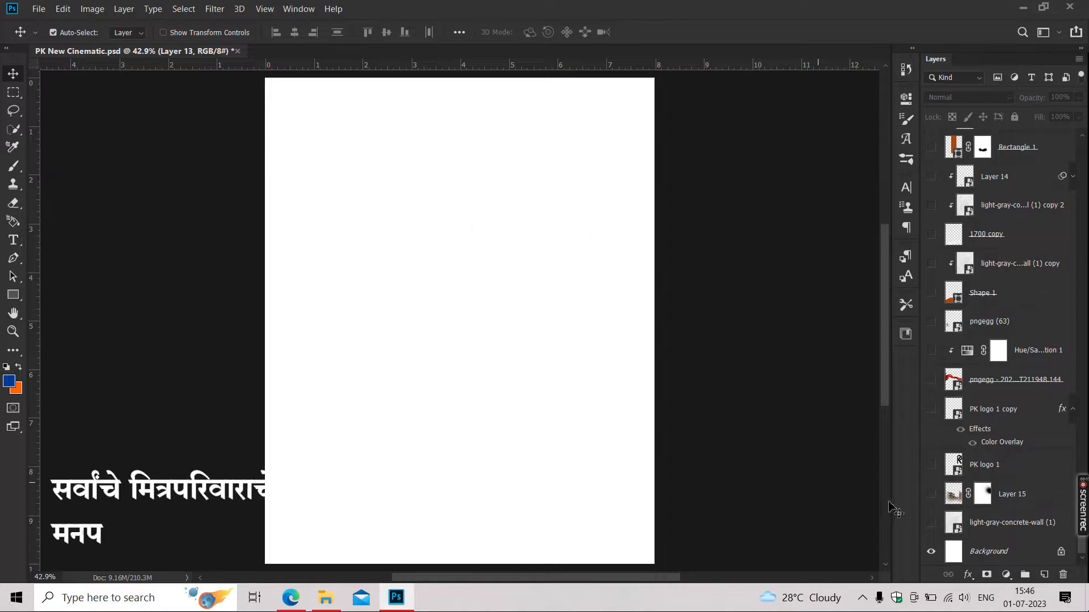
click(930, 524)
scroll(483, 138, up, 3)
drag(484, 138, 481, 220)
scroll(480, 223, down, 3)
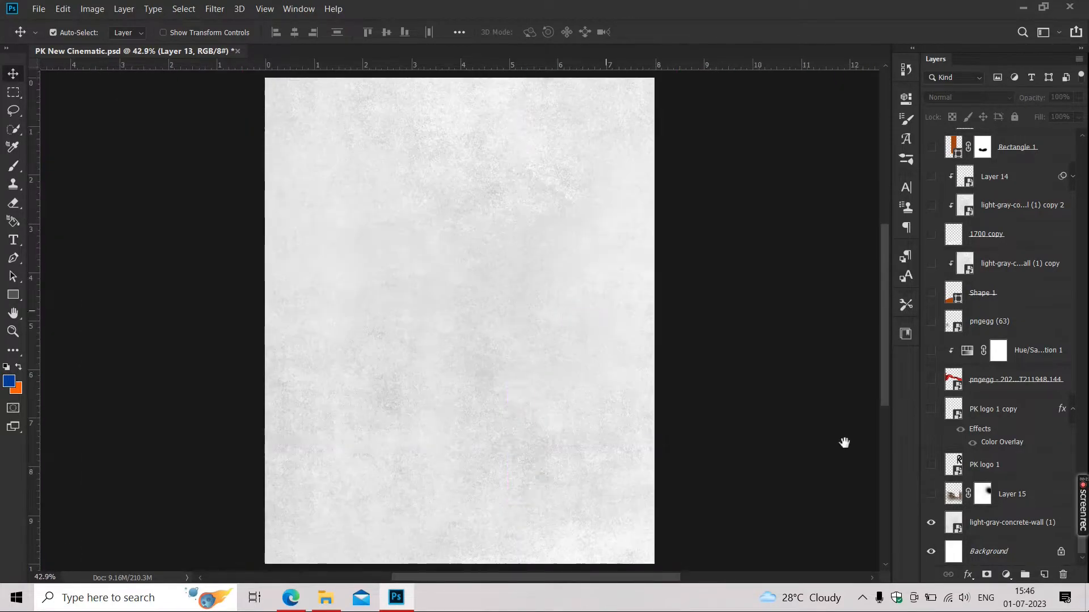
Step: Make Layer 15, the masked building photo above the concrete wall texture, visible
click(931, 496)
scroll(573, 384, up, 2)
scroll(479, 389, down, 1)
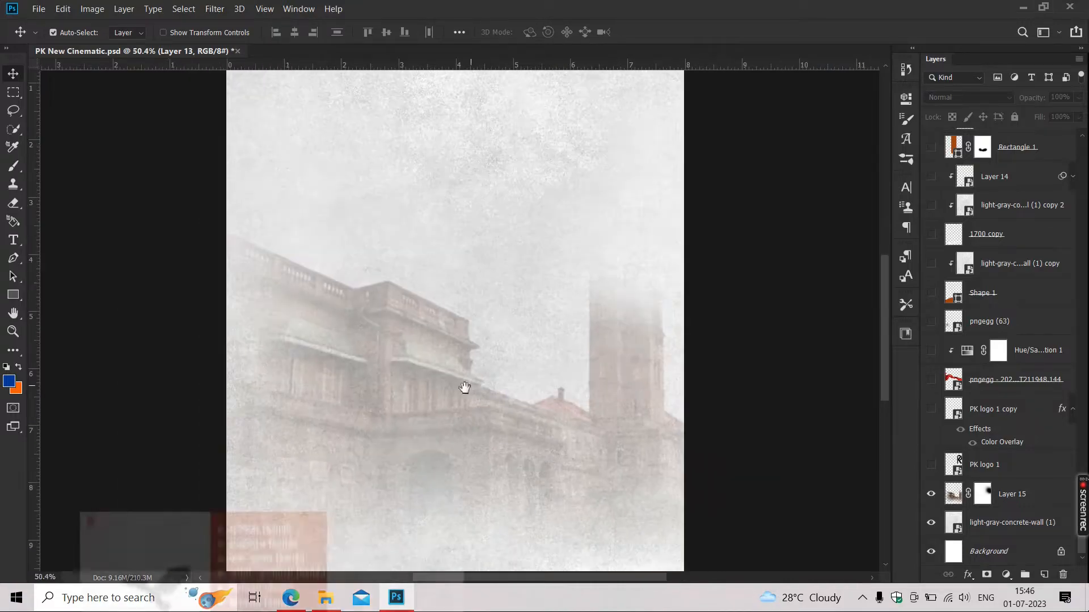
Step: Try Layer 15 at 100% opacity, undo the change and deselect the layer
click(1078, 98)
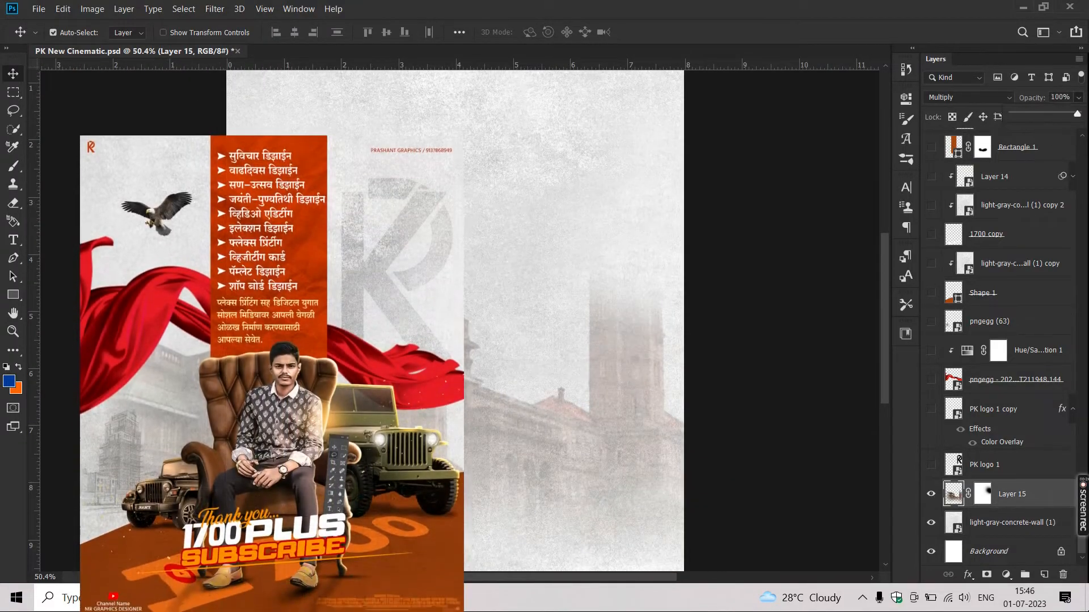
drag(1030, 114, 1085, 114)
key(ctrl+z)
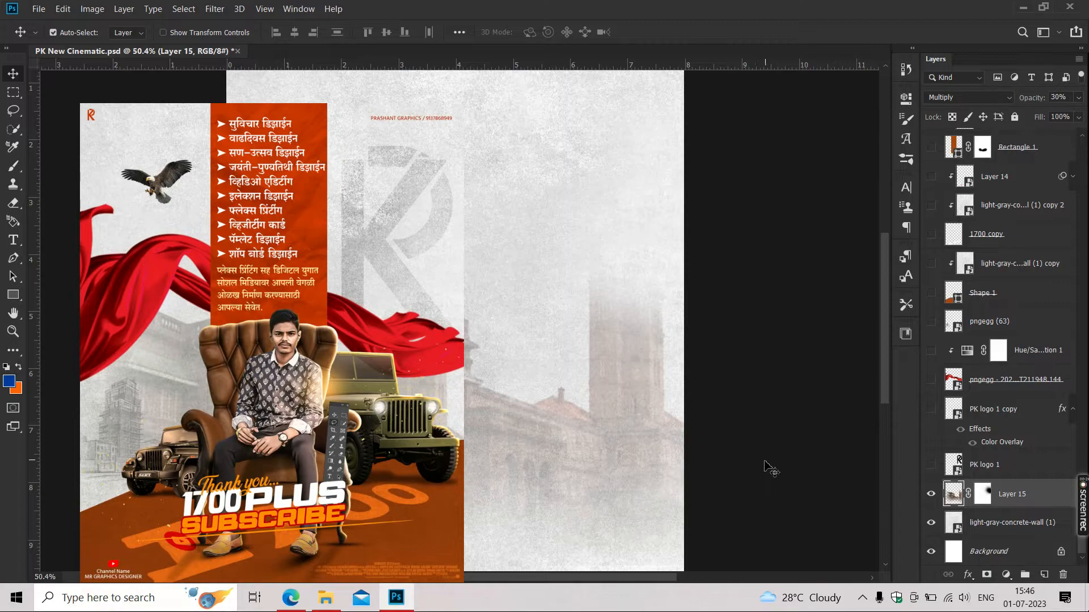
click(860, 467)
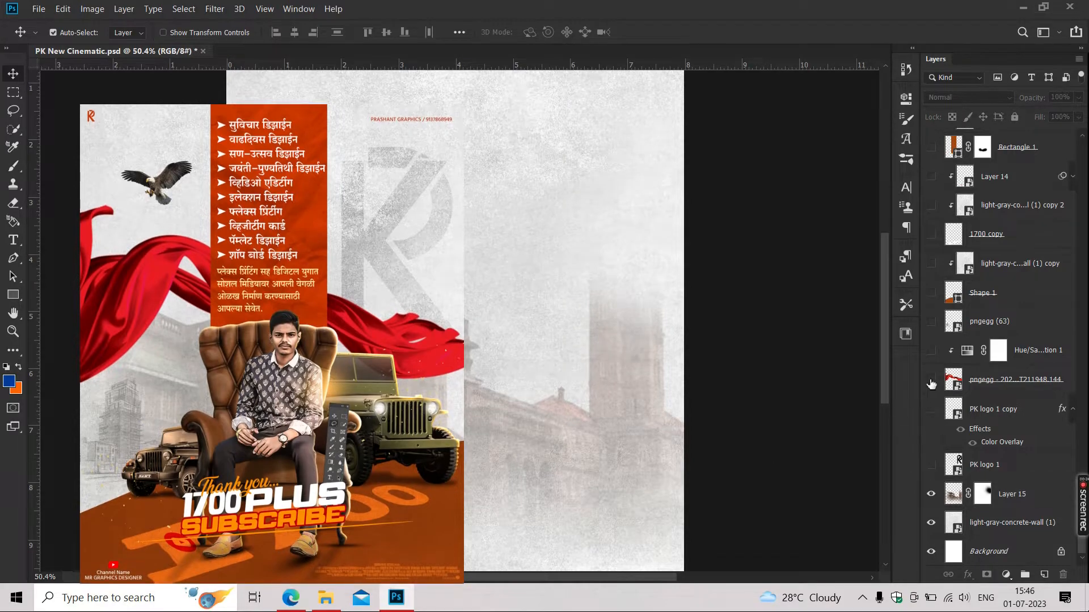
Step: Look through the layer stack and briefly show the 1700 copy layer, hiding it again
scroll(959, 225, up, 5)
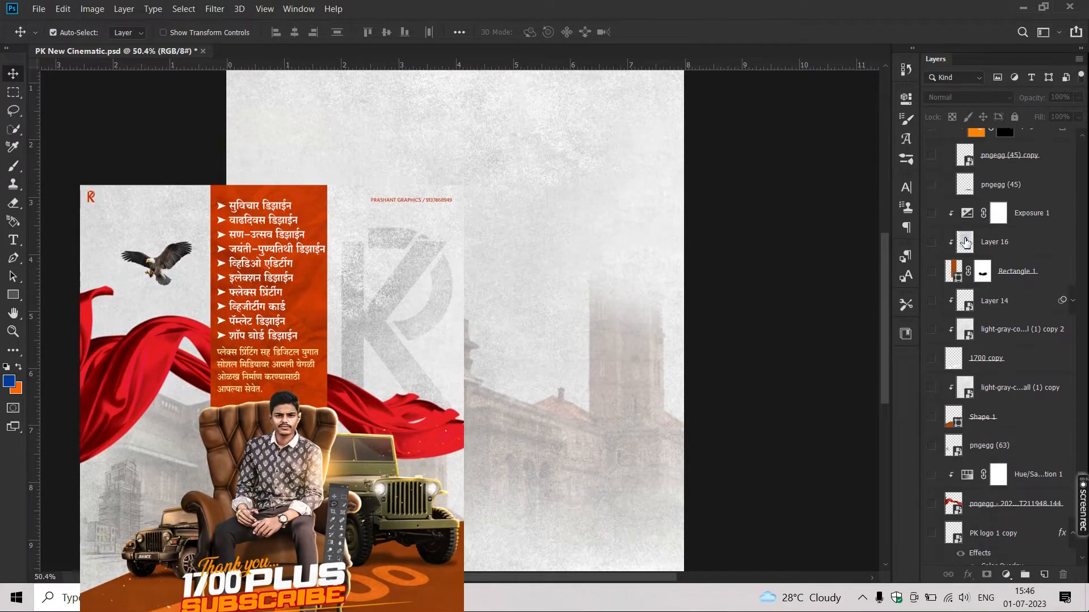
scroll(959, 225, up, 10)
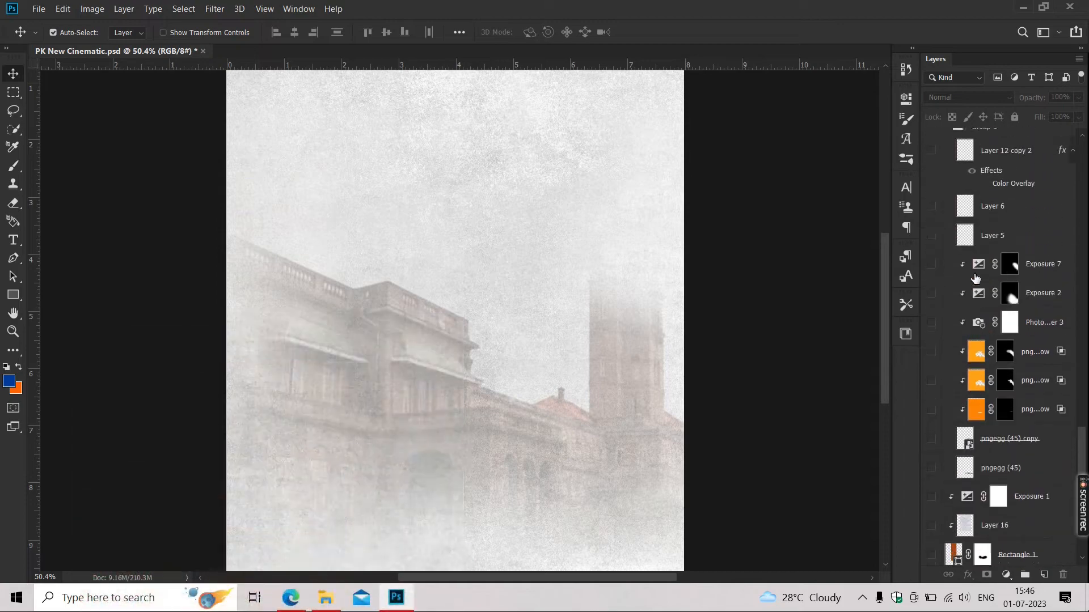
scroll(971, 265, up, 2)
scroll(975, 335, up, 10)
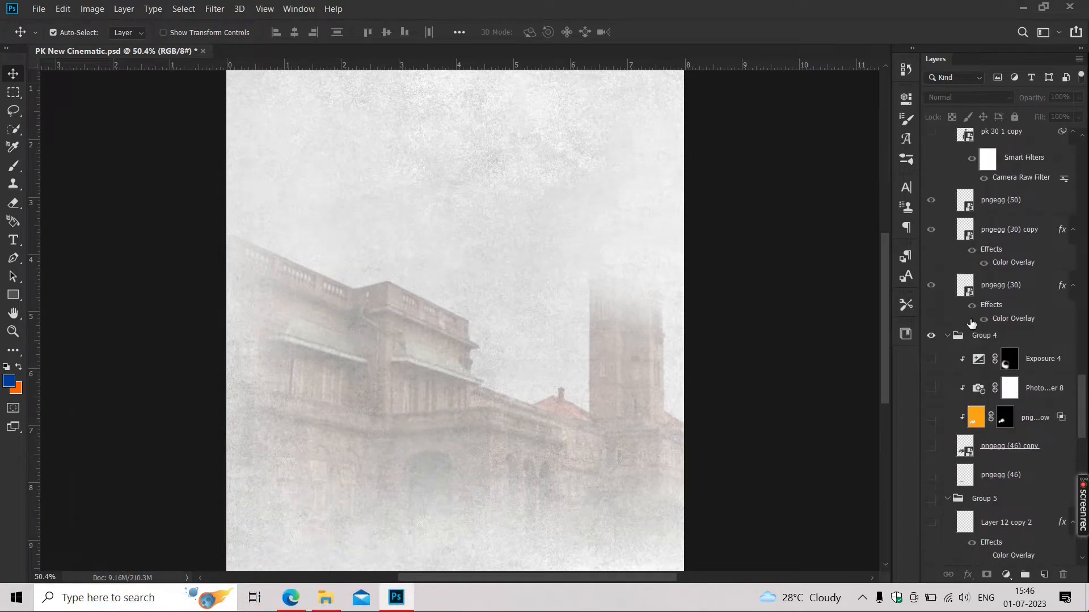
scroll(971, 316, down, 15)
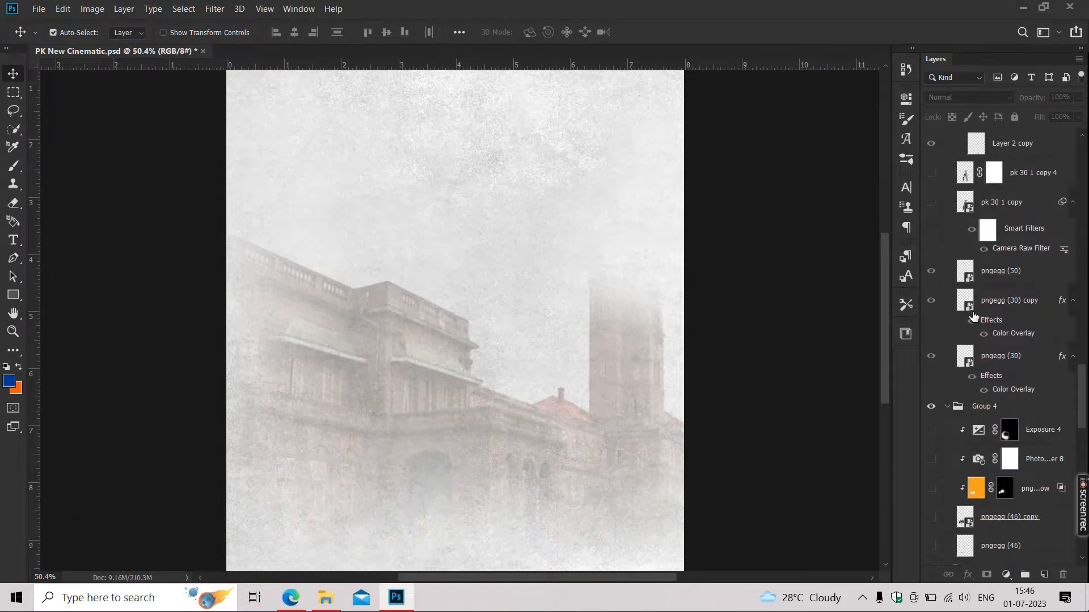
scroll(974, 316, down, 8)
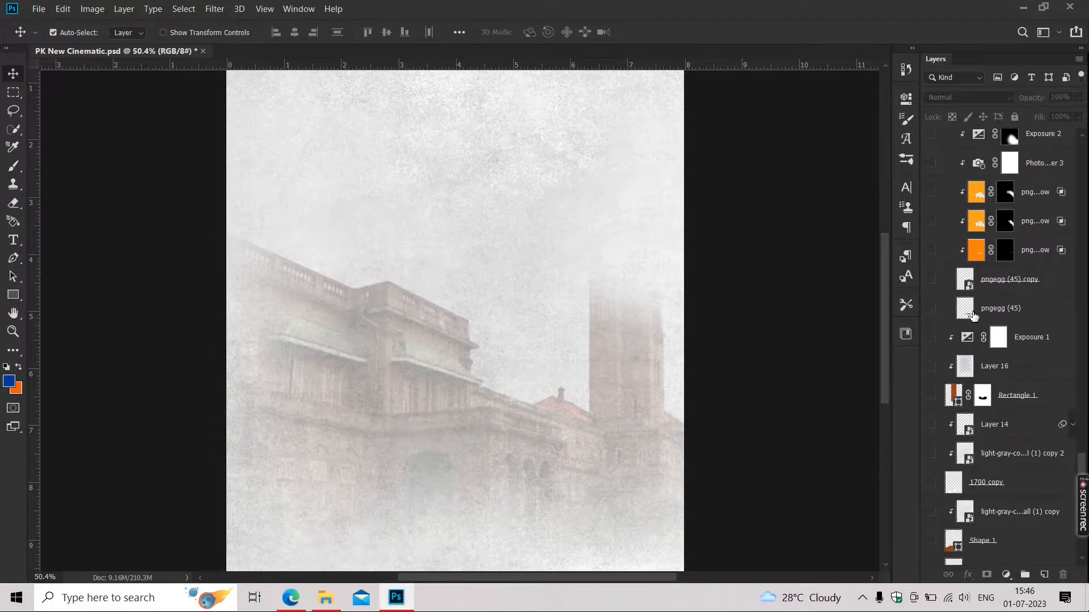
click(930, 484)
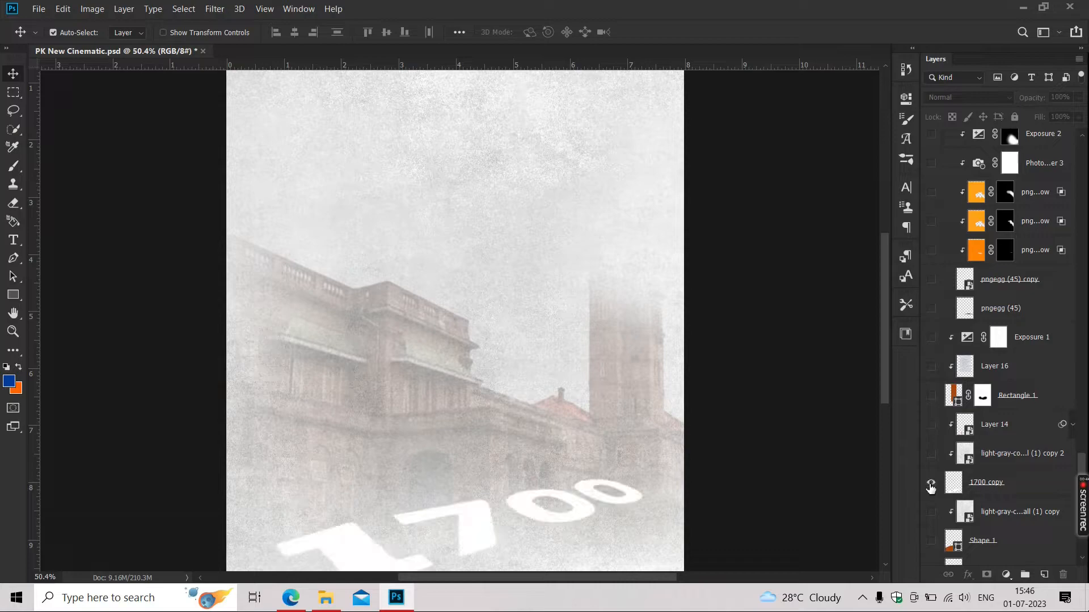
click(931, 485)
Step: Briefly show the pngegg (46) copy layer in Group 4 and hide it again
scroll(949, 406, up, 15)
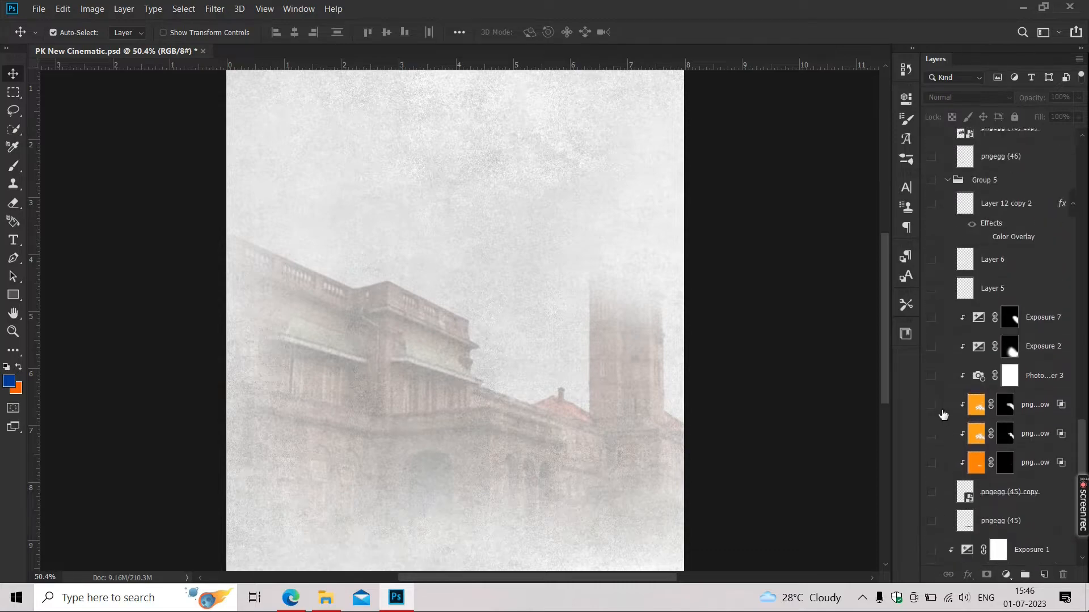
scroll(949, 407, up, 3)
scroll(949, 407, up, 15)
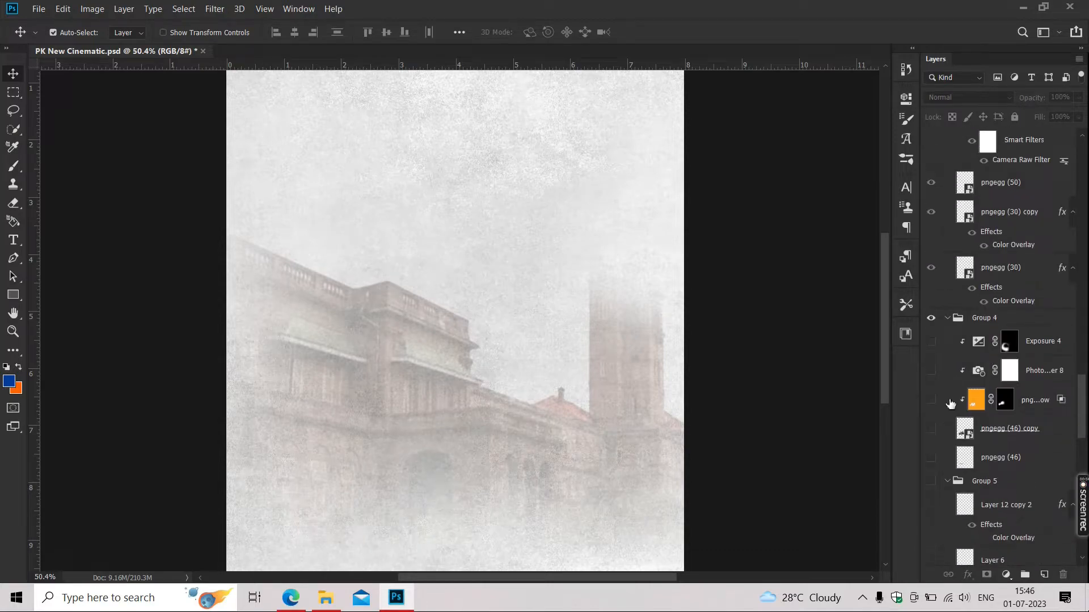
scroll(946, 401, up, 5)
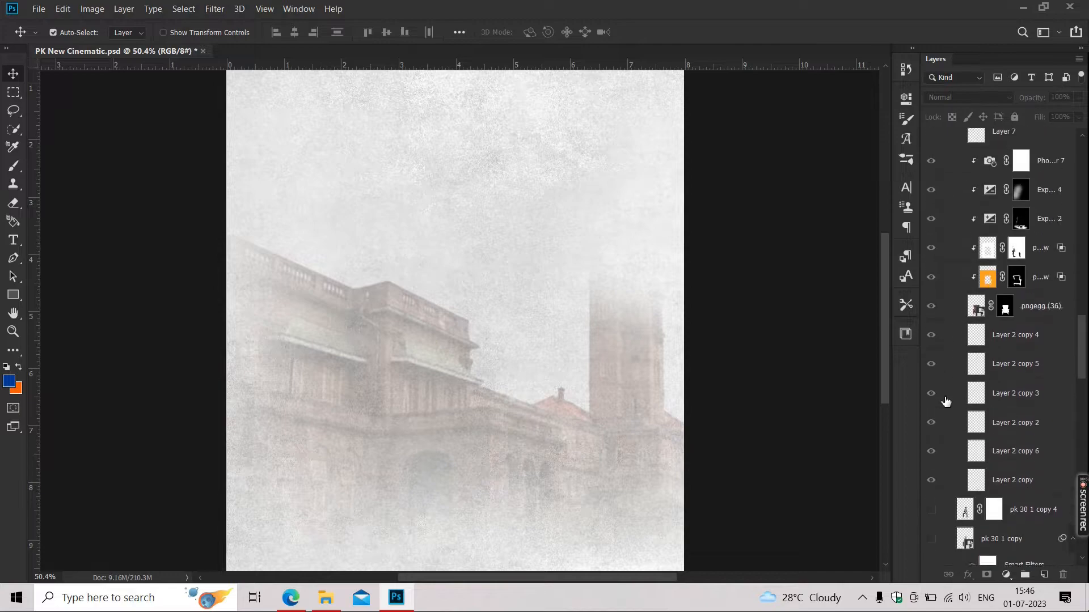
scroll(946, 402, down, 20)
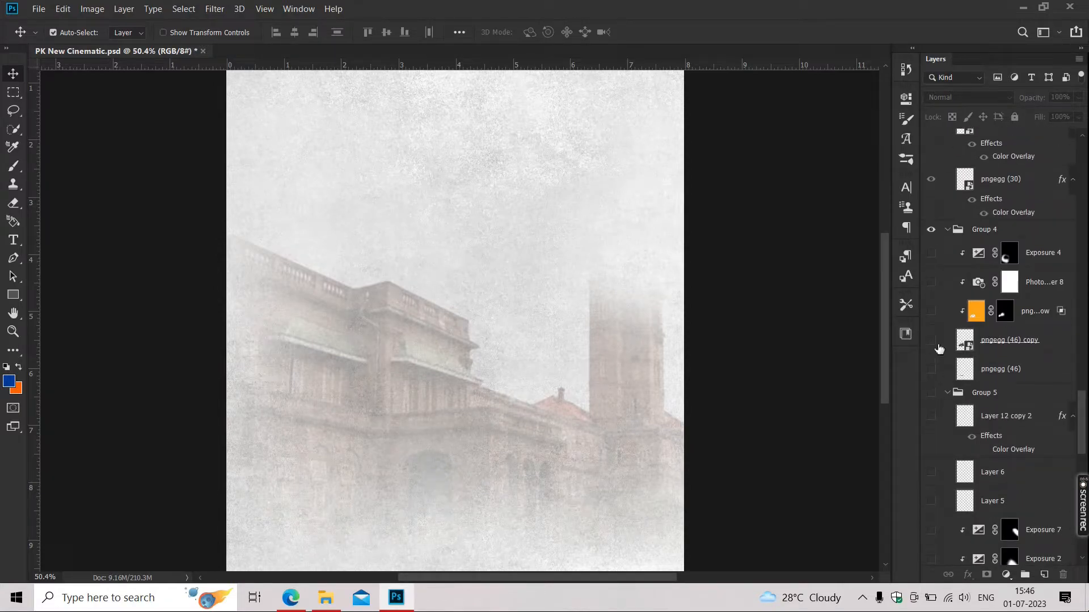
click(931, 340)
click(936, 342)
Step: Briefly show Layer 5 and the pngegg (45) copy jeep layer in Group 5, hiding each again
scroll(943, 357, down, 5)
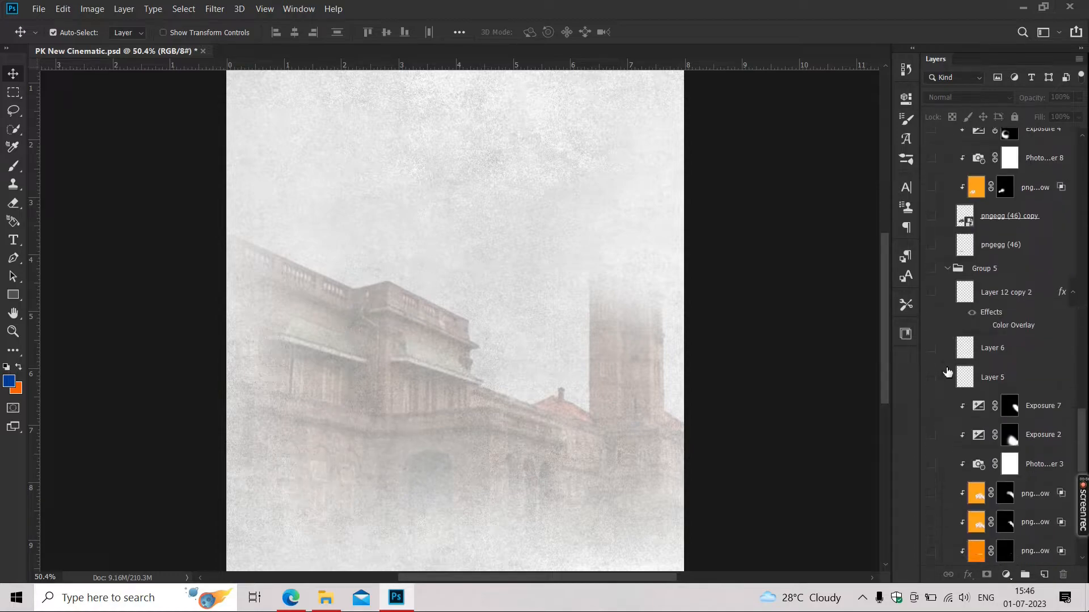
click(936, 381)
click(935, 381)
scroll(946, 385, down, 5)
click(935, 403)
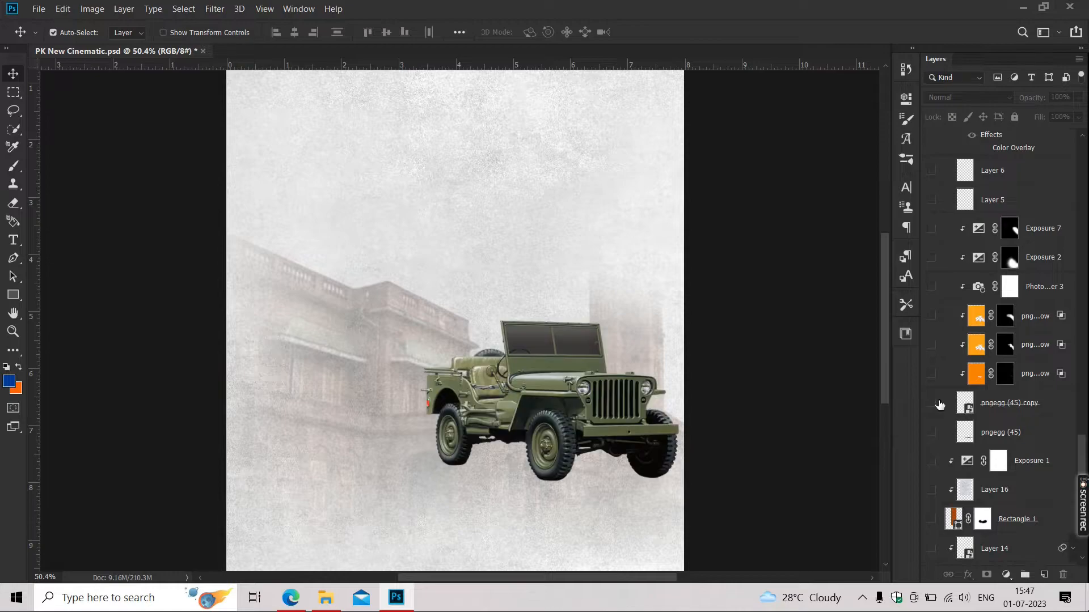
click(936, 404)
Step: Make the orange Shape 1 ground layer and its clipped light-gray-concrete-wall (1) copy texture visible
scroll(946, 411, down, 5)
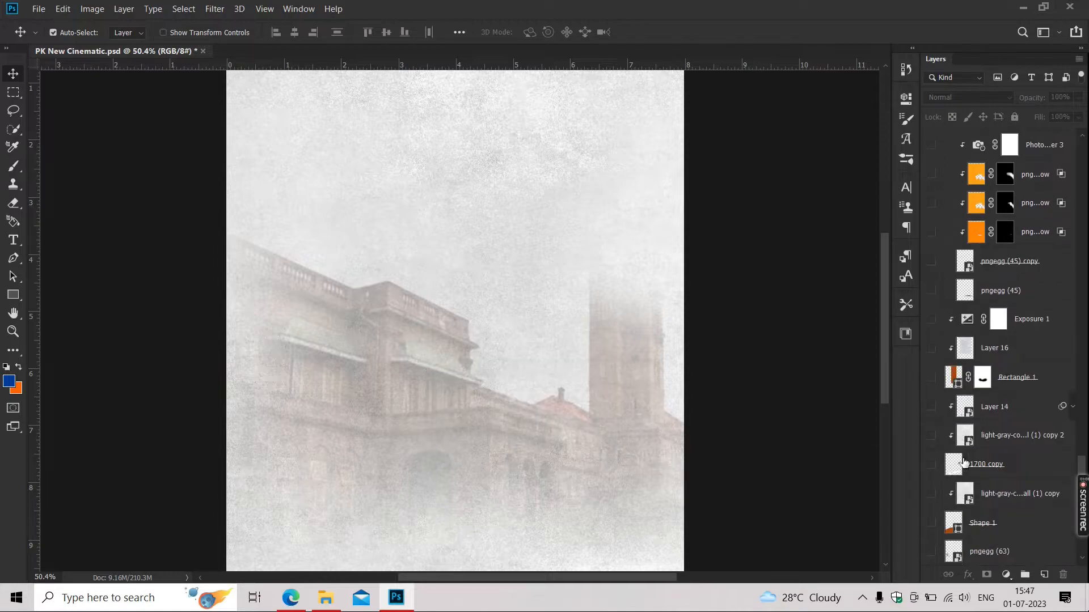
click(931, 524)
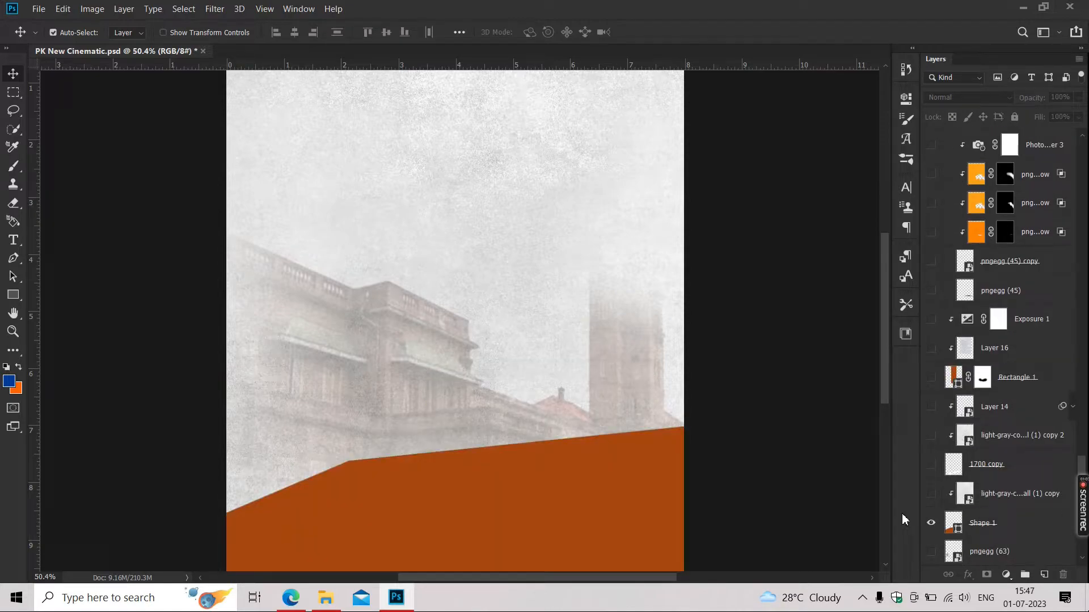
click(414, 505)
click(934, 495)
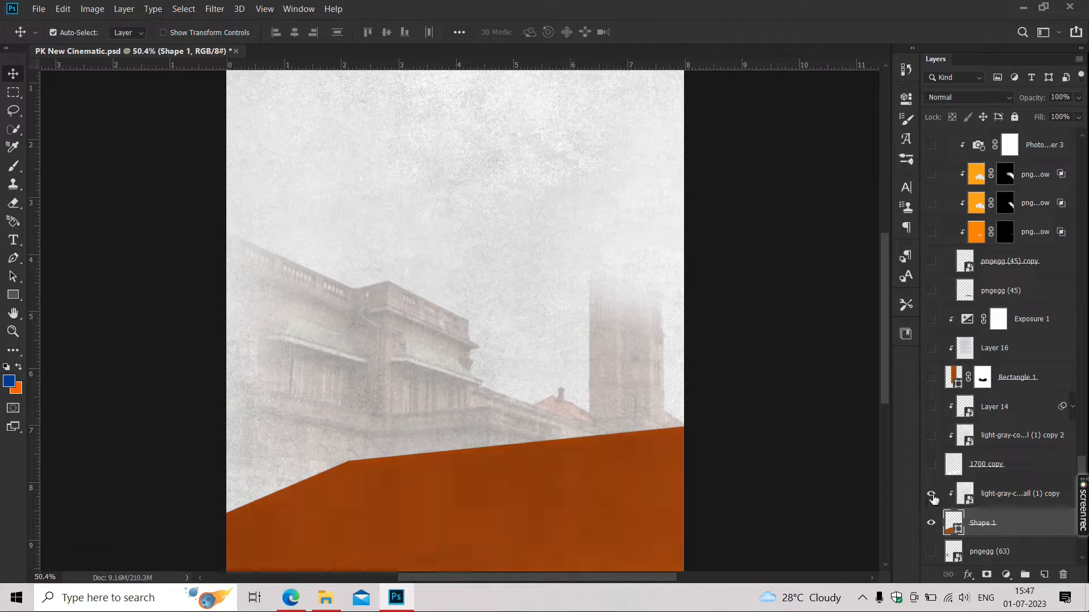
scroll(559, 503, up, 5)
drag(554, 505, 568, 366)
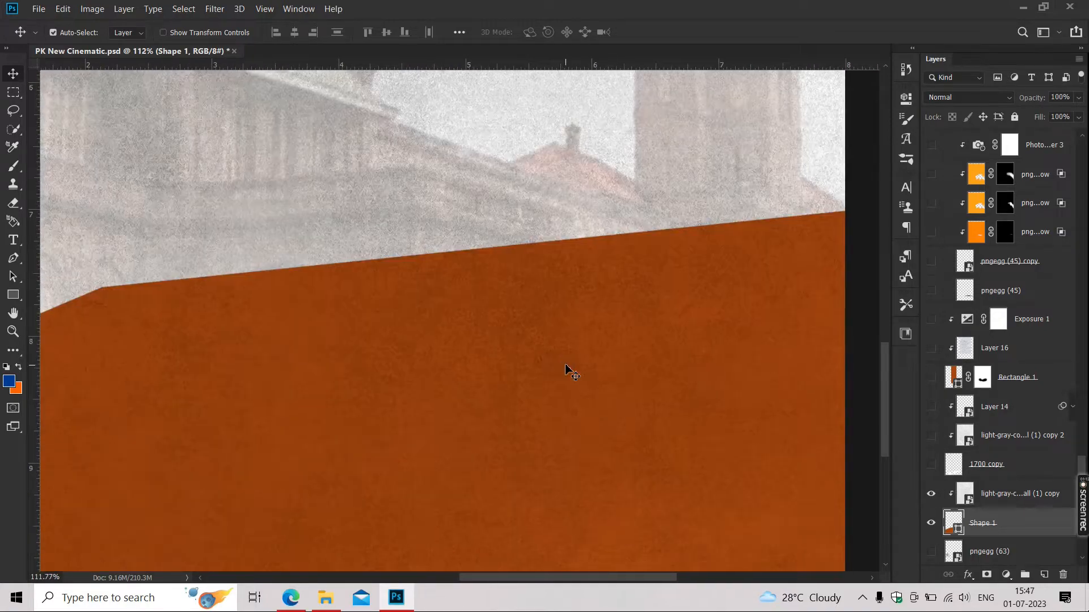
key(ctrl+0)
Step: Set the blend mode of the clipped light-gray-concrete-wall (1) copy layer to Multiply and deselect it
click(1001, 495)
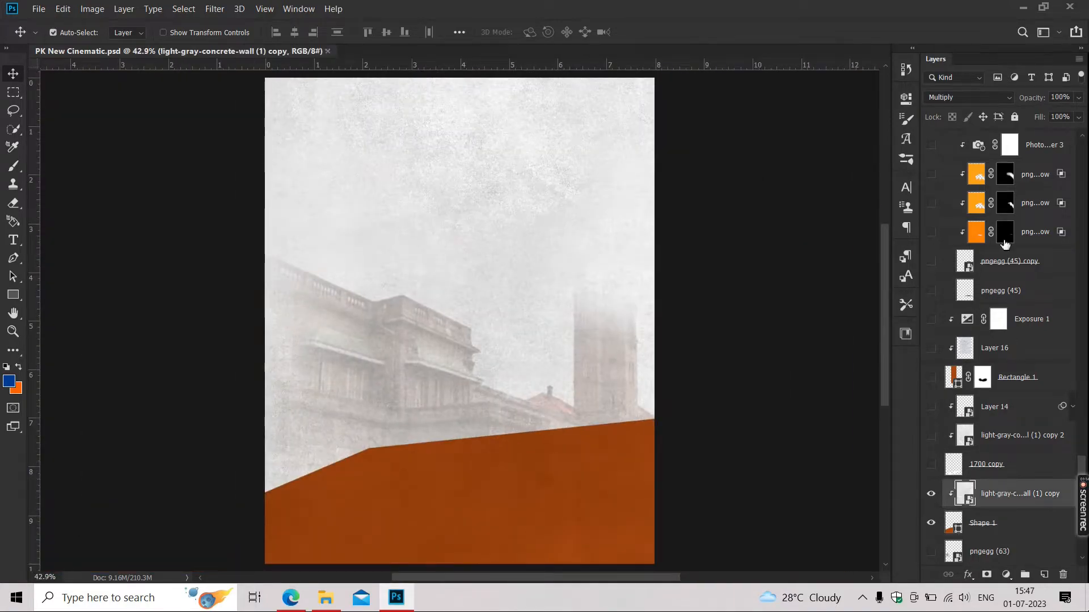
click(949, 99)
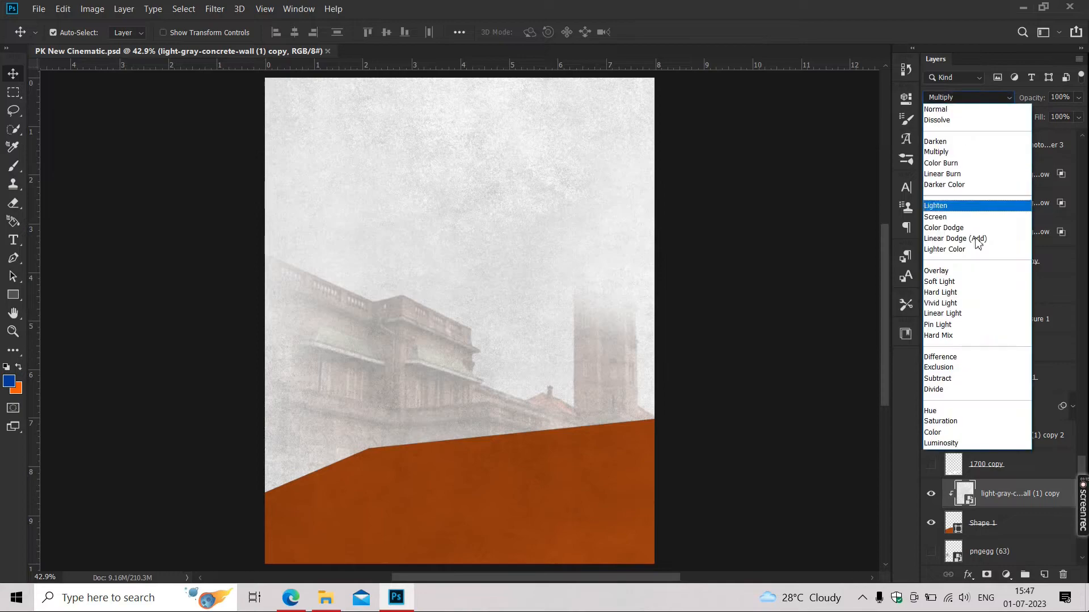
click(942, 152)
click(819, 278)
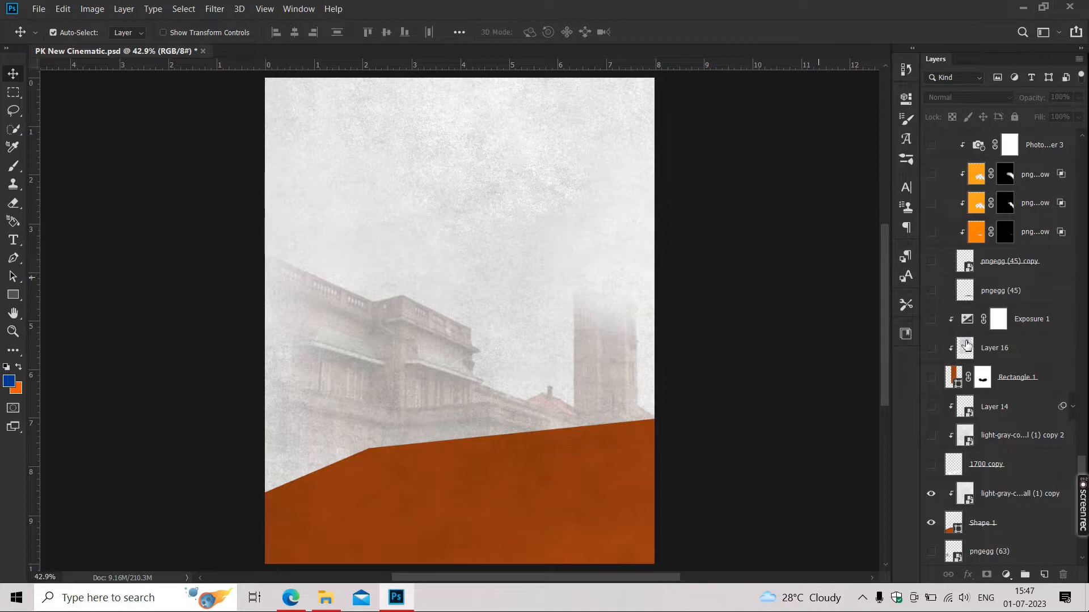
Step: Make the pk 30 1 copy 4 layer with the seated man visible and inspect him on the canvas
scroll(967, 346, up, 3)
scroll(975, 367, up, 10)
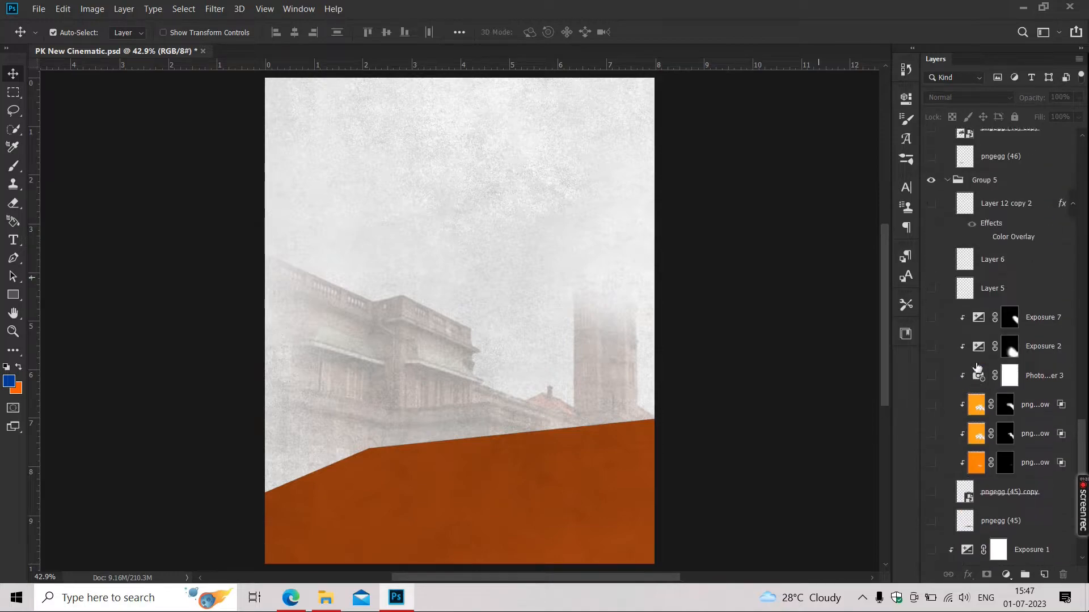
scroll(983, 384, up, 9)
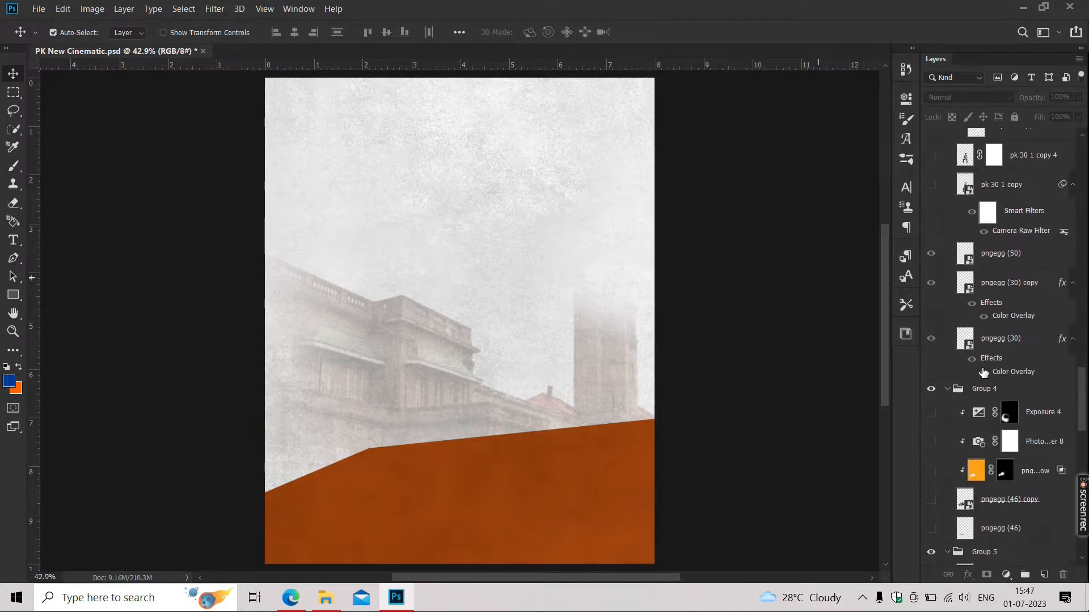
click(929, 334)
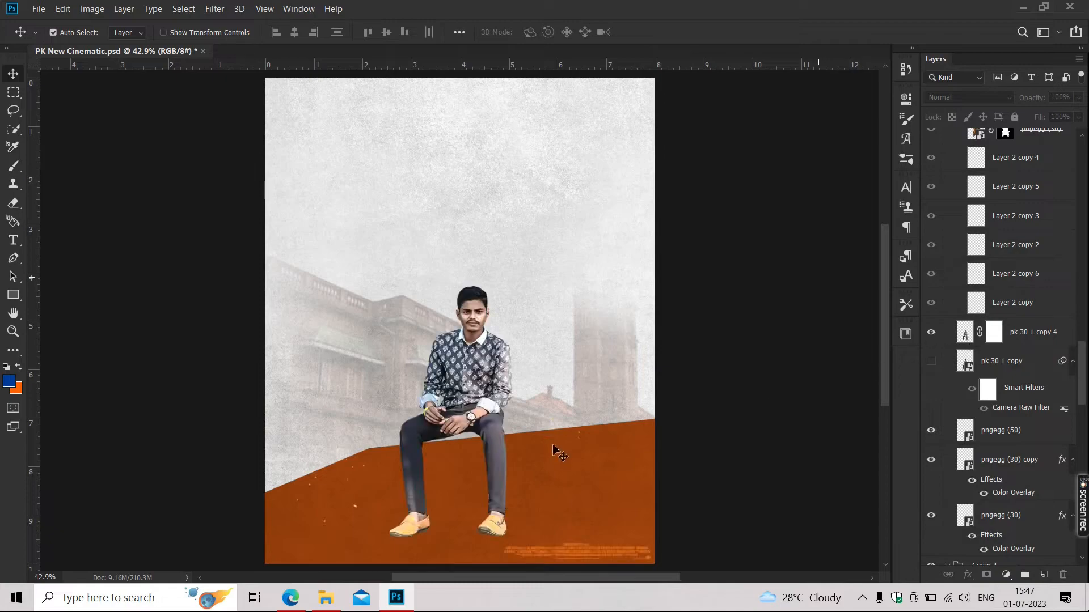
scroll(483, 448, up, 3)
scroll(482, 448, down, 2)
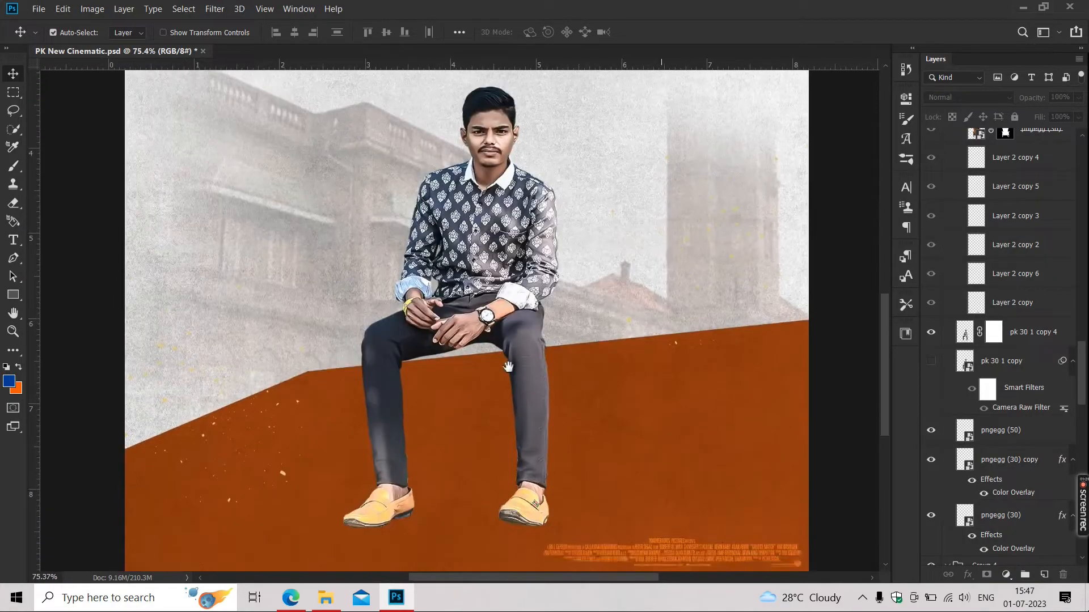
scroll(647, 394, down, 3)
drag(647, 395, 635, 403)
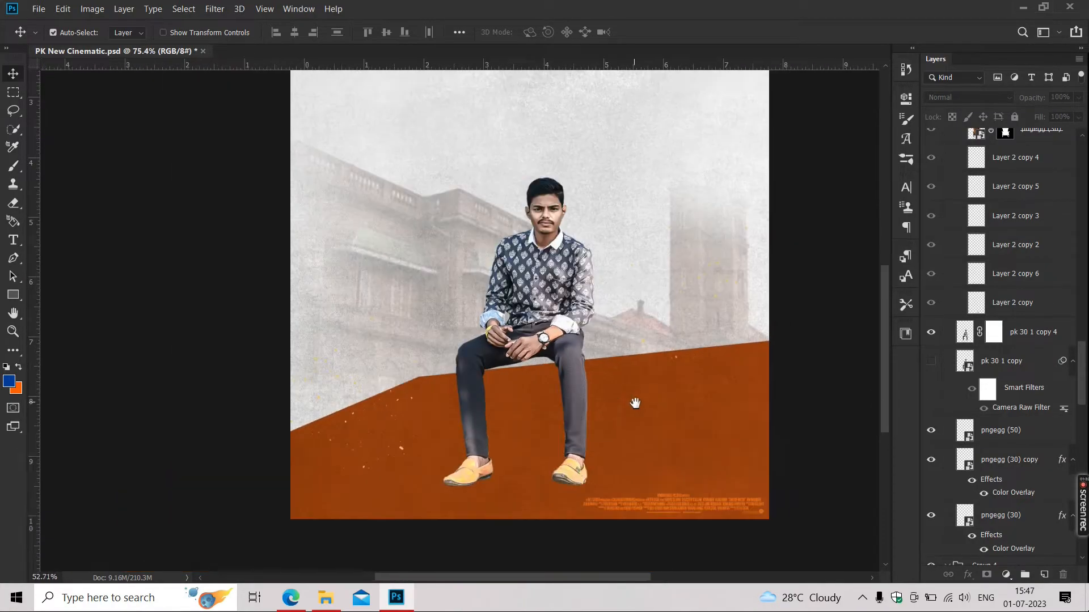
Step: Briefly show the pngegg (45) copy jeep behind the seated man and hide it again
scroll(980, 482, down, 5)
scroll(981, 482, down, 3)
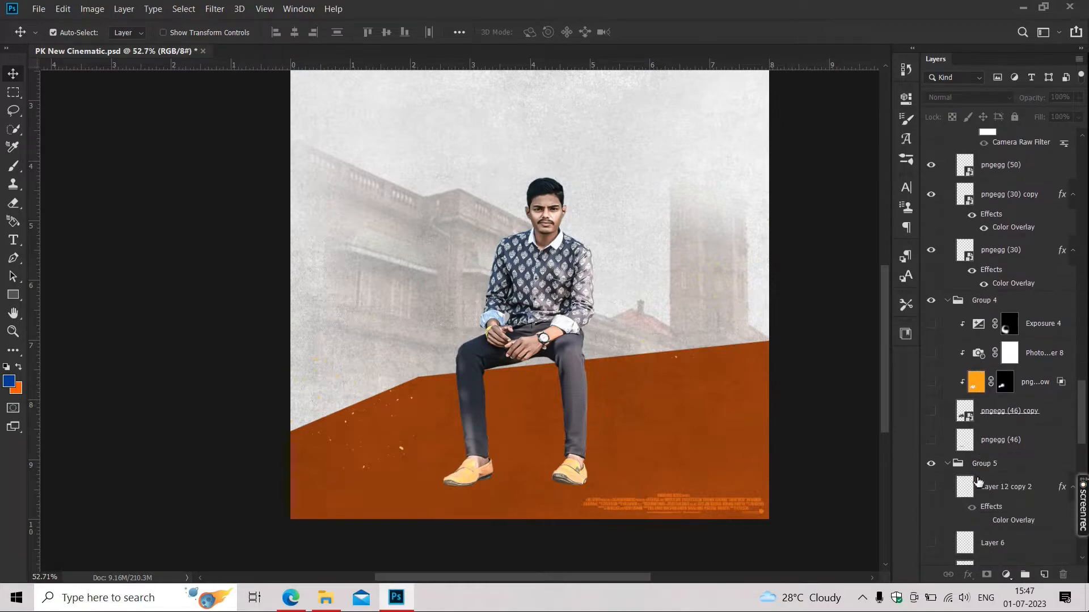
scroll(966, 441, down, 10)
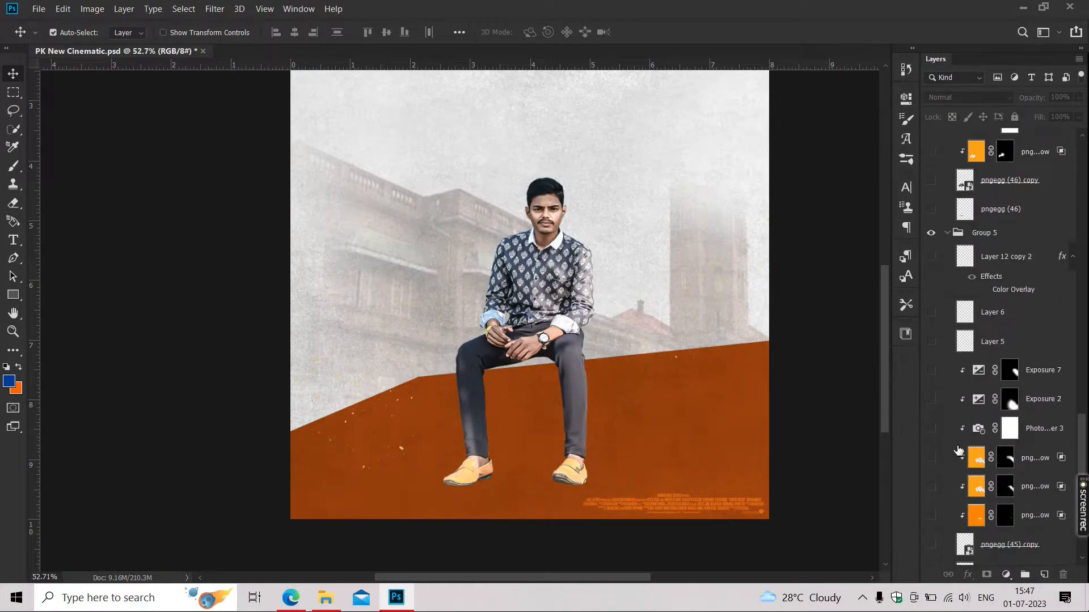
click(931, 476)
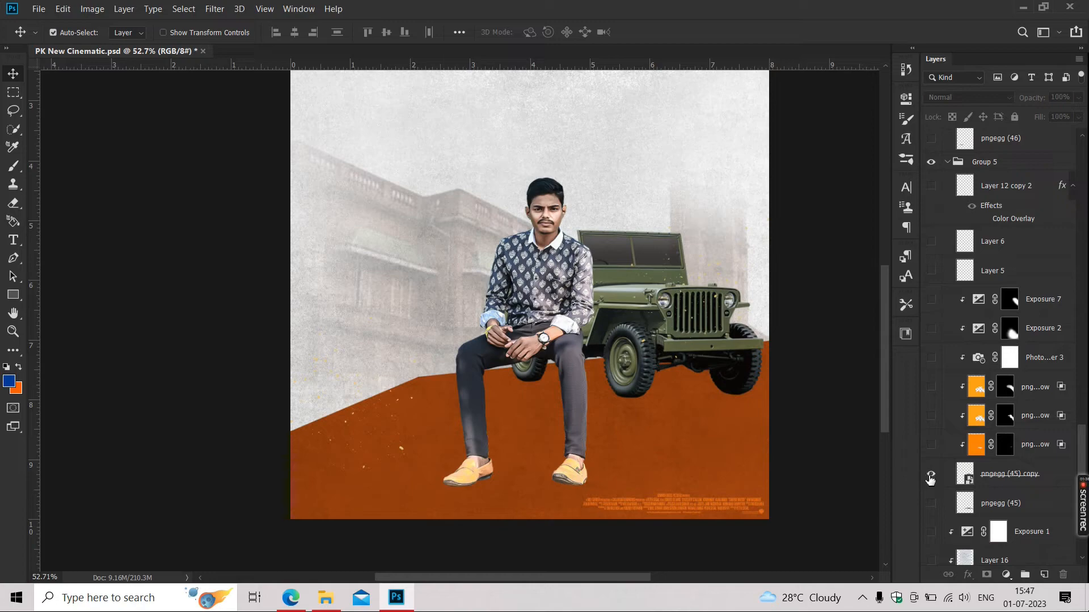
click(931, 475)
scroll(958, 448, down, 5)
scroll(958, 443, up, 5)
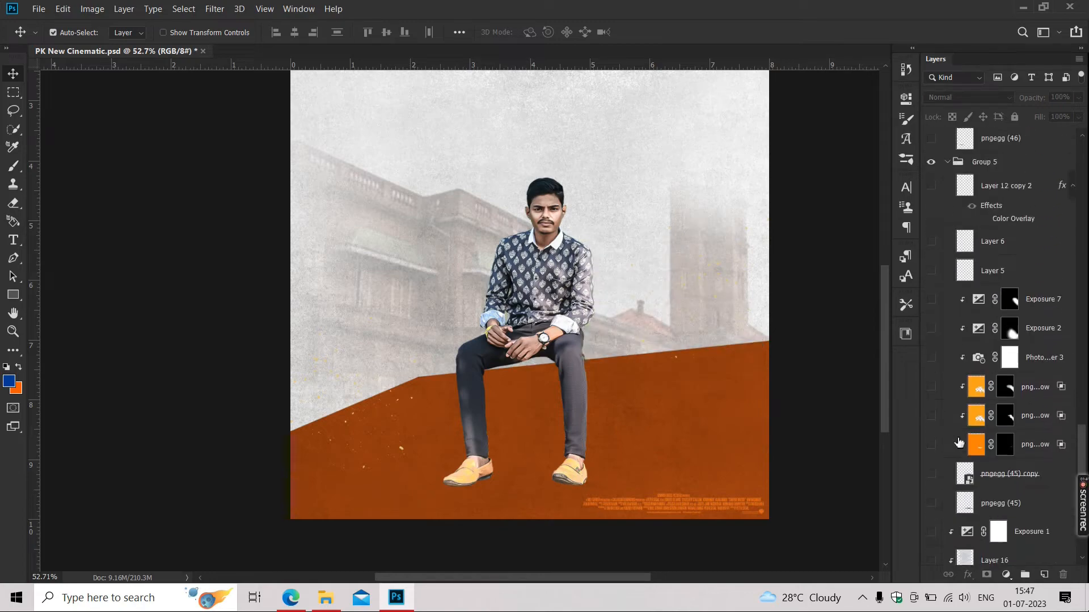
Step: Briefly show the pngegg (46) copy layer in Group 4 and hide it again
scroll(958, 437, up, 7)
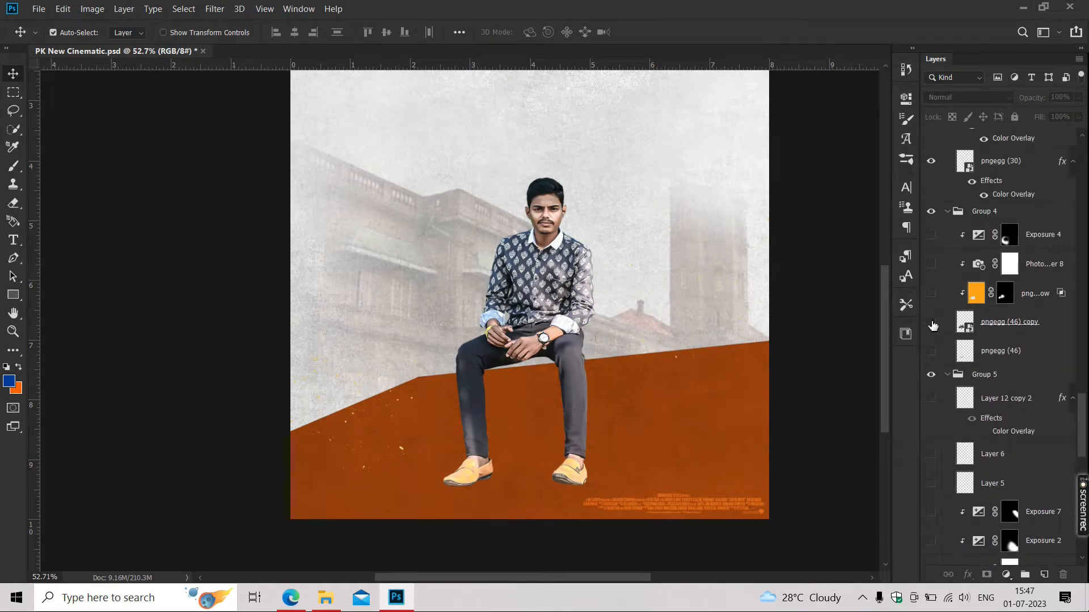
click(931, 322)
click(931, 323)
scroll(941, 343, up, 6)
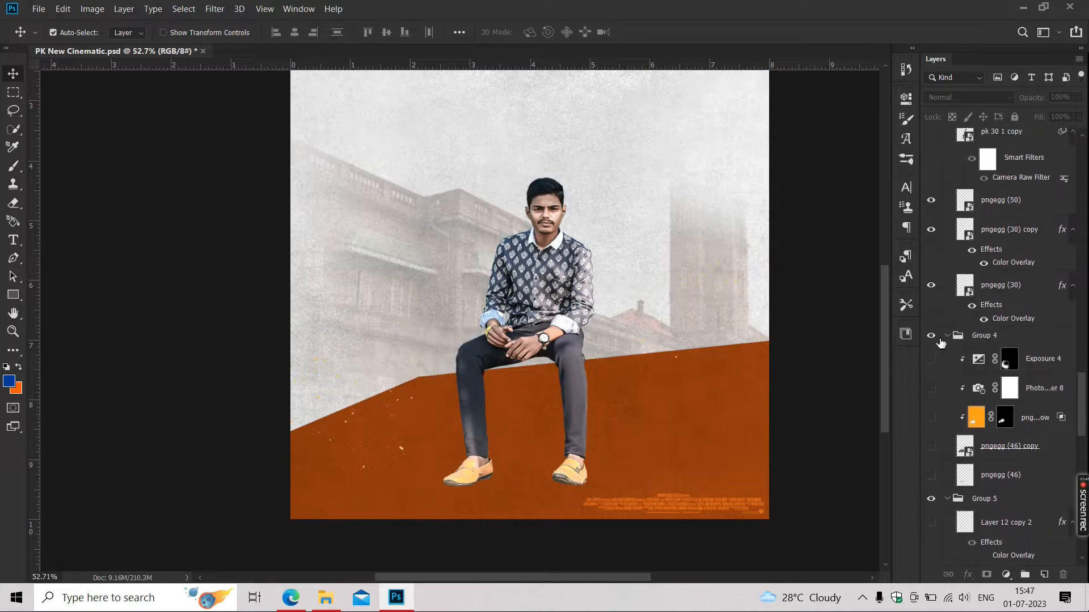
Step: Turn on the armchair's group, then hide pk 30 1 copy 4 and the layers above it through the armchair's clipped photo filter
scroll(940, 343, up, 3)
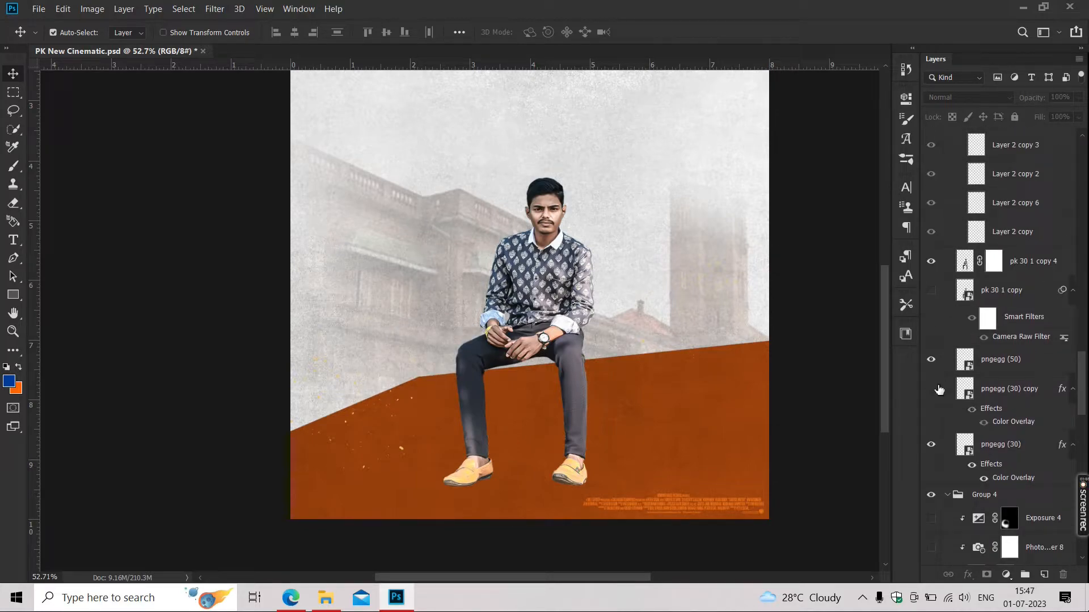
scroll(938, 383, up, 1)
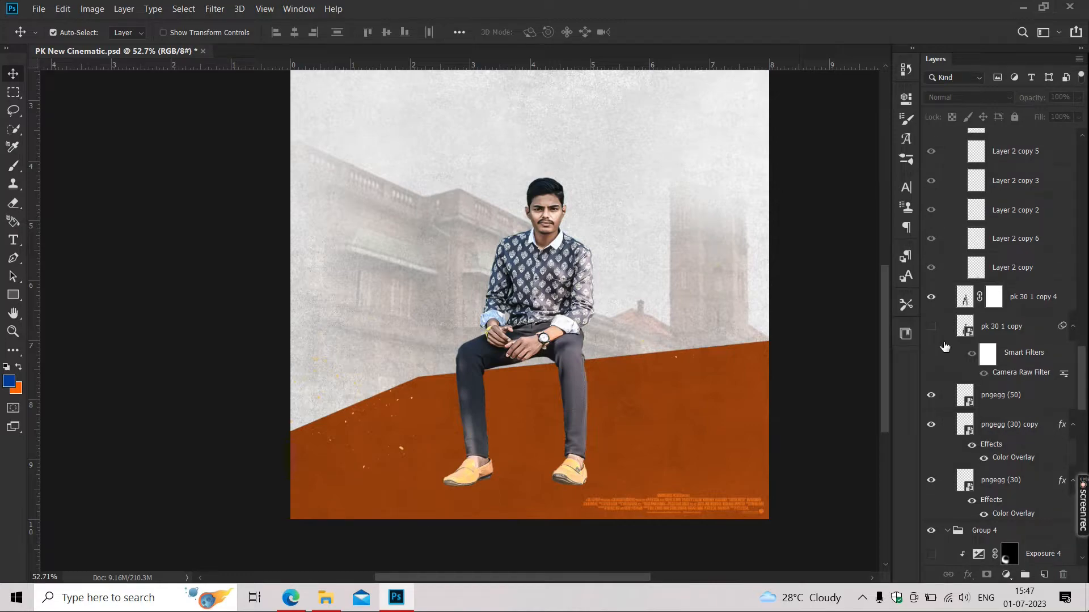
scroll(945, 346, up, 8)
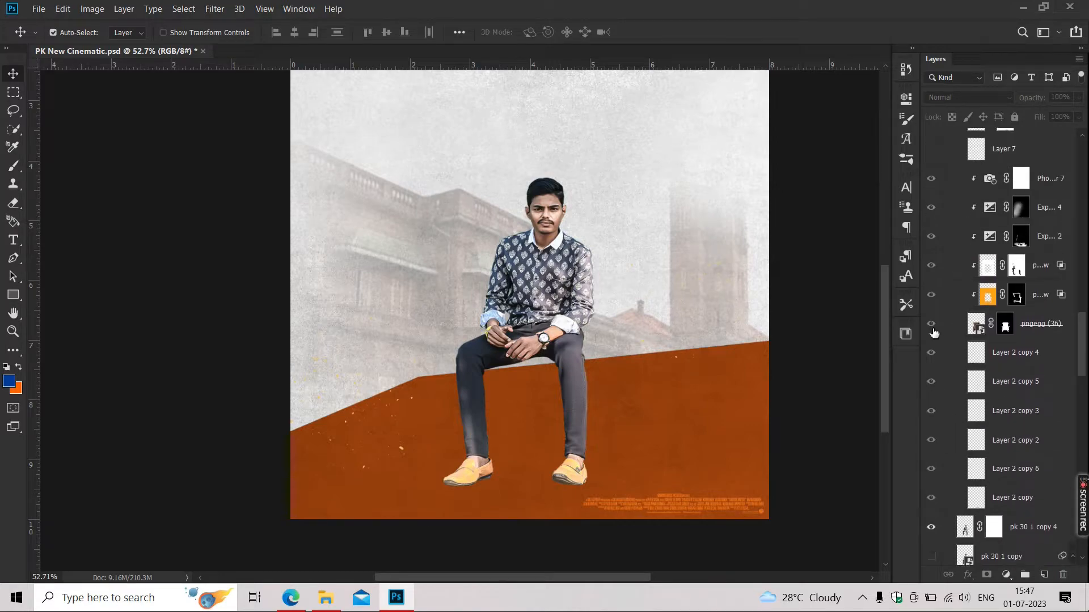
click(933, 329)
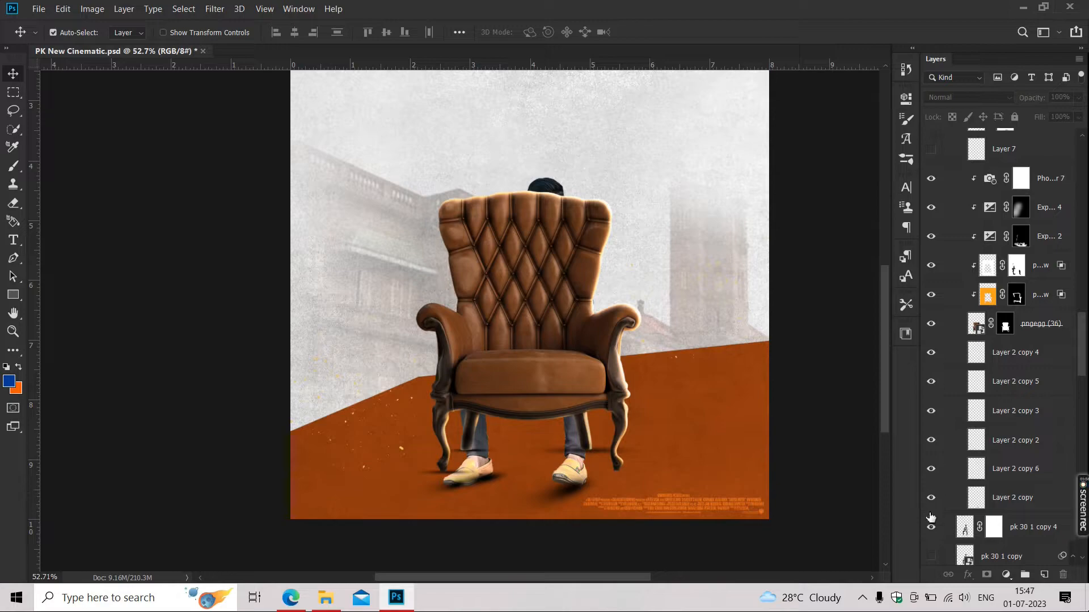
drag(931, 517, 934, 184)
Step: Make only the pngegg (36) armchair layer in its group visible
scroll(958, 335, up, 1)
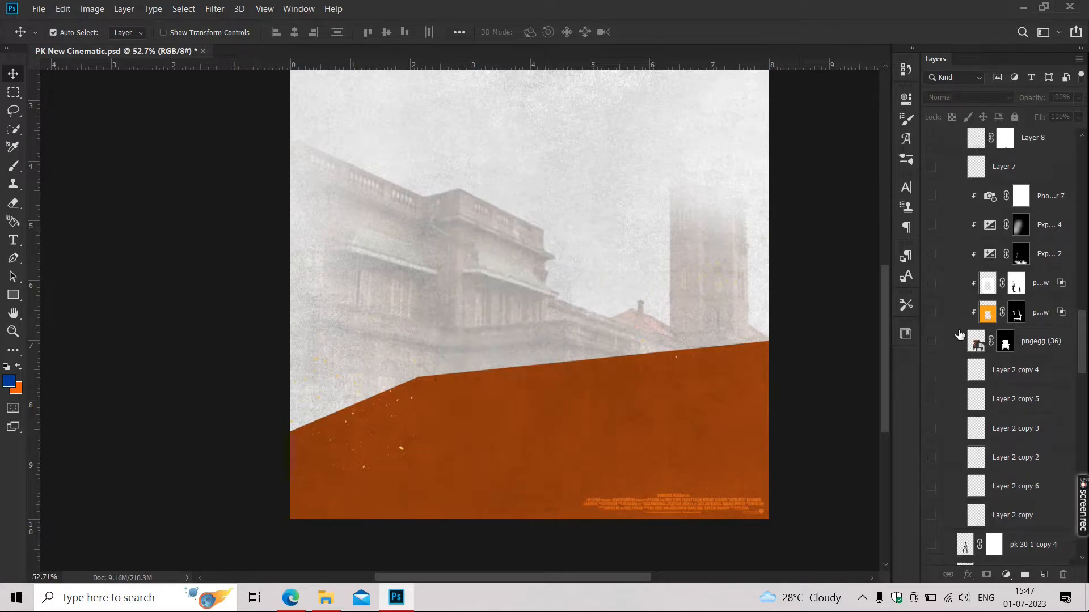
scroll(959, 335, up, 1)
click(931, 360)
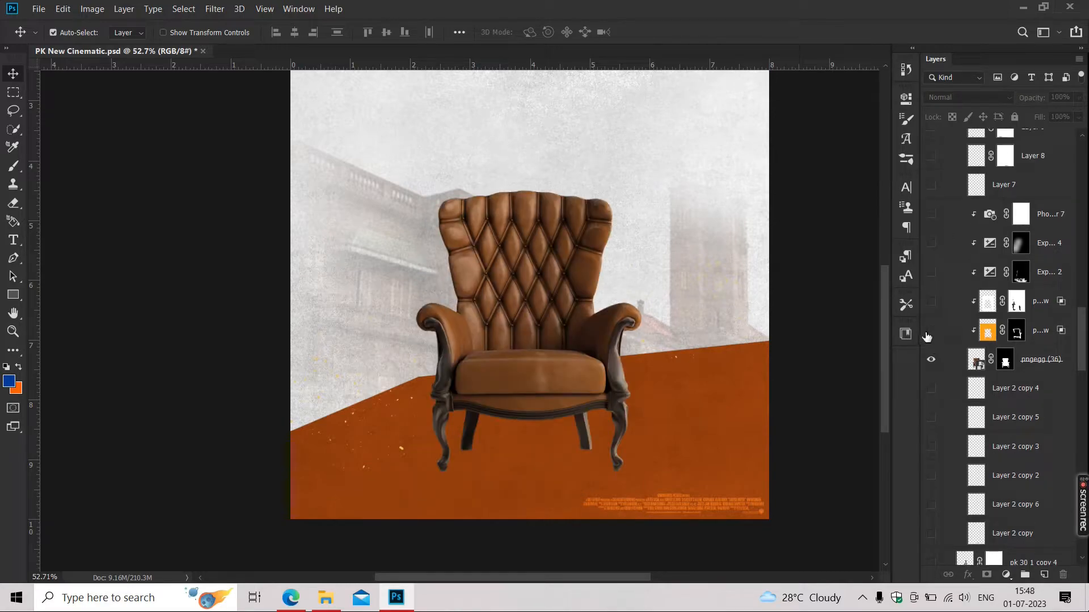
Step: Turn on the armchair's two clipped glow layers, two exposure adjustments and photo filter, and inspect the chair up close
drag(931, 328, 933, 313)
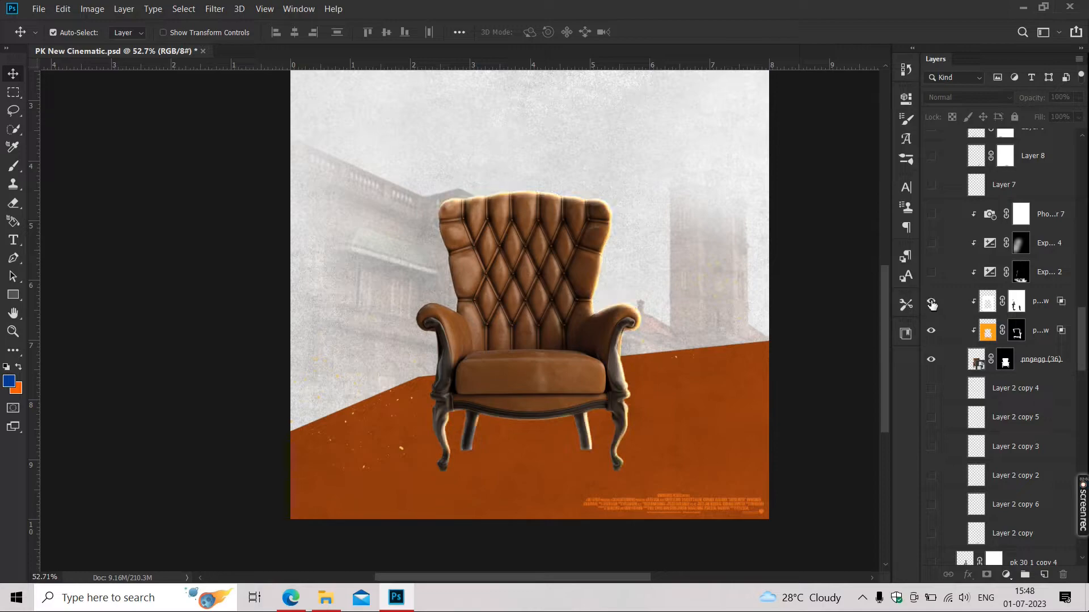
click(932, 274)
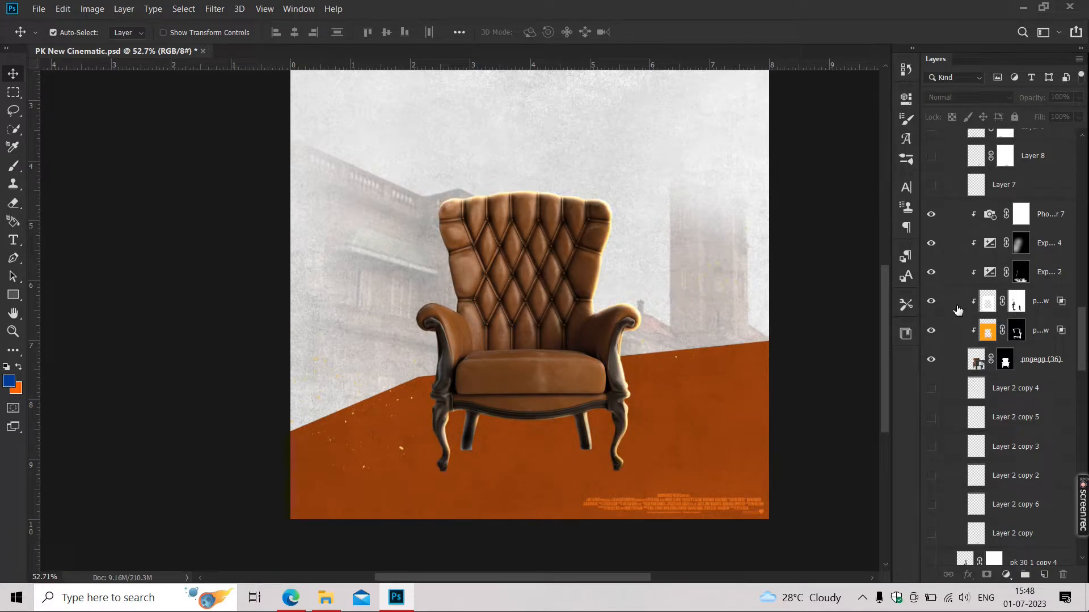
scroll(484, 289, up, 4)
drag(525, 324, 400, 329)
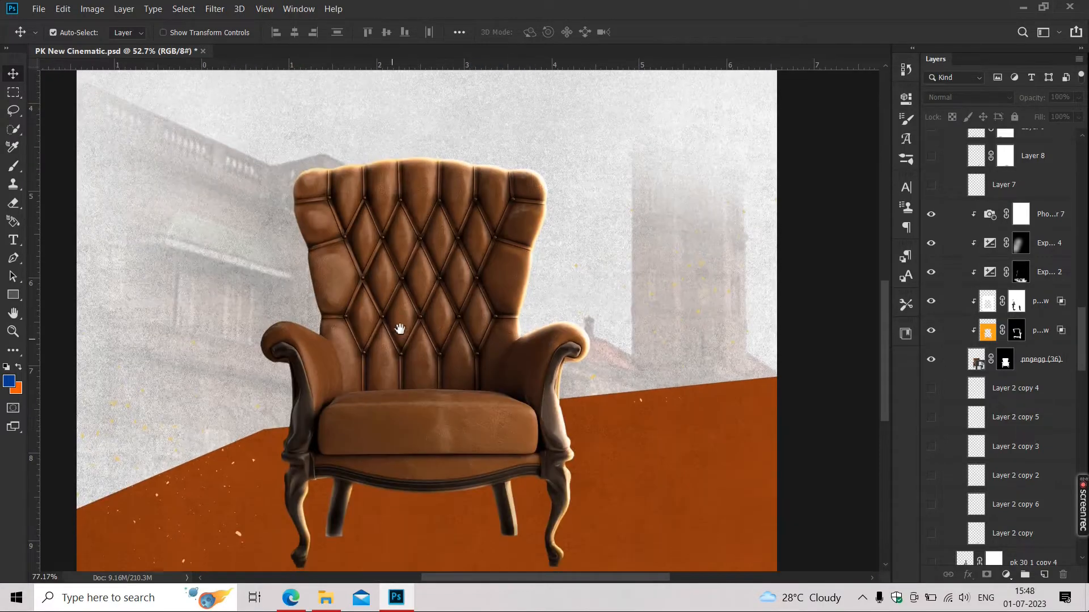
Step: Show the seated man's copy 5 layer in Group 6 and the masked pk 30 copy 3 and copy 2 layers below it
scroll(977, 299, up, 6)
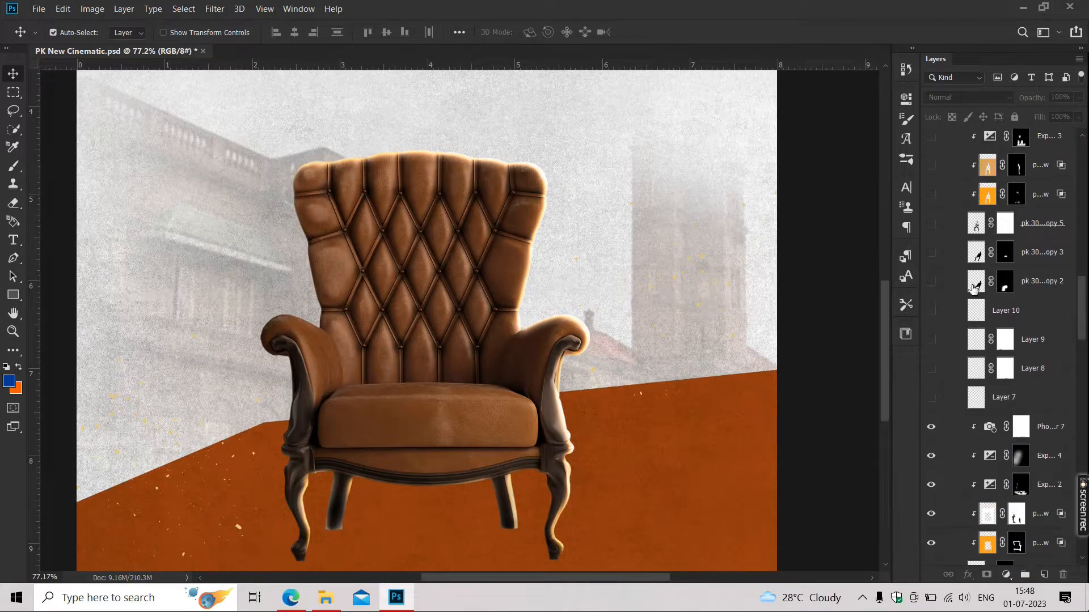
scroll(974, 288, up, 2)
click(932, 278)
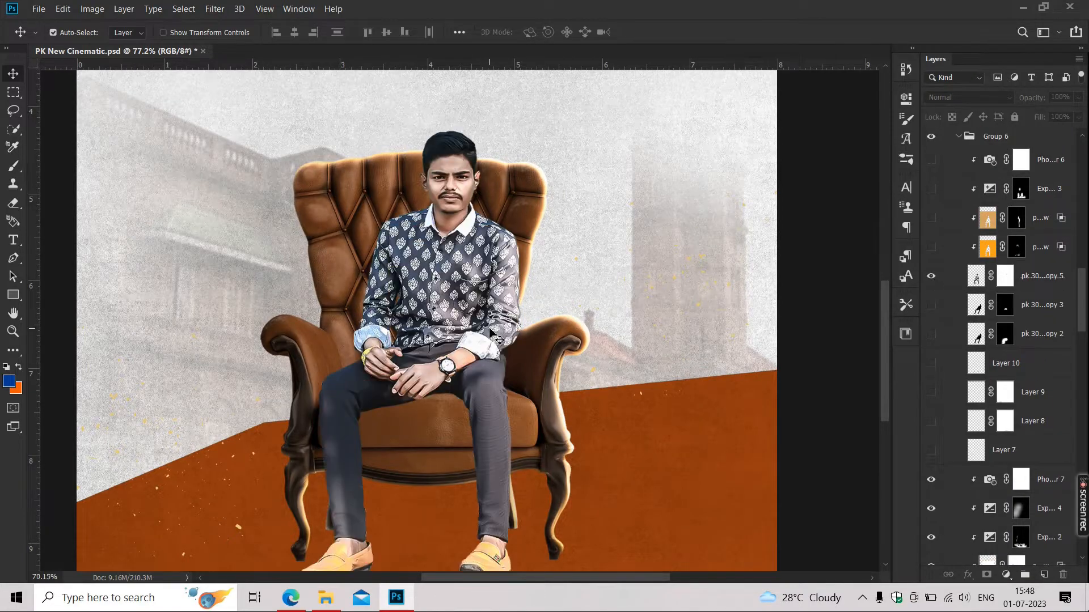
scroll(491, 334, down, 2)
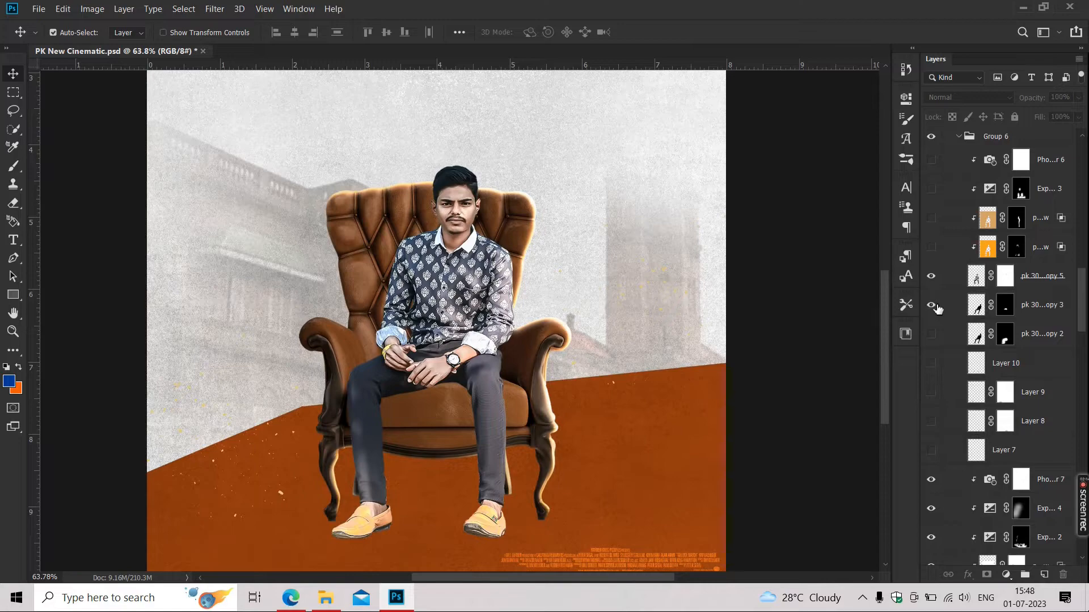
scroll(473, 392, up, 2)
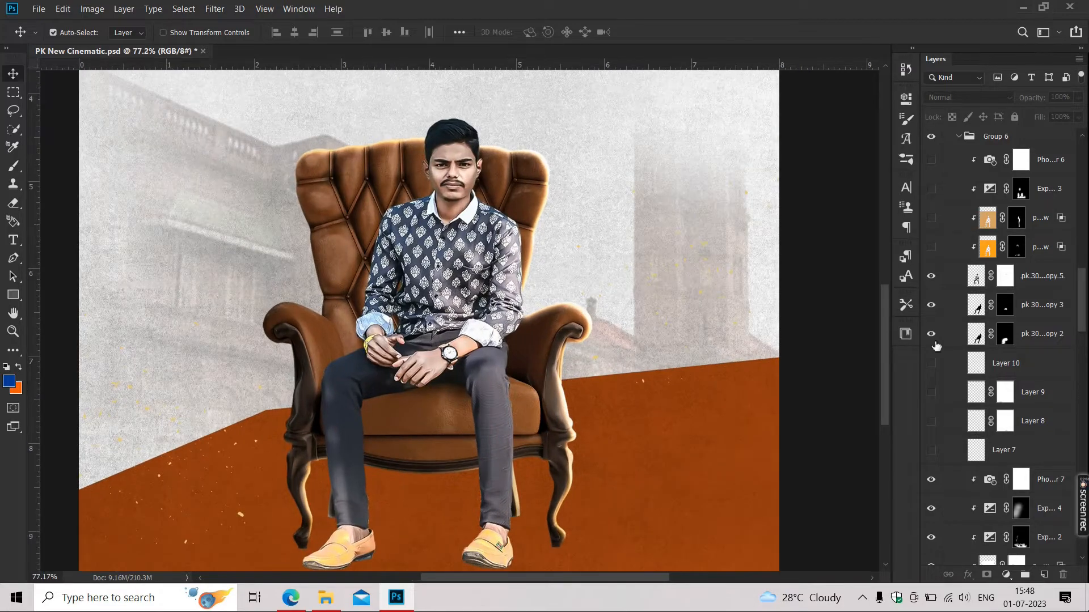
Step: Make Layer 10, Layer 9, Layer 8 and Layer 7 visible to add shadows around the man and armchair
drag(450, 435, 461, 363)
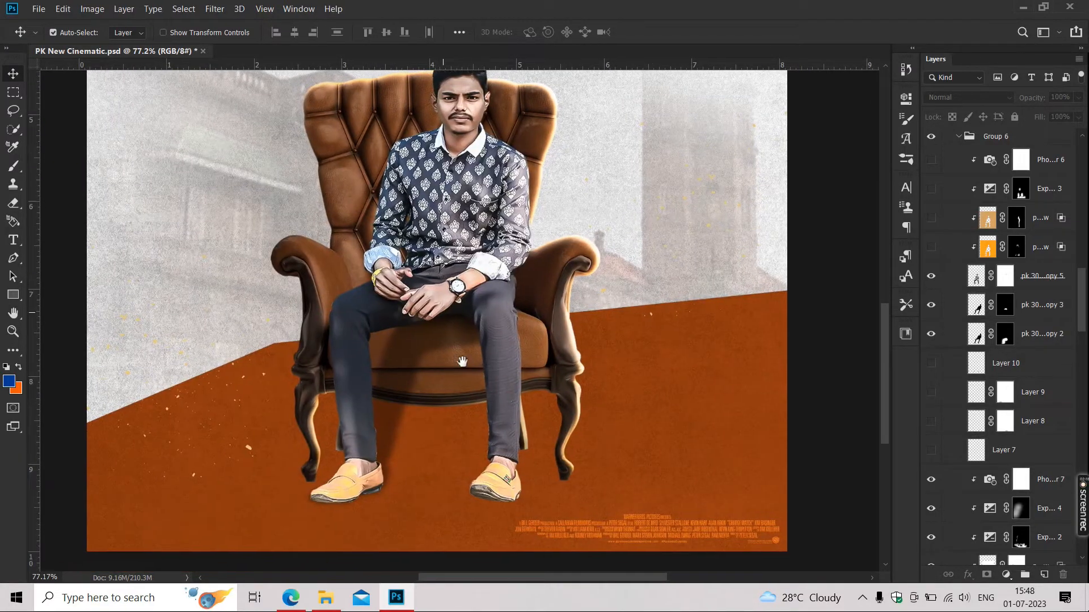
click(931, 392)
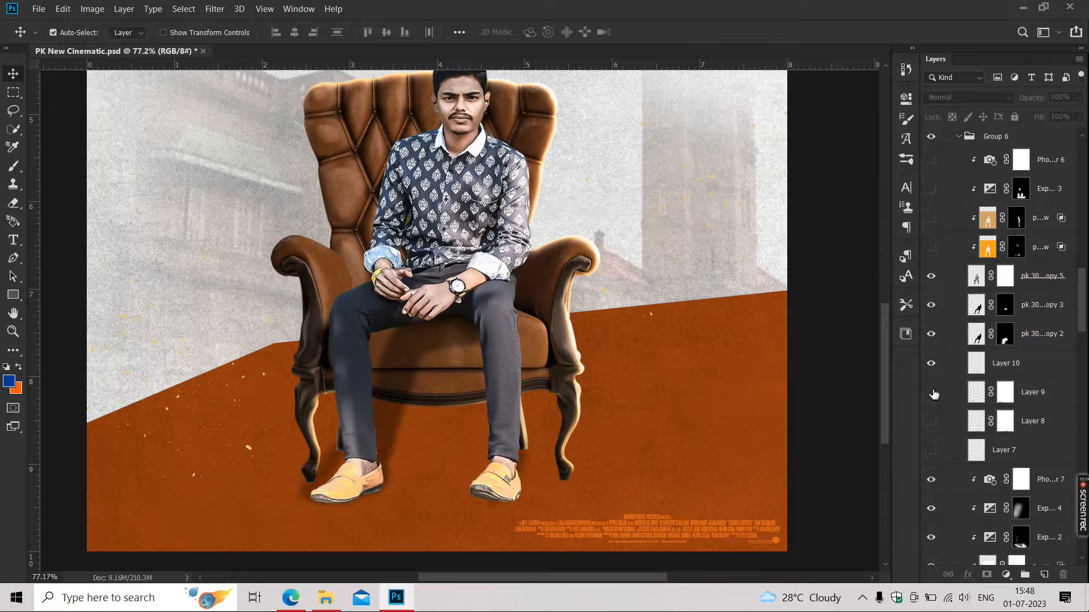
click(930, 453)
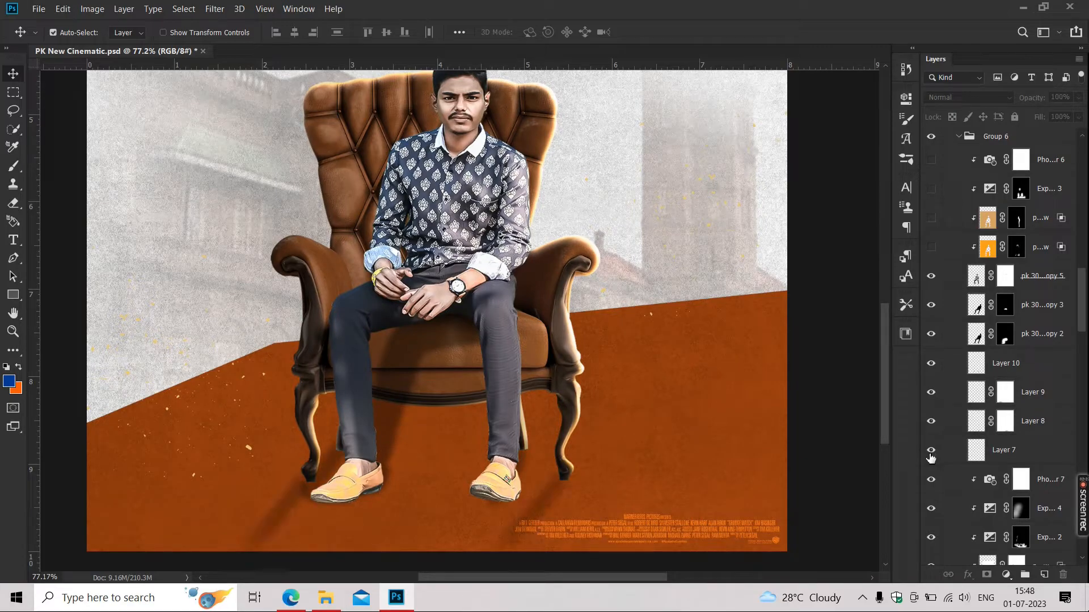
scroll(631, 432, down, 2)
scroll(628, 429, up, 2)
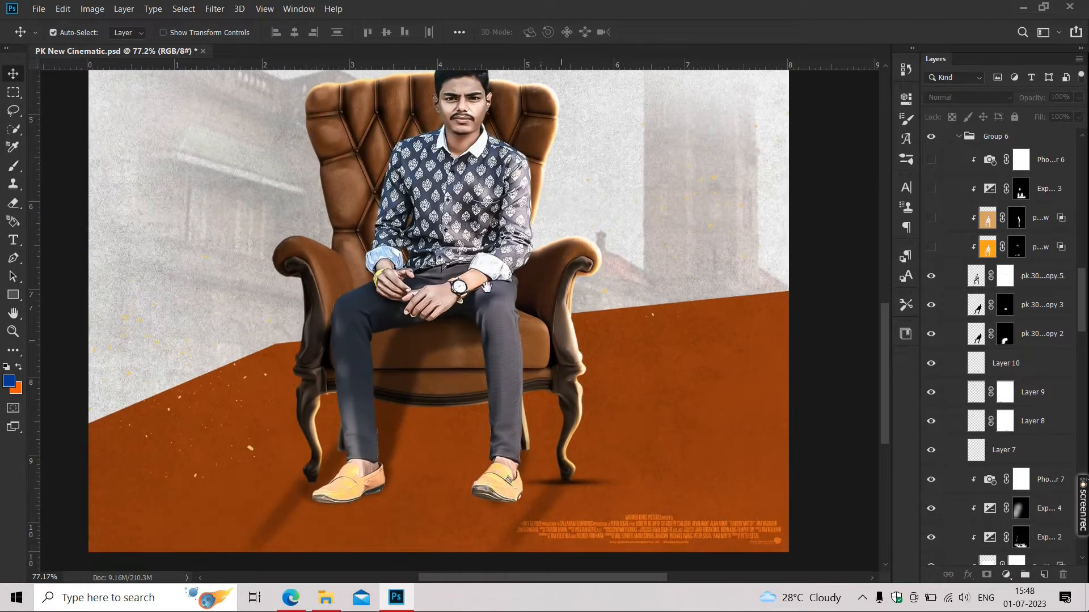
drag(452, 187, 487, 209)
Step: Turn on the six Layer 2 copy shadow layers beneath the armchair and check them on the canvas
scroll(969, 477, down, 6)
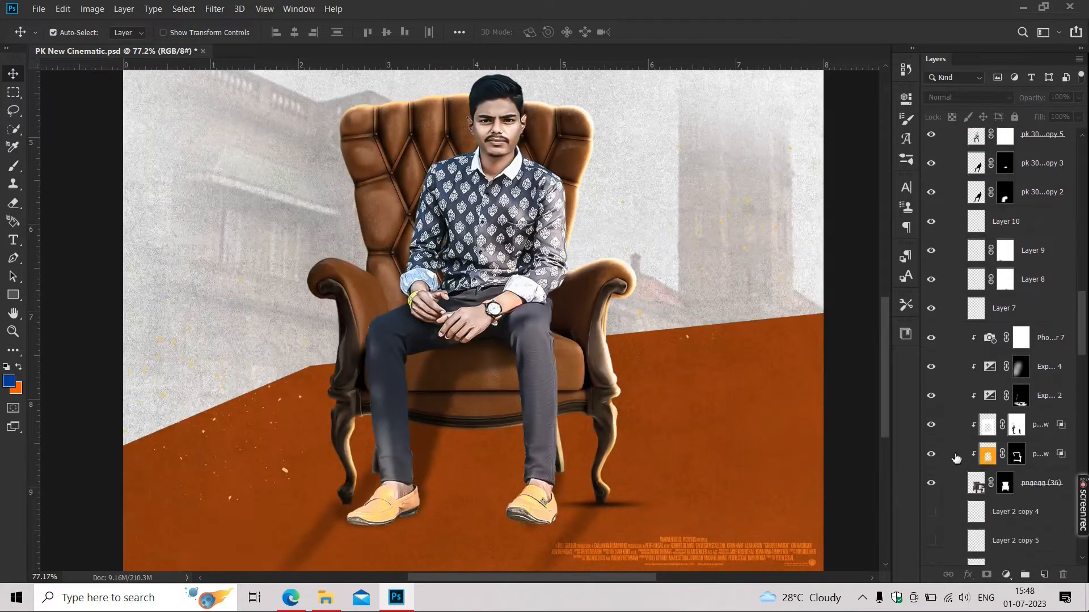
scroll(971, 437, down, 2)
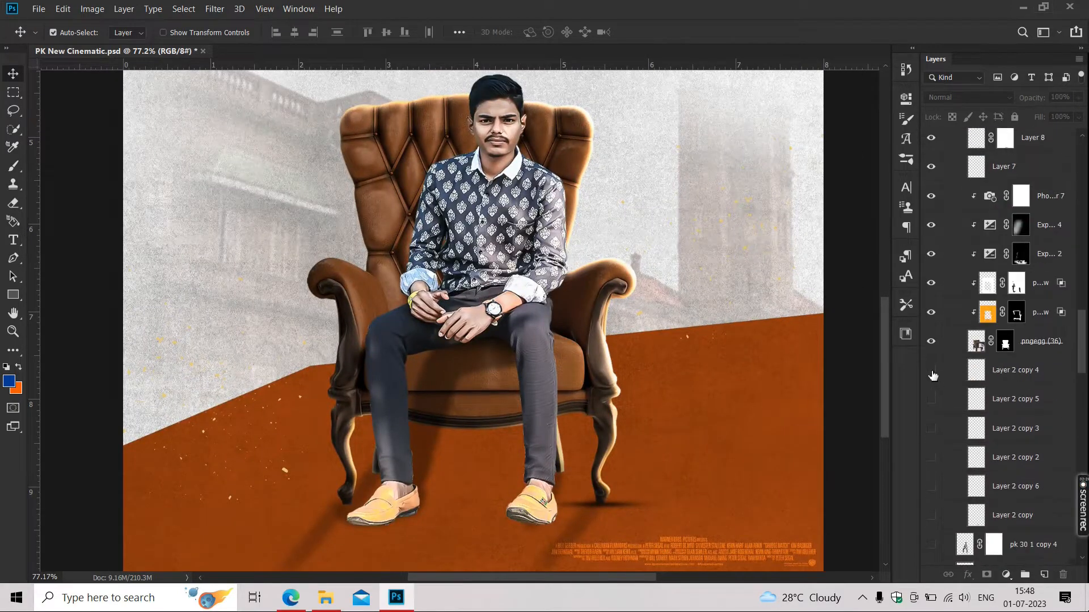
drag(932, 375, 940, 500)
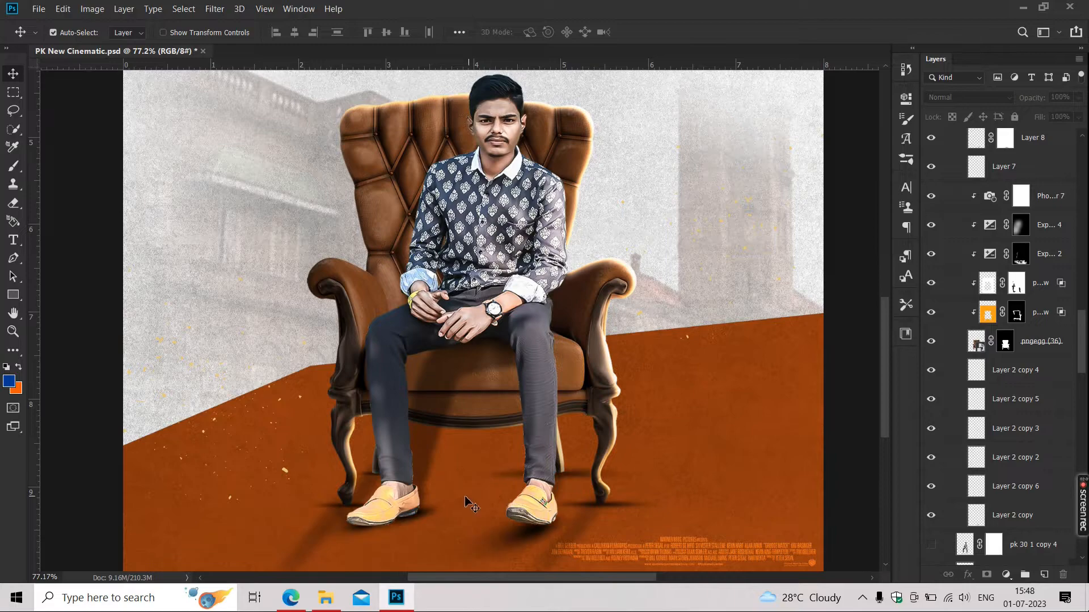
drag(467, 498, 466, 458)
scroll(502, 387, down, 3)
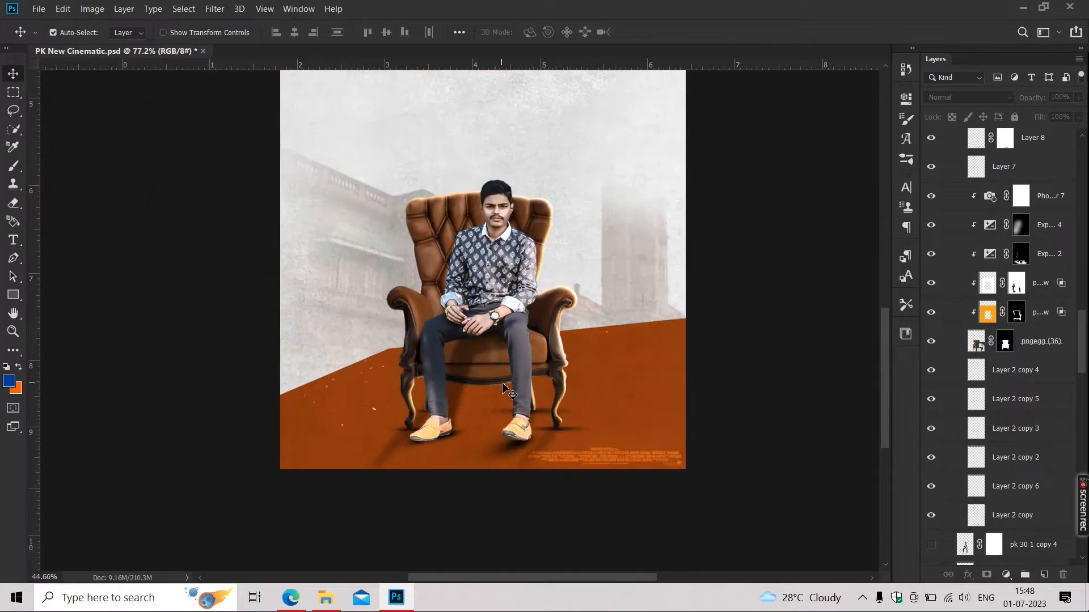
scroll(497, 221, up, 3)
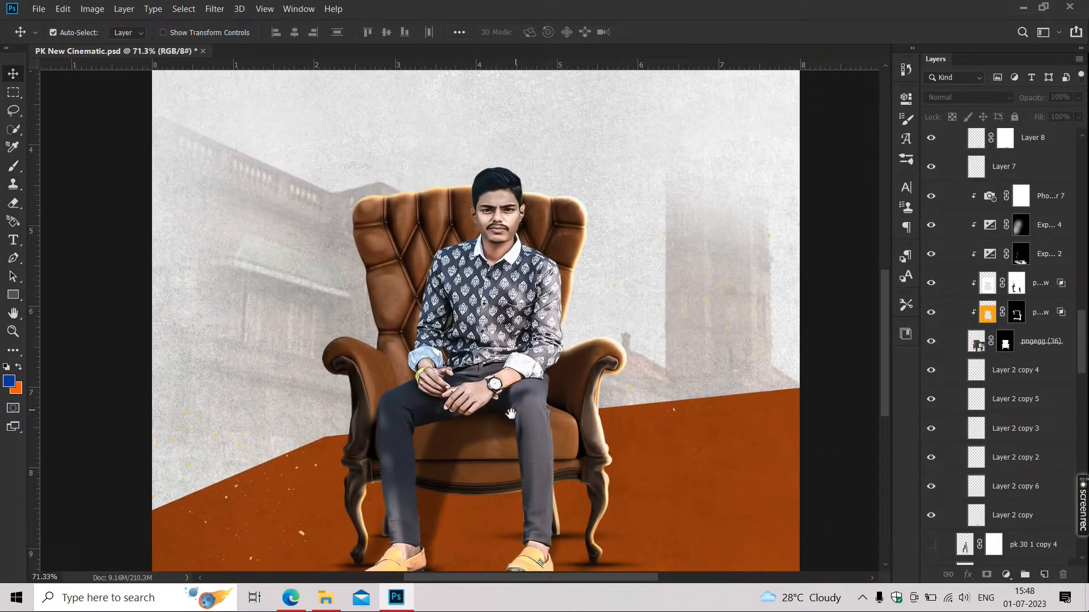
drag(511, 414, 495, 383)
scroll(982, 502, down, 2)
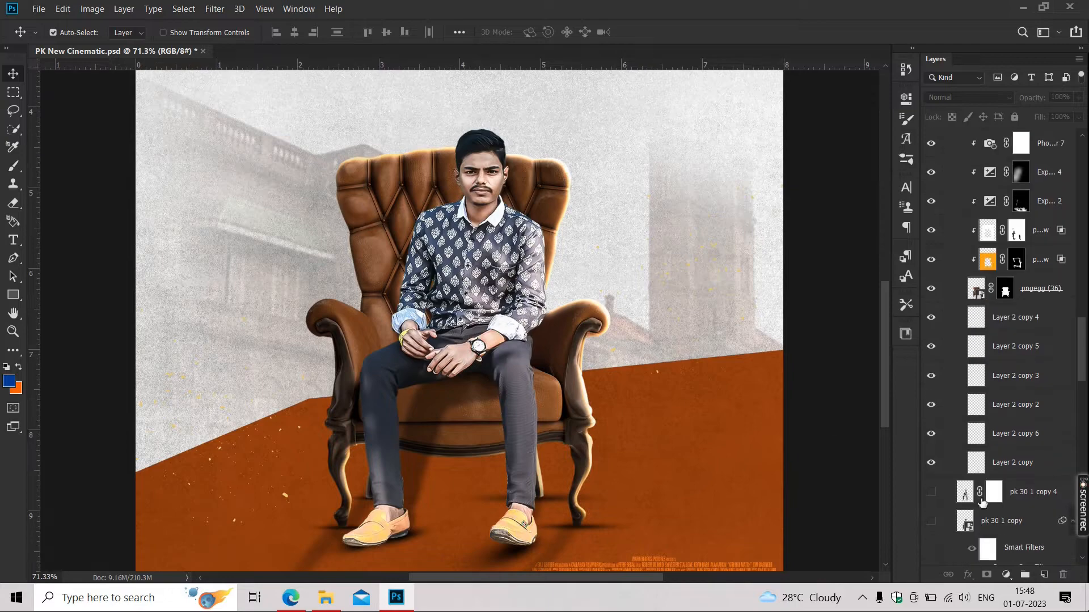
click(932, 492)
Step: Make the pngegg (46) copy jeep layer in Group 4 visible behind the armchair
scroll(1018, 485, down, 3)
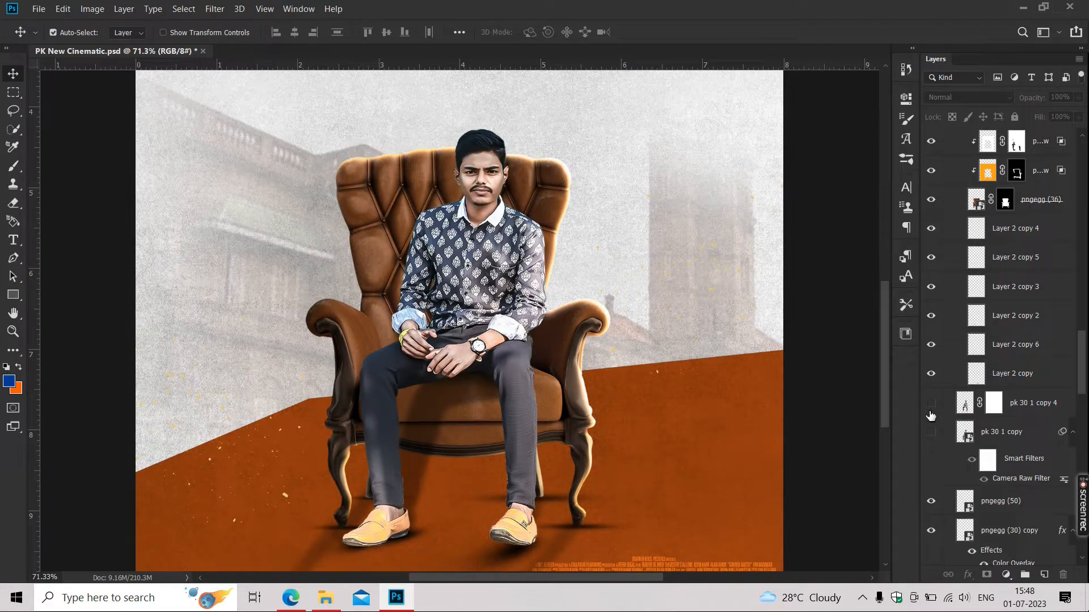
scroll(956, 448, down, 2)
scroll(942, 451, down, 7)
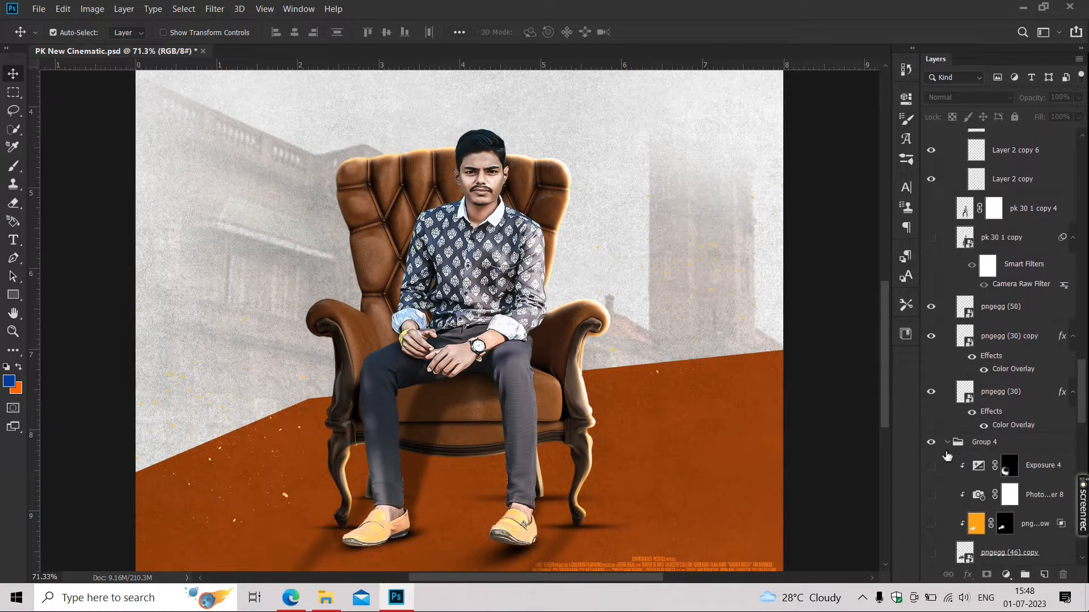
drag(755, 445, 788, 432)
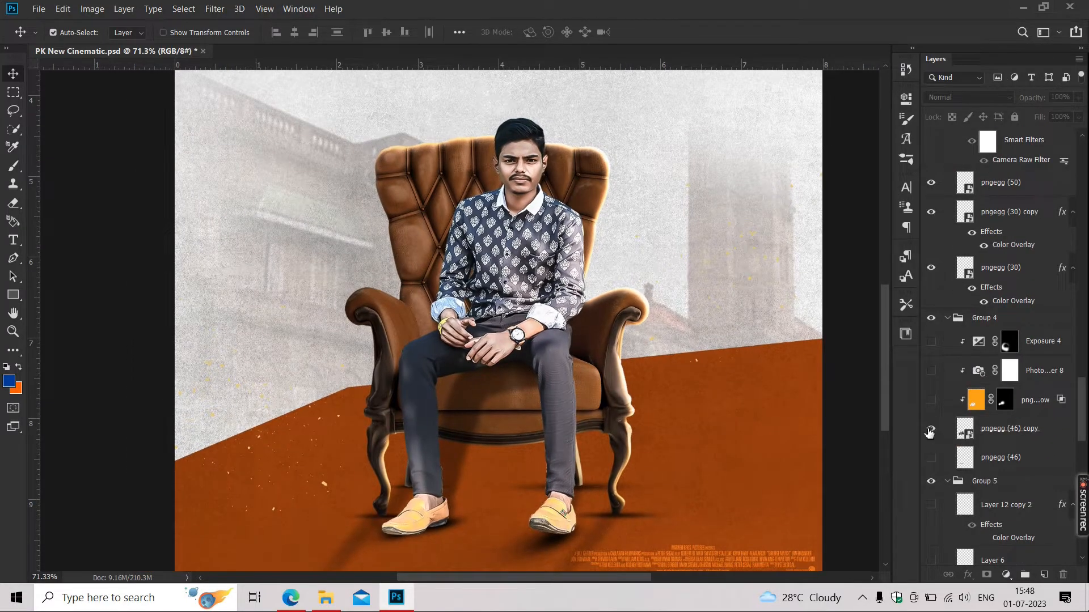
click(931, 429)
Step: Turn on the jeep's clipped glow, photo filter and Exposure 4 layers, plus the pngegg (46) layer beneath it
scroll(430, 437, up, 3)
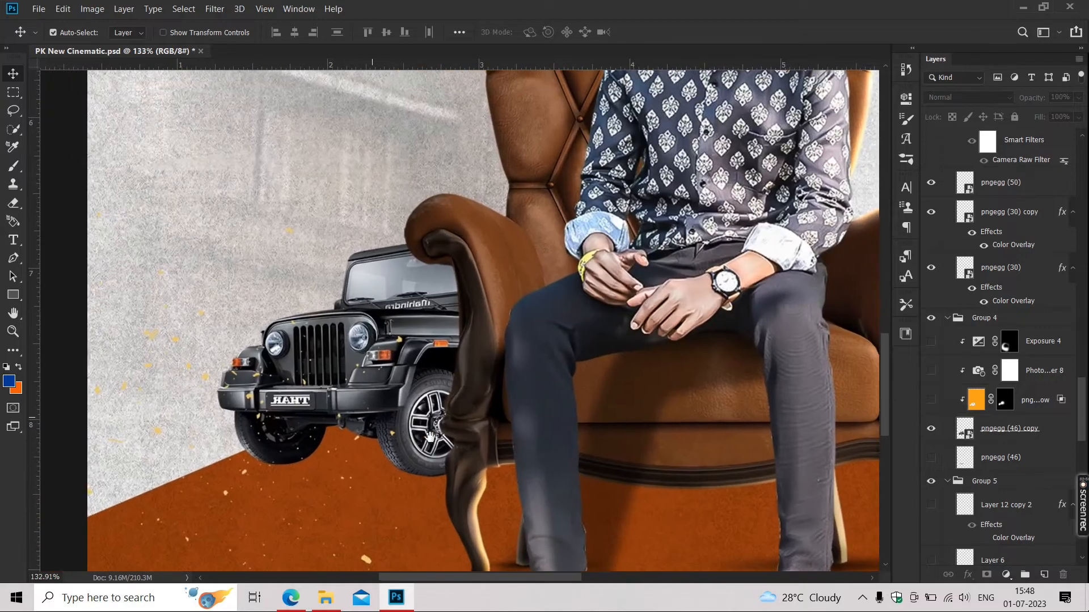
drag(931, 401, 931, 348)
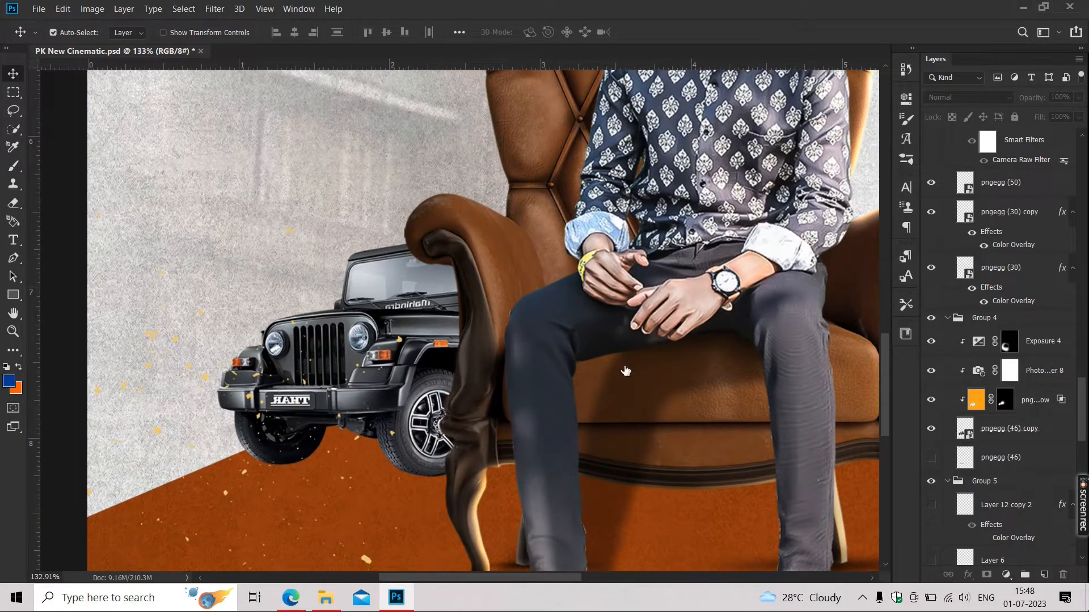
scroll(357, 347, down, 4)
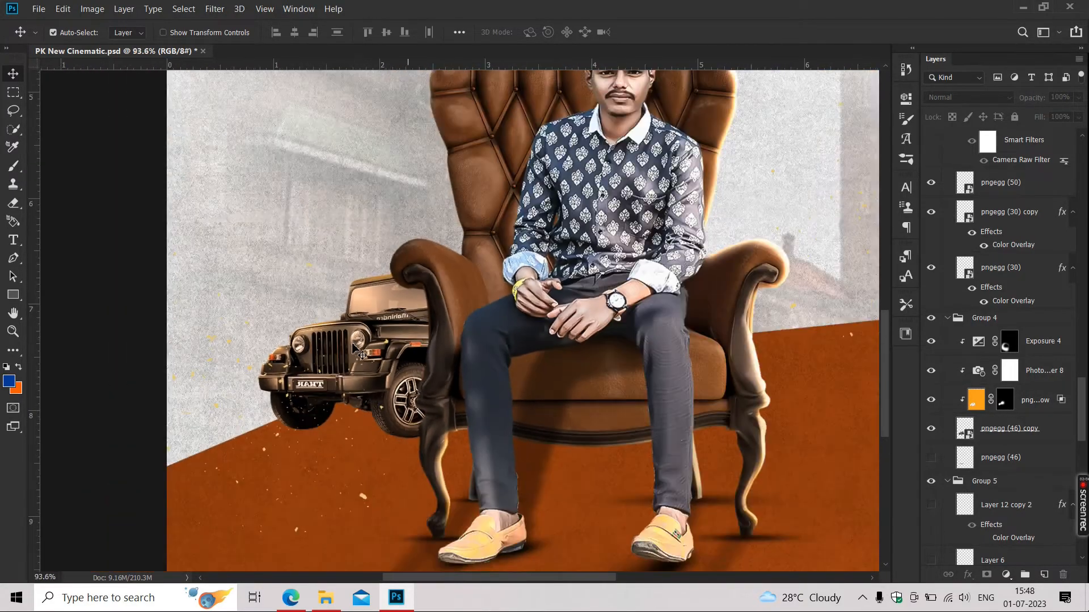
drag(339, 419, 334, 374)
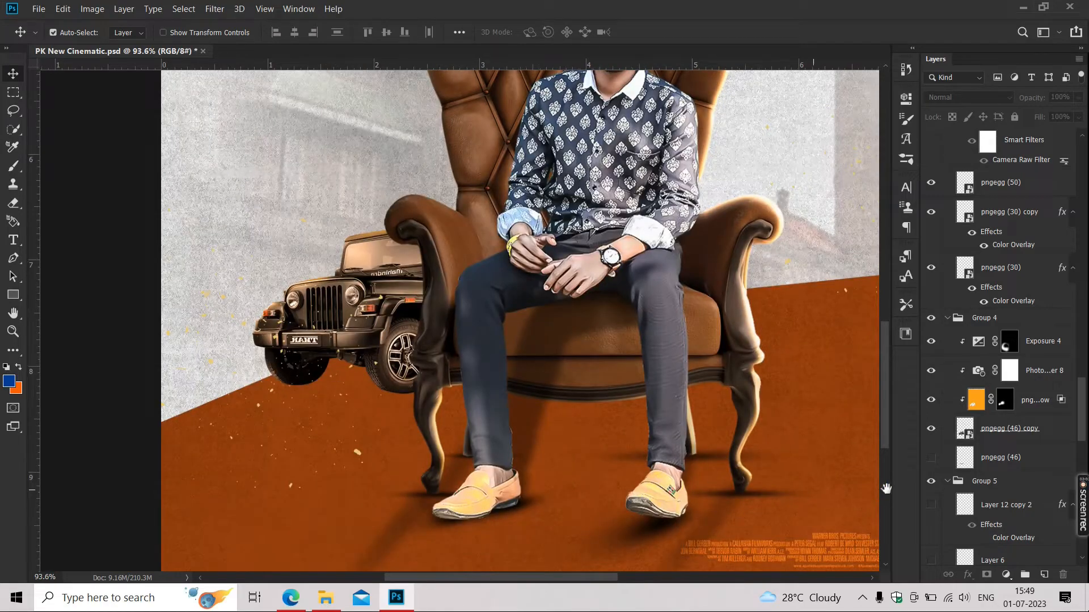
scroll(348, 400, down, 2)
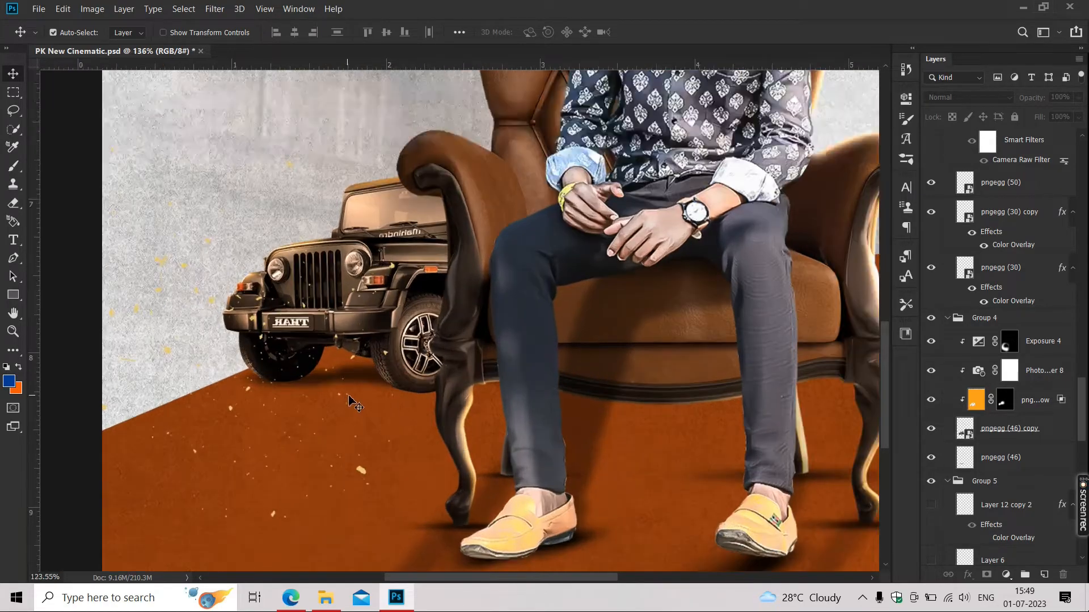
Step: Make the pngegg (45) copy jeep layer in Group 5 visible
drag(685, 459, 559, 472)
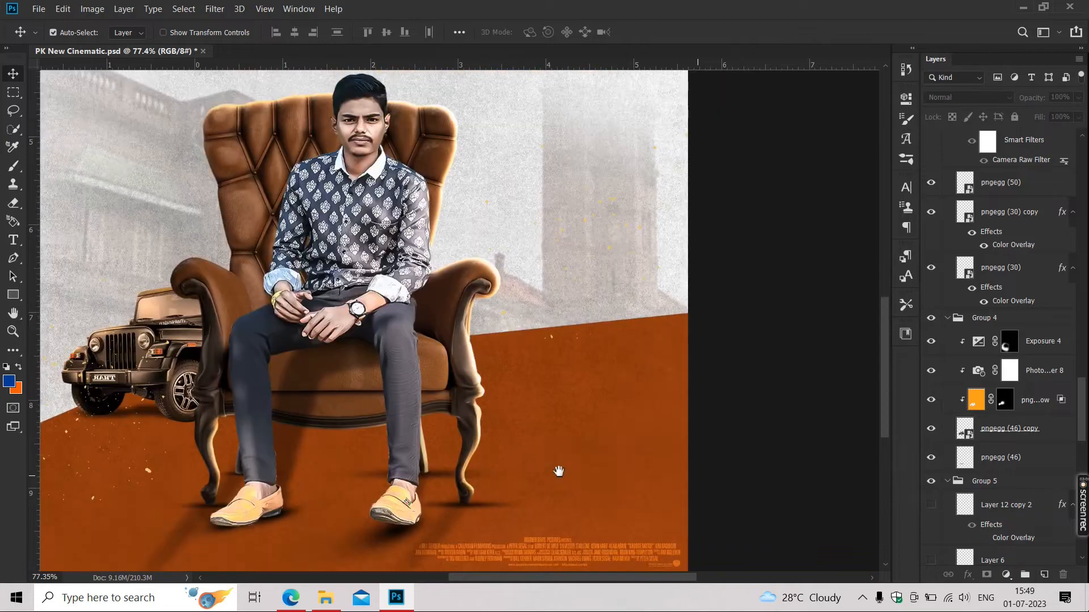
scroll(1032, 504, down, 4)
scroll(1016, 449, down, 5)
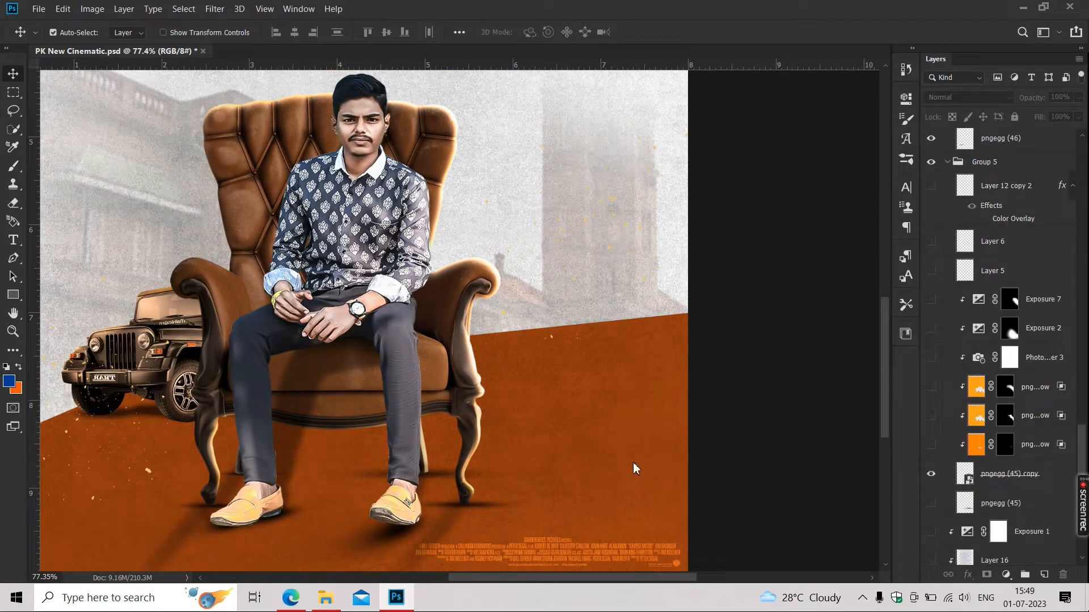
Step: Turn on the pngegg (45) shadow and the green jeep's clipped glows, Photo Filter 3, Exposure 2 and 7, Layer 5, Layer 6 and Layer 12 copy 2
scroll(601, 377, up, 3)
drag(588, 363, 583, 453)
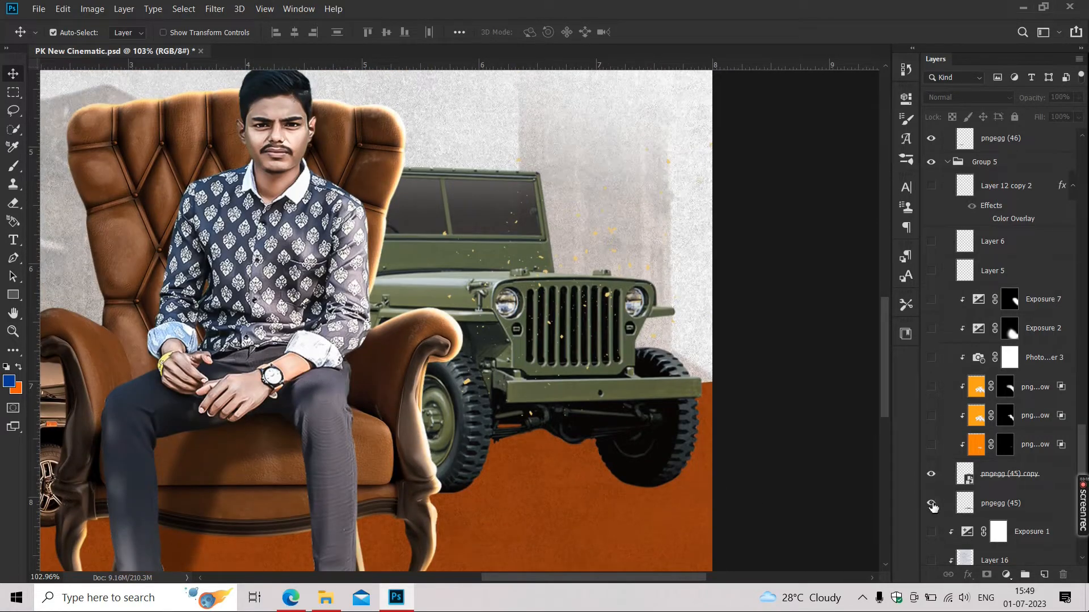
click(932, 504)
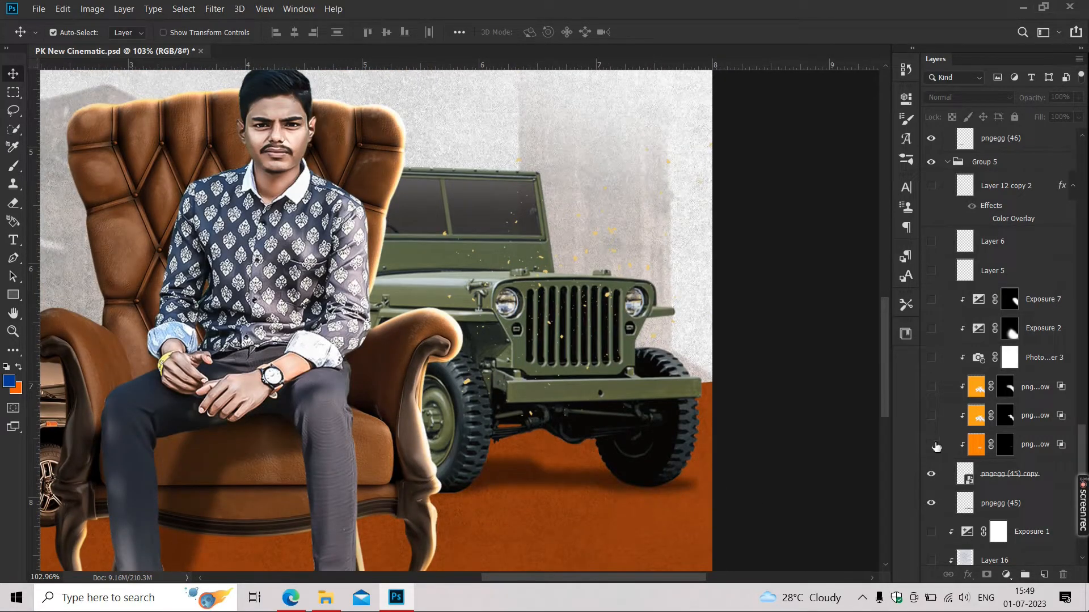
drag(937, 447, 928, 226)
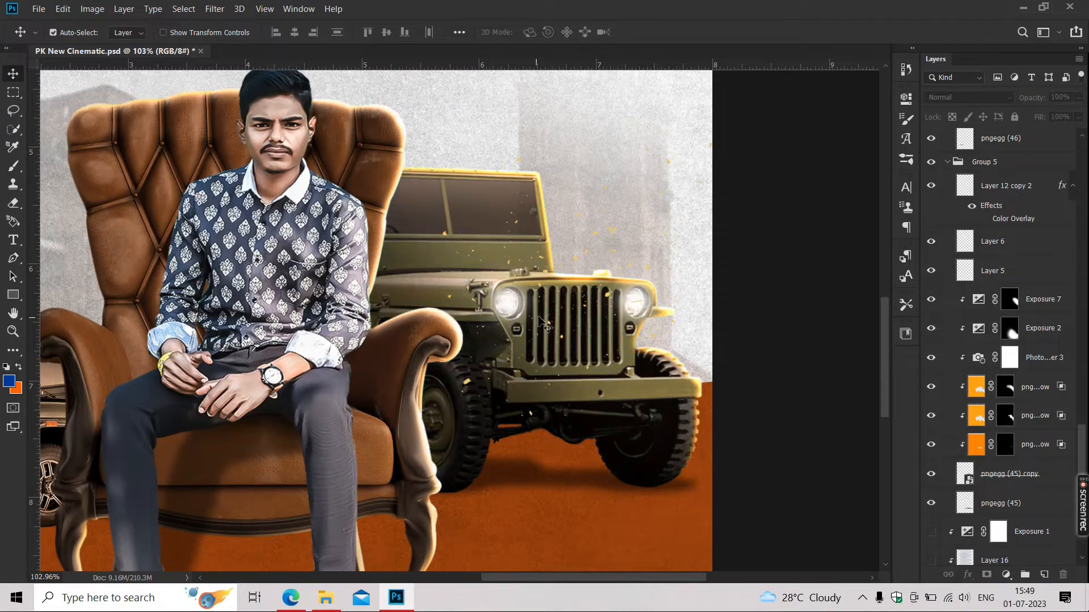
scroll(530, 325, down, 4)
drag(516, 363, 568, 359)
scroll(562, 344, up, 7)
scroll(561, 346, down, 8)
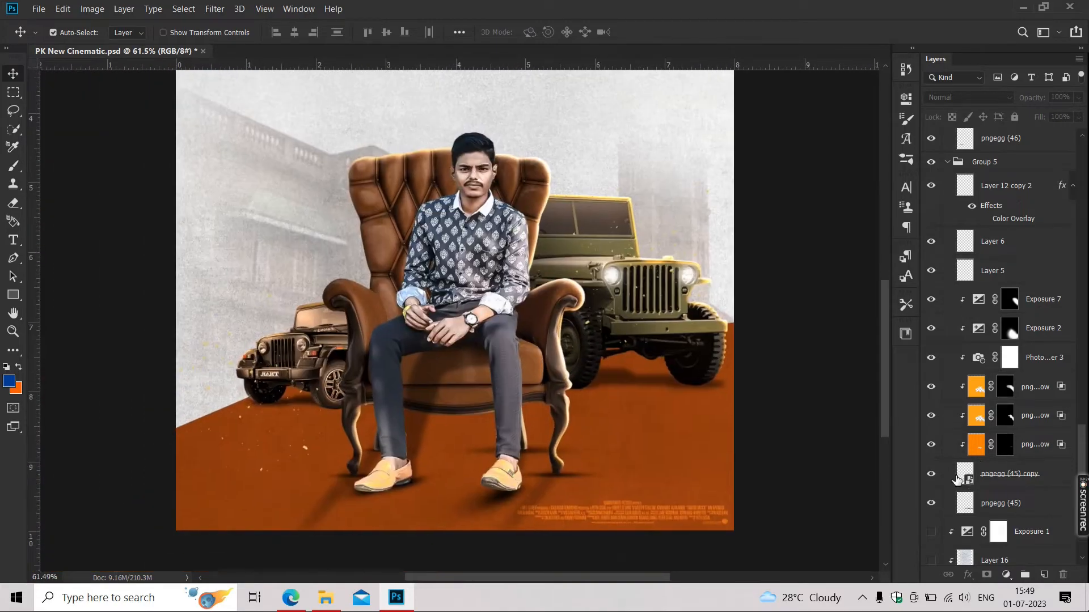
Step: Turn on the Rectangle 1 stripe behind the armchair with its clipped Layer 16 paper texture and Exposure 1 adjustment
scroll(956, 481, down, 3)
click(930, 467)
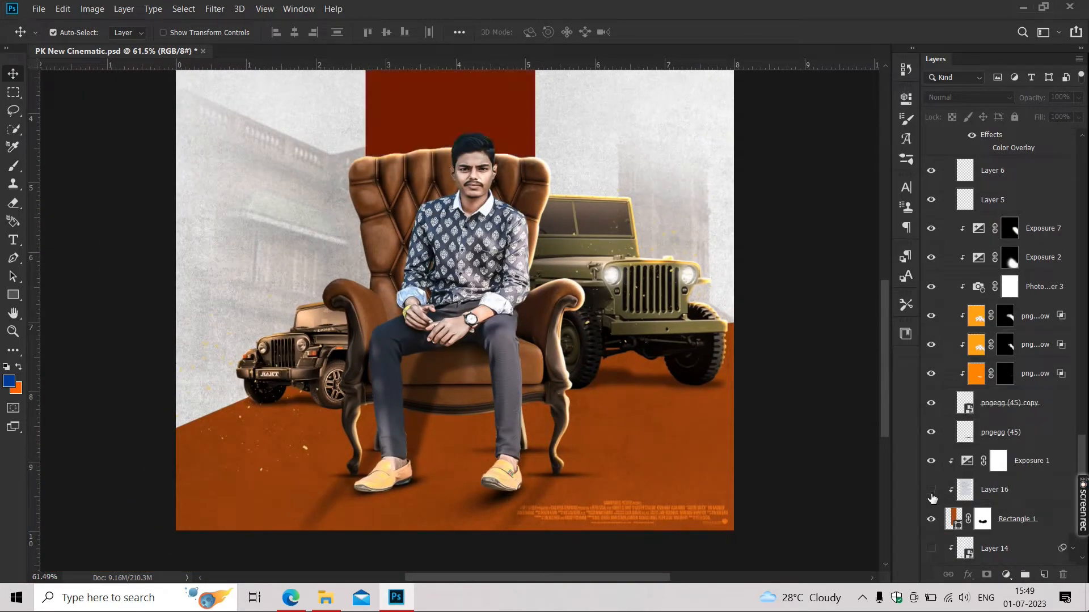
drag(356, 130, 345, 435)
scroll(427, 284, up, 3)
scroll(427, 284, down, 1)
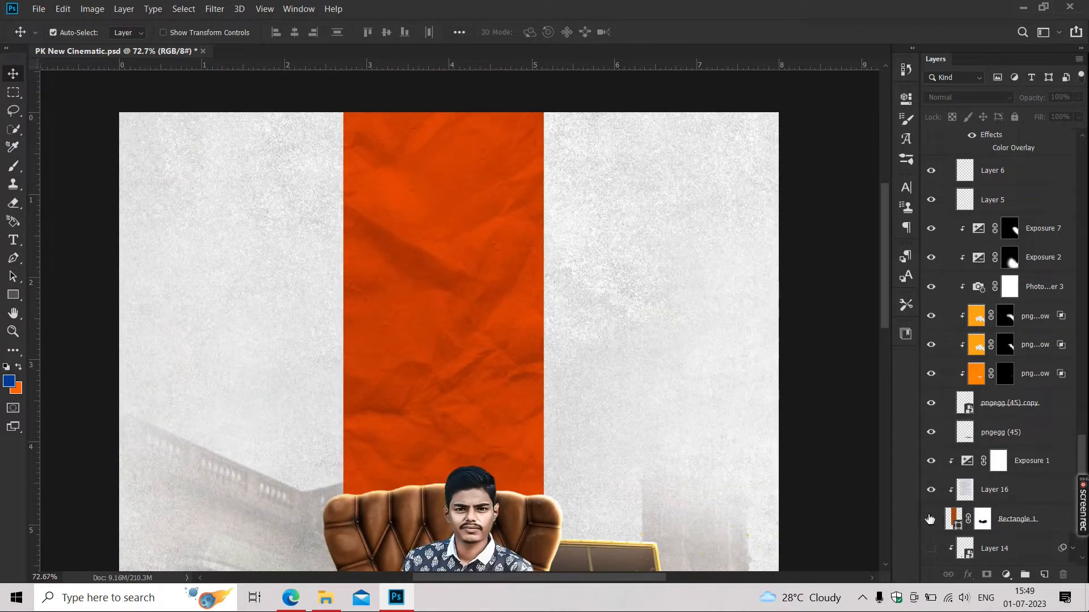
Step: Toggle Rectangle 1 and Layer 16 off and on to compare their effect on the stripe
click(931, 519)
click(932, 519)
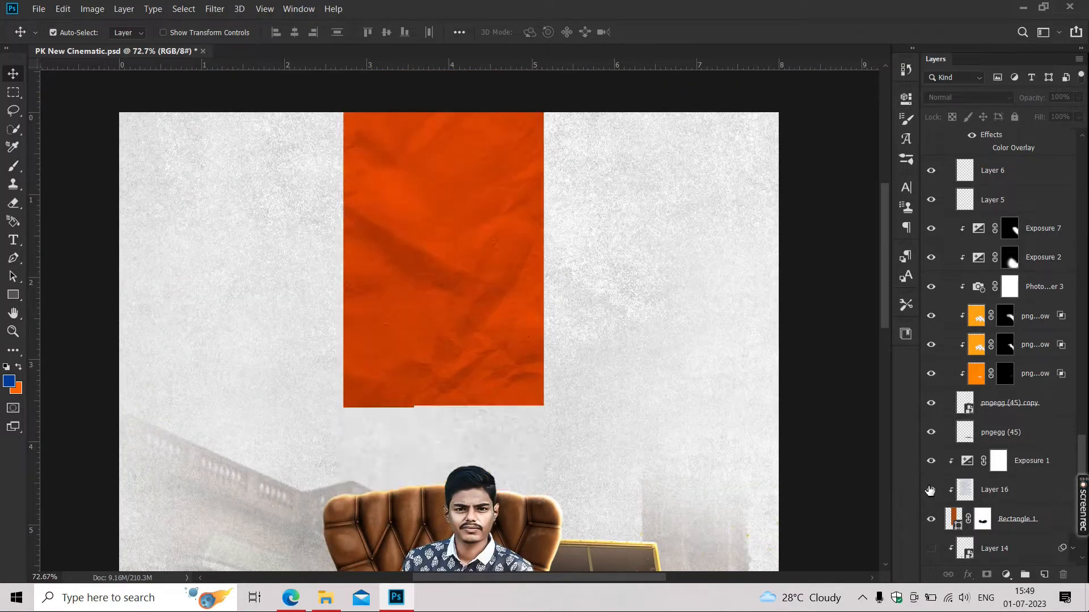
click(931, 490)
click(932, 489)
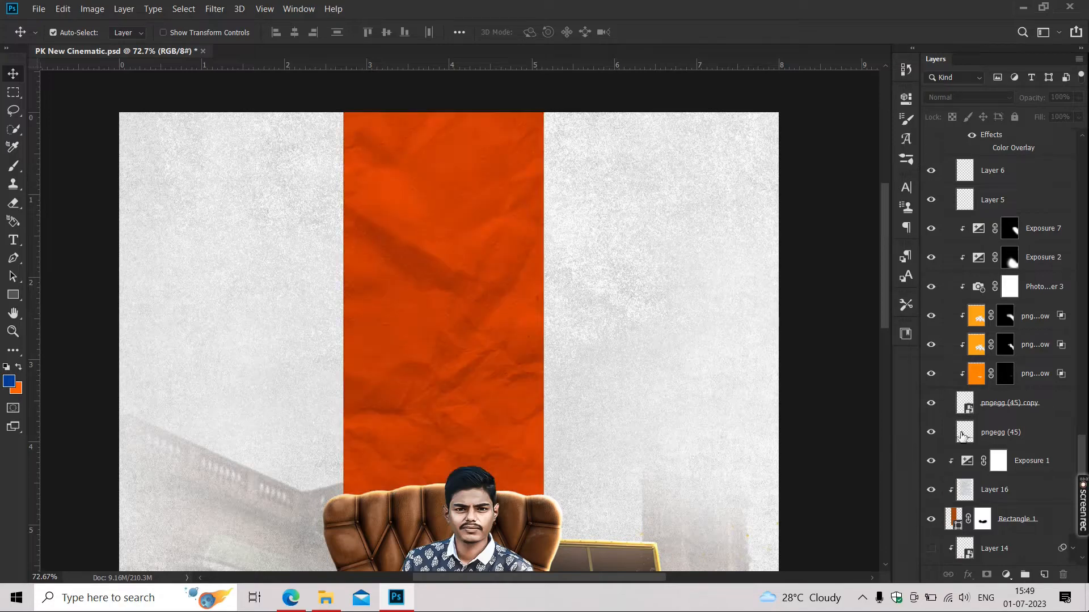
Step: Turn on the 1700 copy layer to show the large number on the ground beneath the armchair
scroll(967, 454, down, 4)
scroll(969, 457, down, 1)
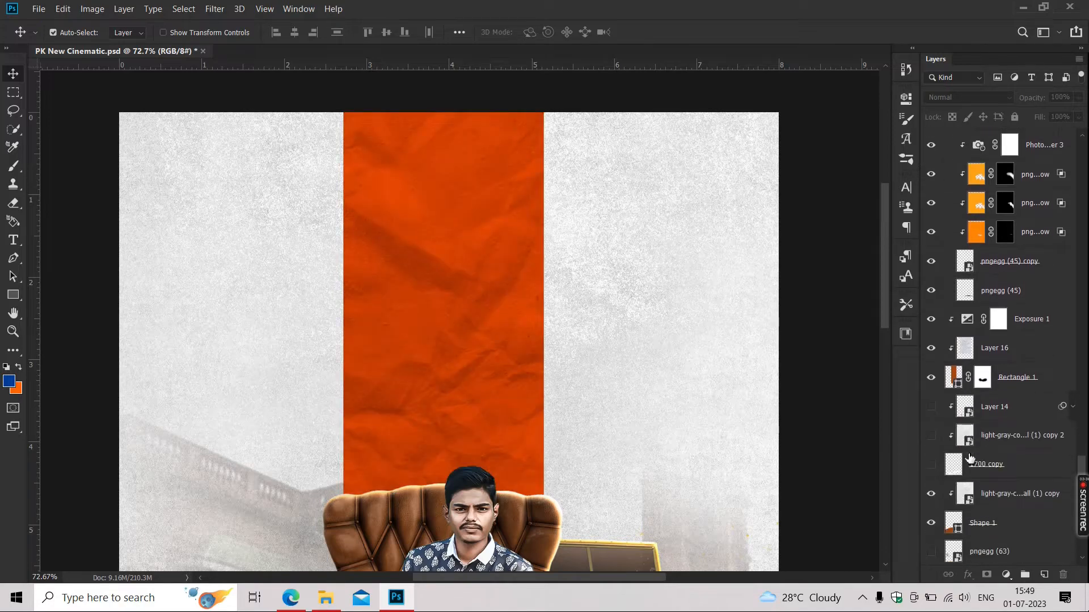
drag(582, 475, 577, 146)
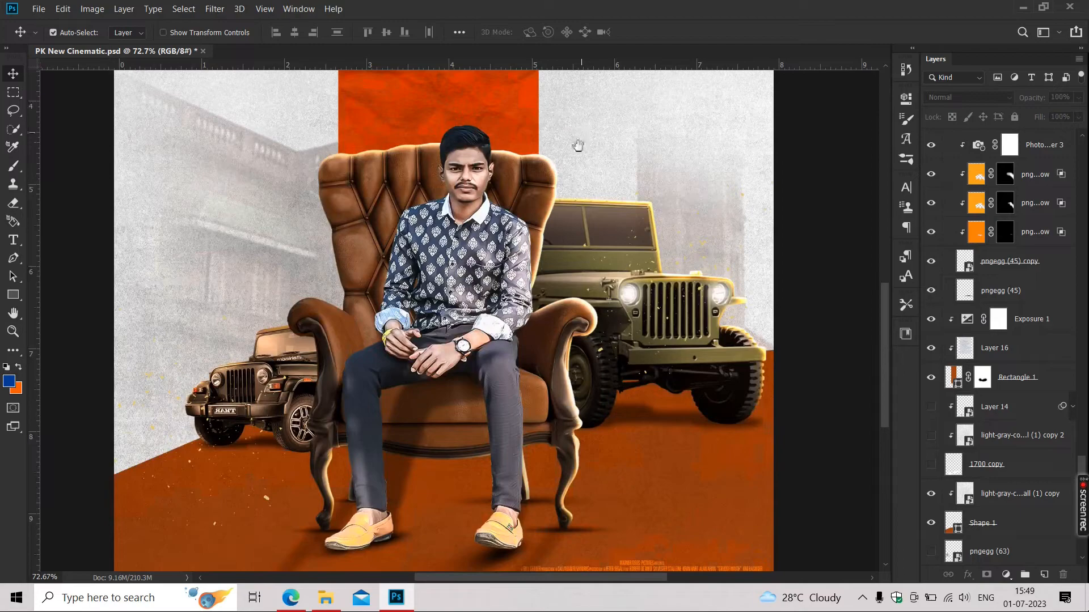
click(933, 470)
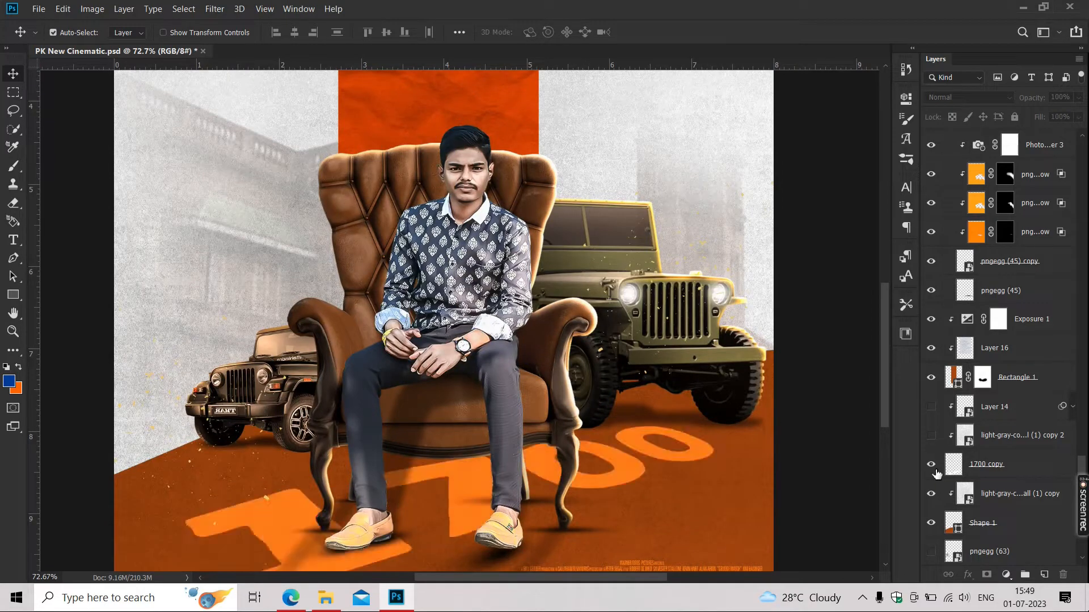
drag(425, 498, 433, 445)
scroll(476, 458, up, 1)
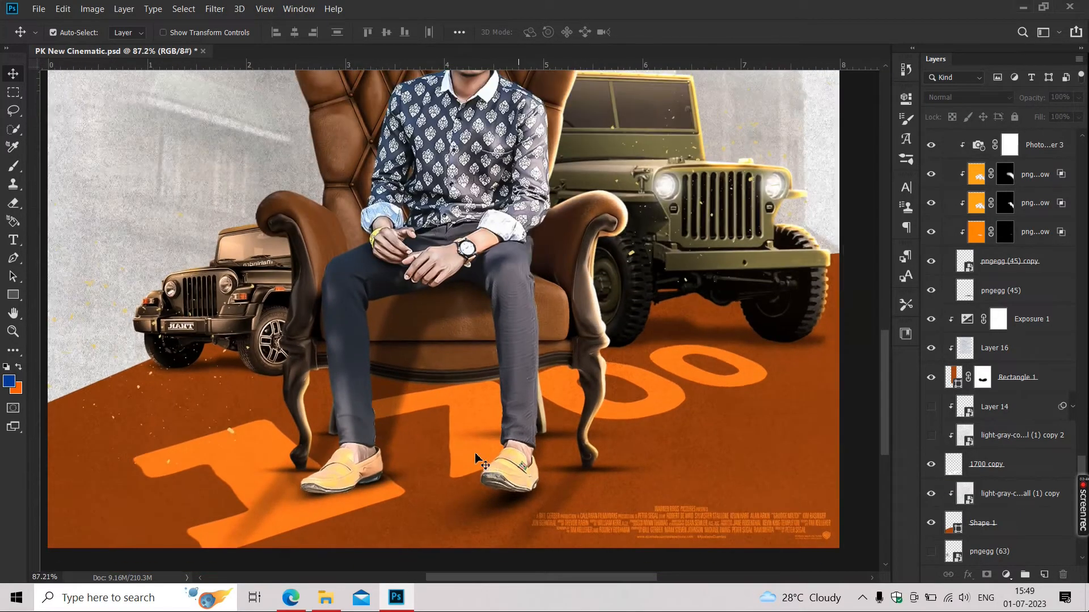
Step: Turn on the Layer 14 play-button emblem and the light-gray wall (1) copy 2 texture clipped to the 1700 number
click(931, 408)
scroll(260, 467, up, 3)
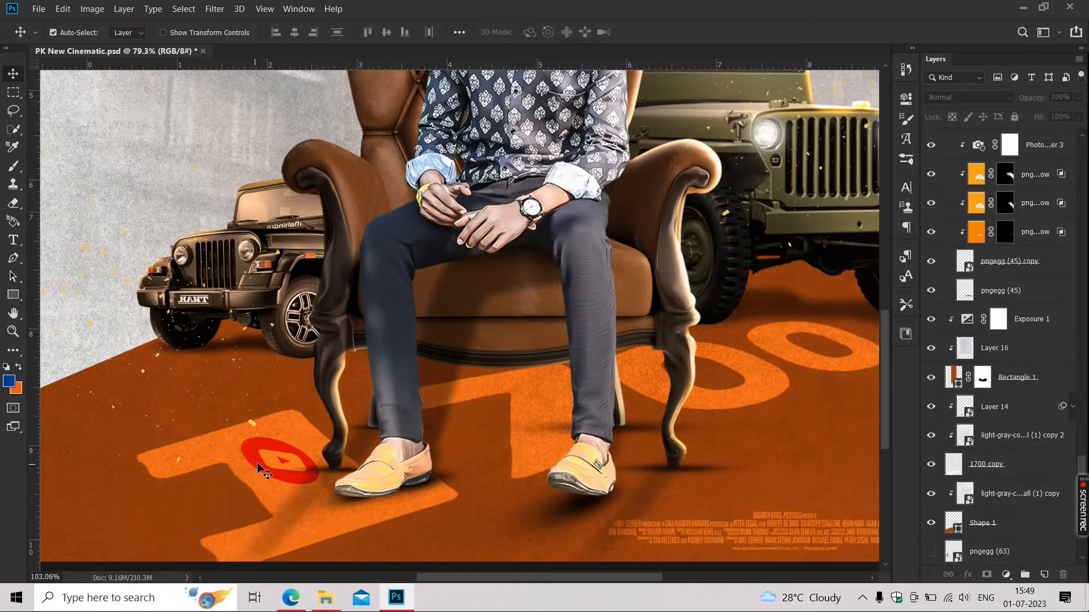
scroll(260, 467, down, 4)
drag(366, 459, 411, 469)
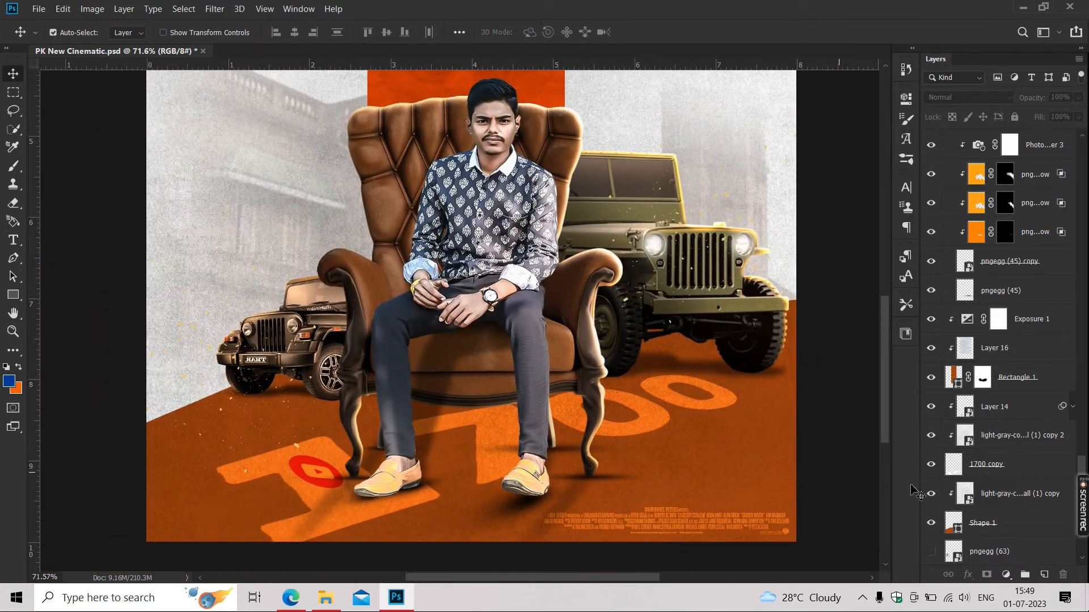
Step: Turn on the pngegg (63) layer with the sketched buildings behind the small jeep
scroll(935, 490, down, 3)
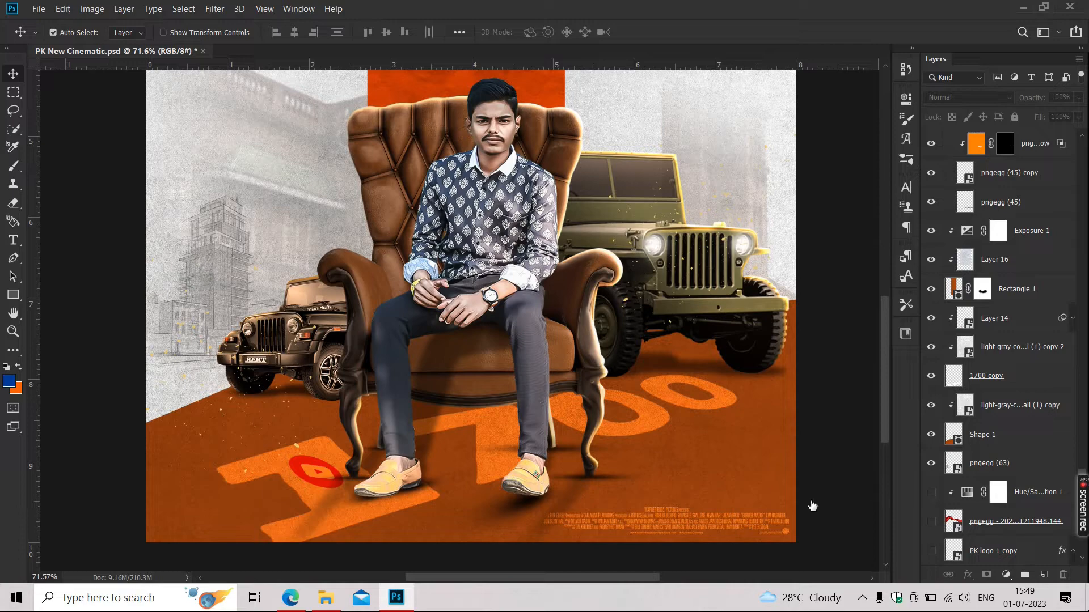
drag(341, 307, 356, 429)
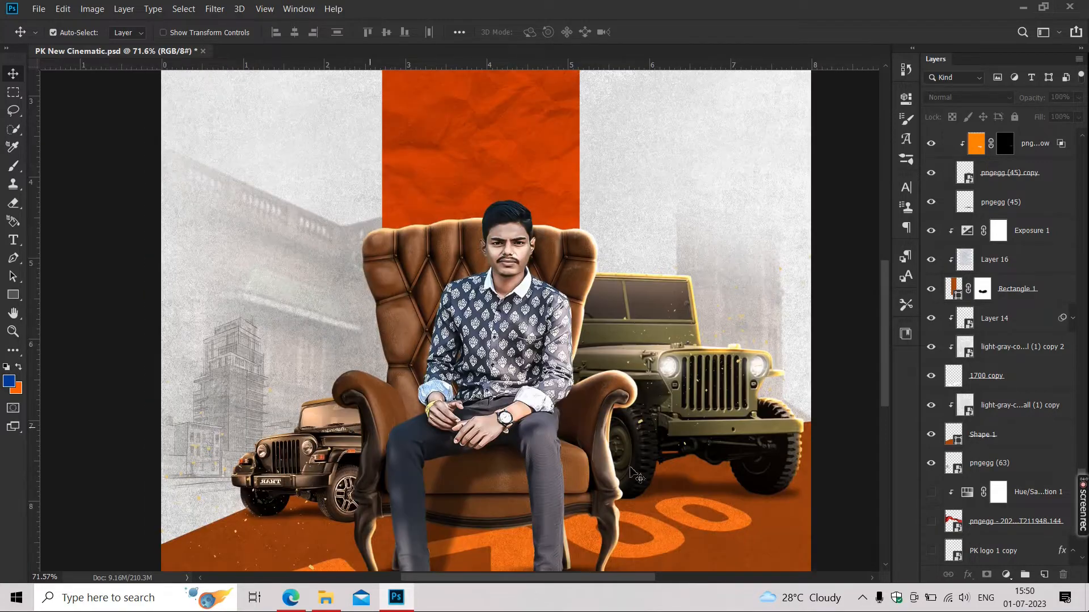
scroll(923, 522, down, 2)
scroll(408, 227, up, 3)
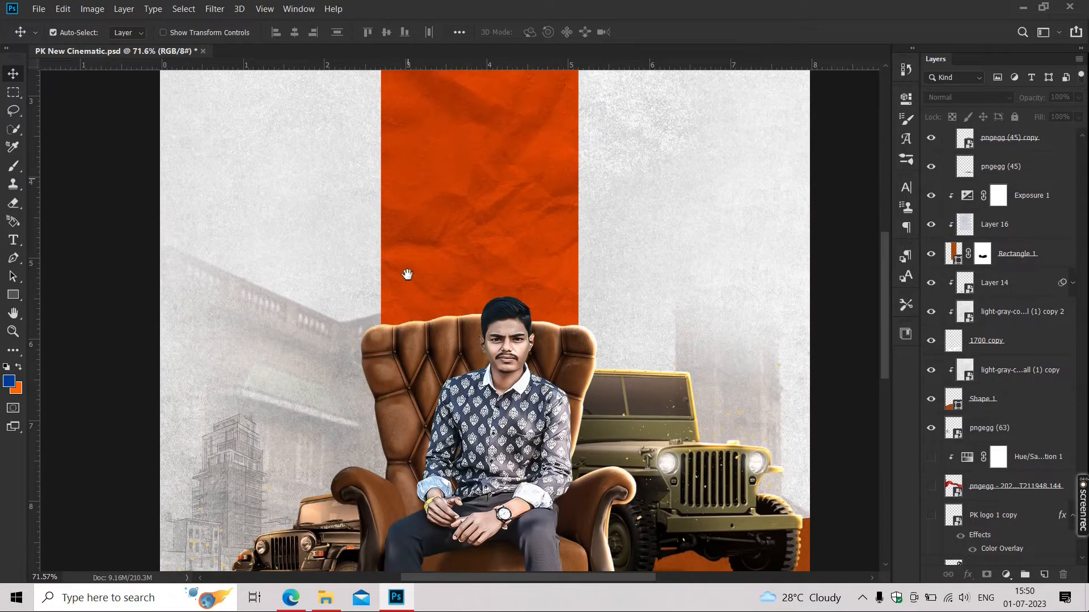
scroll(406, 282, down, 1)
scroll(406, 282, down, 2)
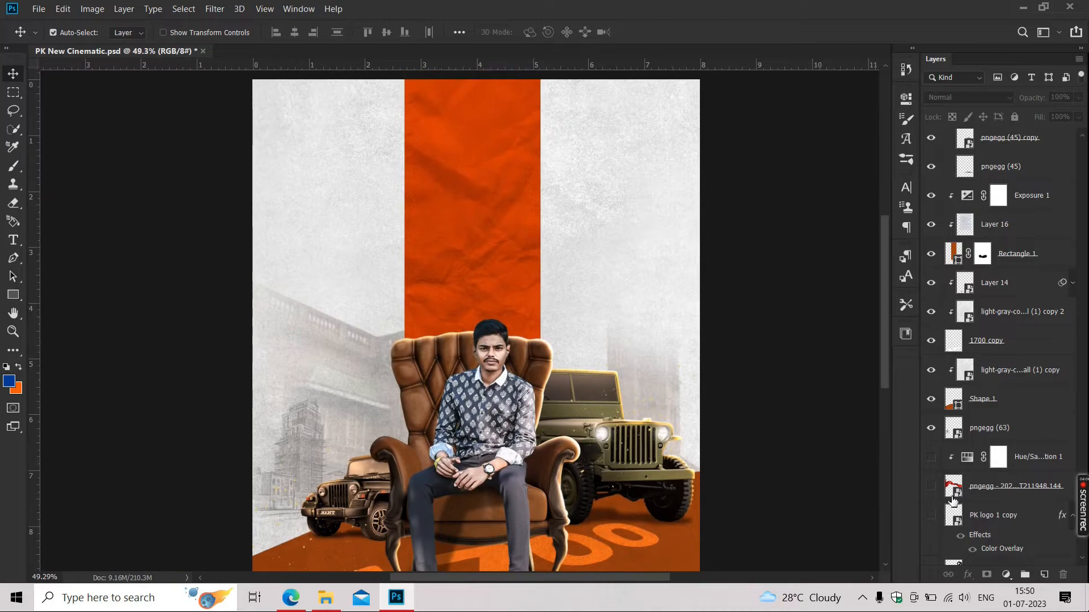
Step: Turn on the red cloth layer pngegg - 2023-06-30T211948.144 and its clipped Hue/Saturation 1 adjustment
click(931, 487)
scroll(354, 234, up, 3)
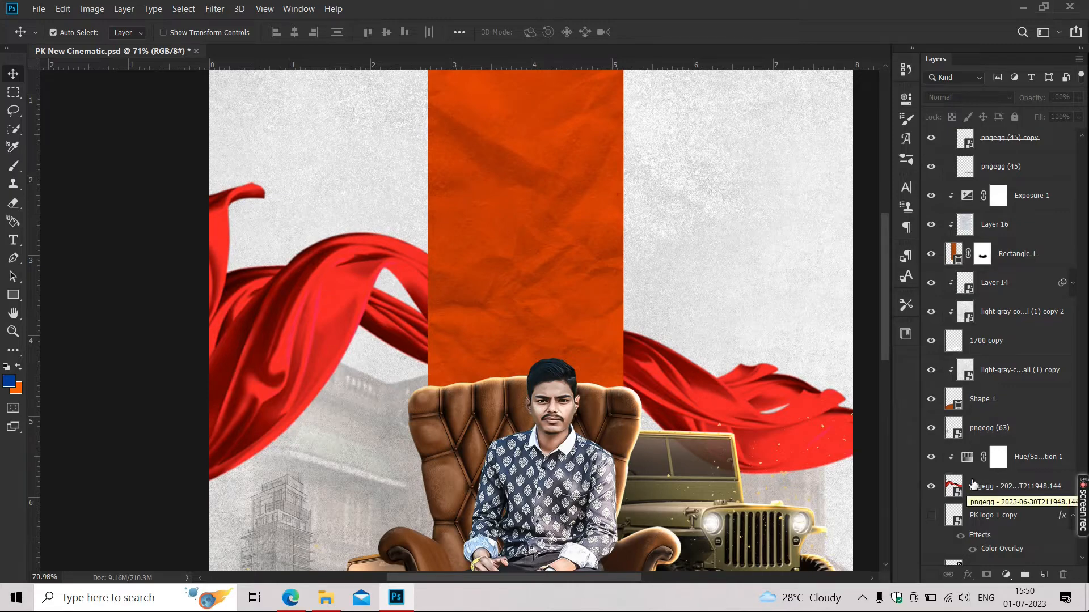
drag(723, 437, 711, 407)
Step: Turn on PK logo 1 copy in the poster's corner and the large faded PK logo 1 on the background
scroll(984, 465, down, 1)
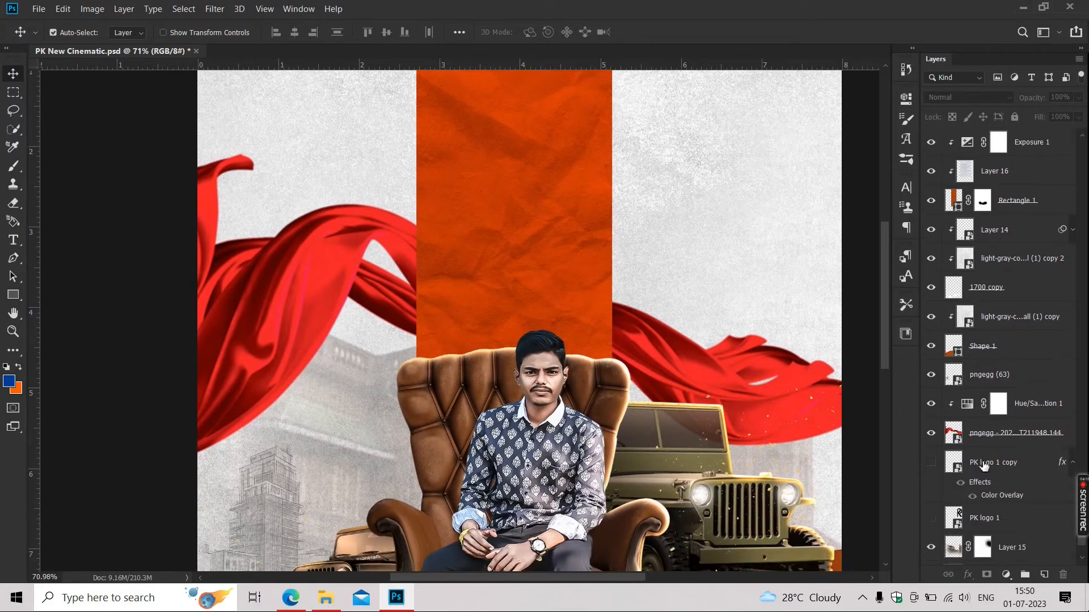
drag(766, 435, 668, 504)
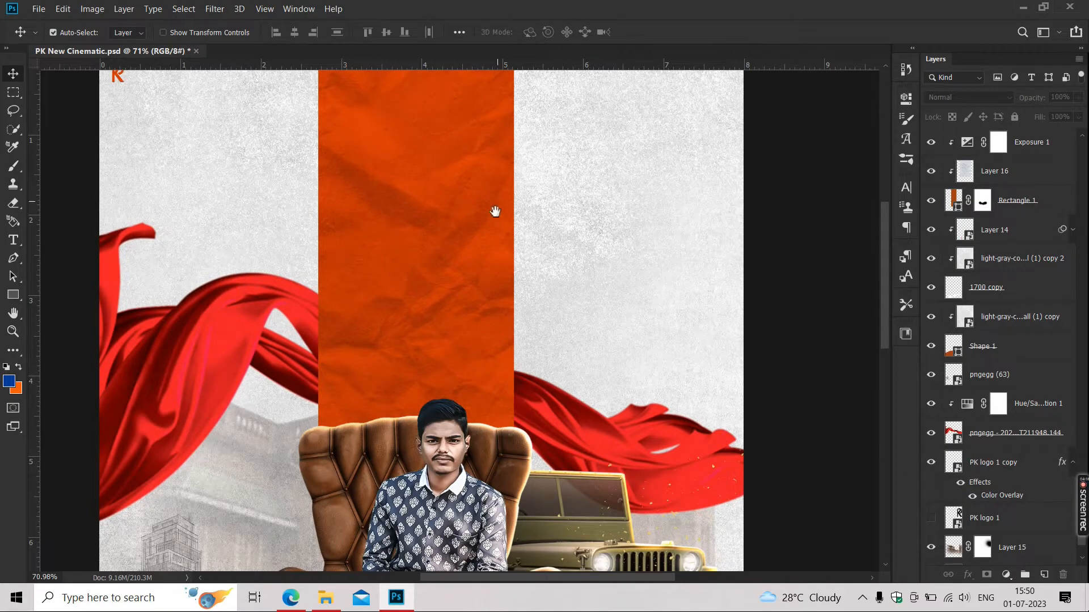
drag(494, 211, 486, 265)
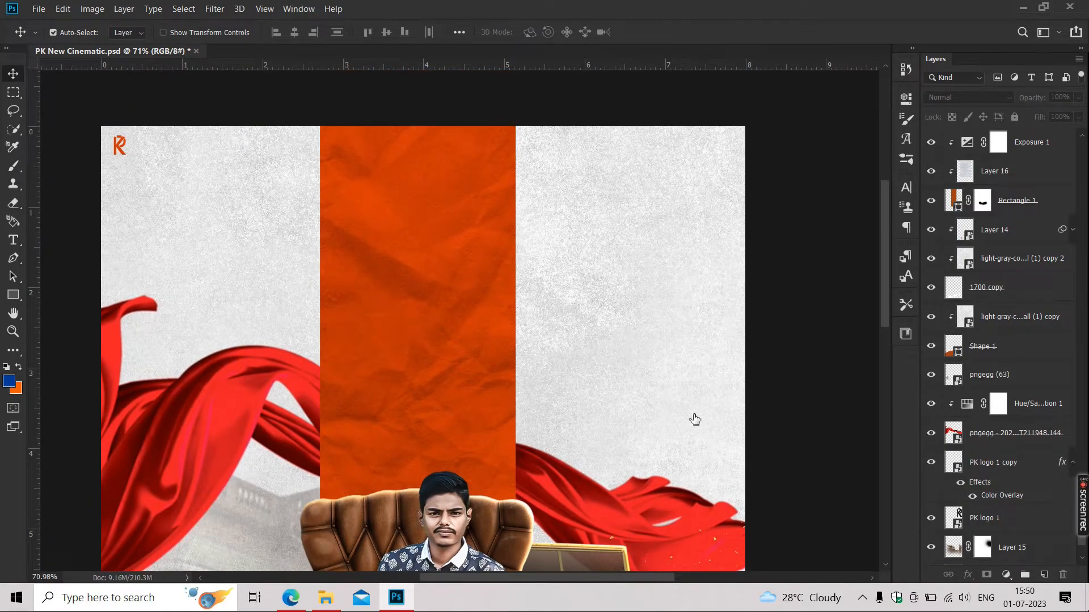
scroll(627, 332, up, 3)
scroll(627, 332, down, 5)
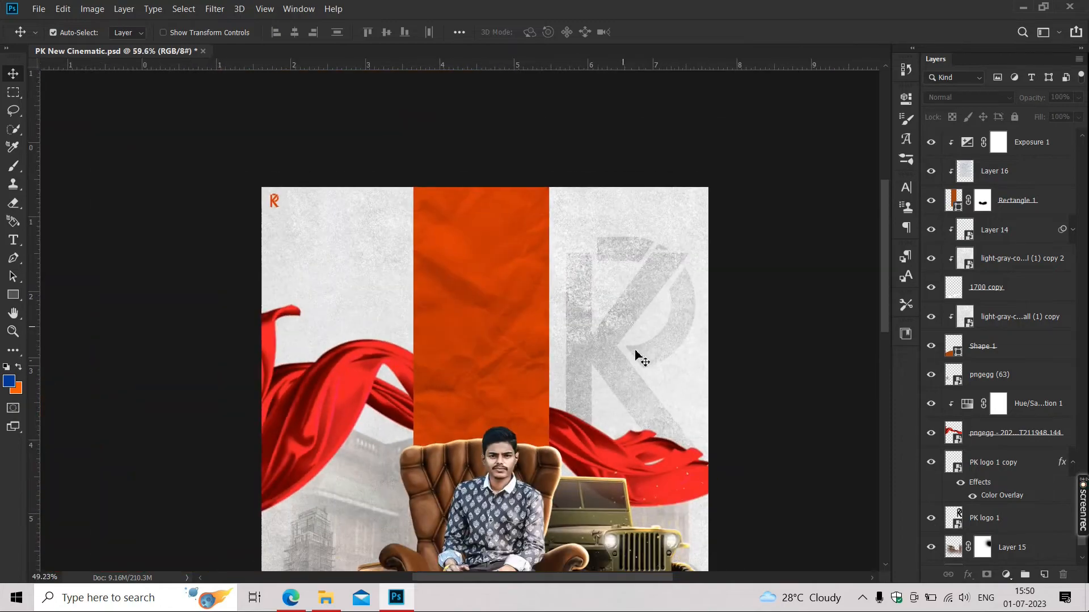
drag(648, 422, 685, 394)
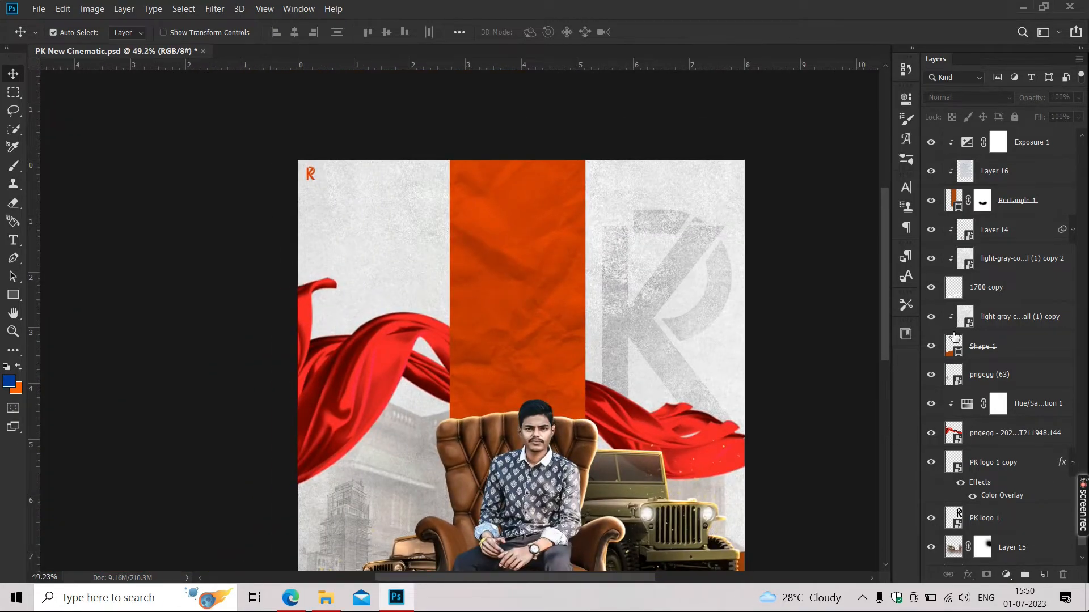
Step: Select the pk 30 1 copy 5 layer in Group 6 and toggle it off and on to compare
scroll(1000, 285, up, 3)
scroll(1000, 285, up, 10)
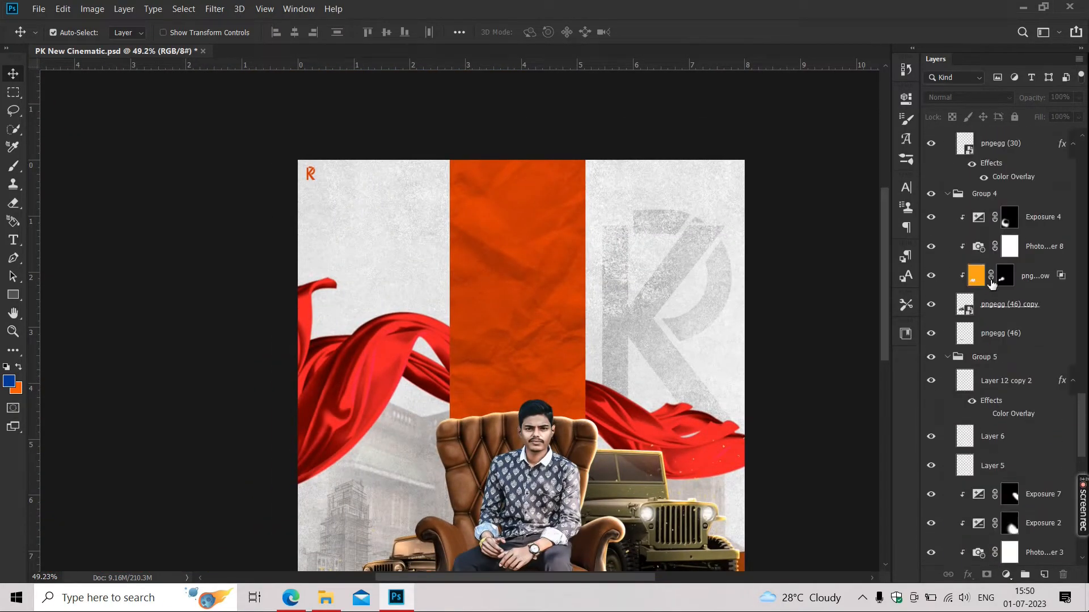
scroll(991, 283, up, 10)
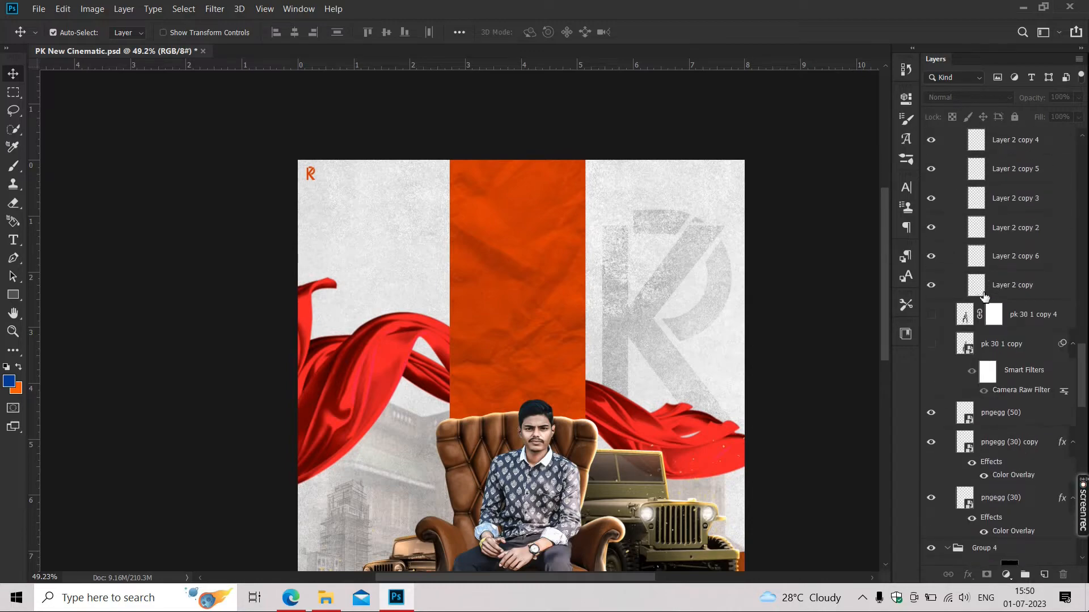
scroll(981, 282, up, 10)
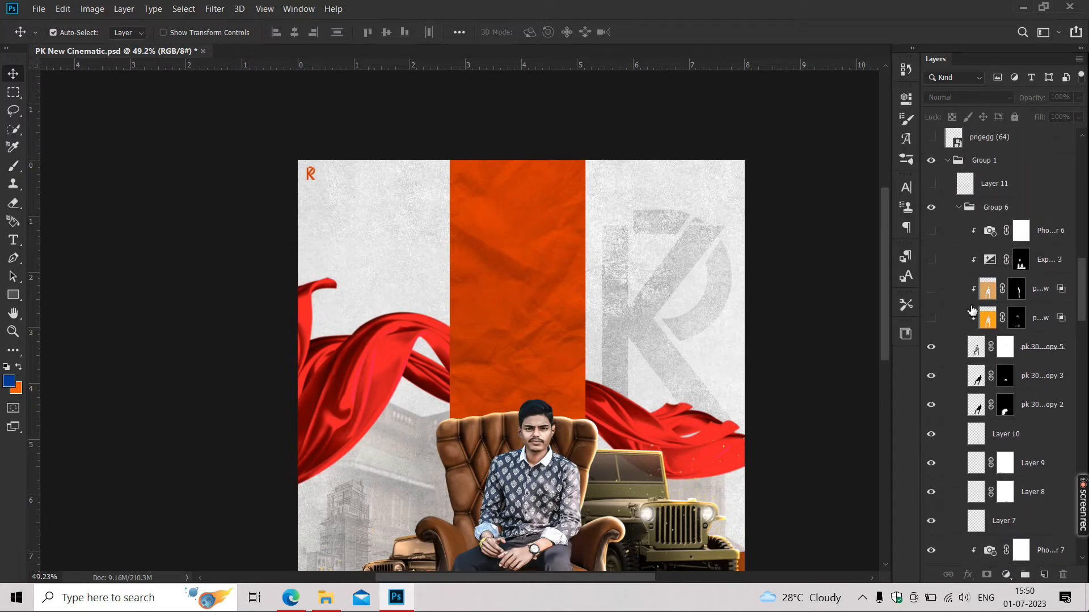
click(1040, 377)
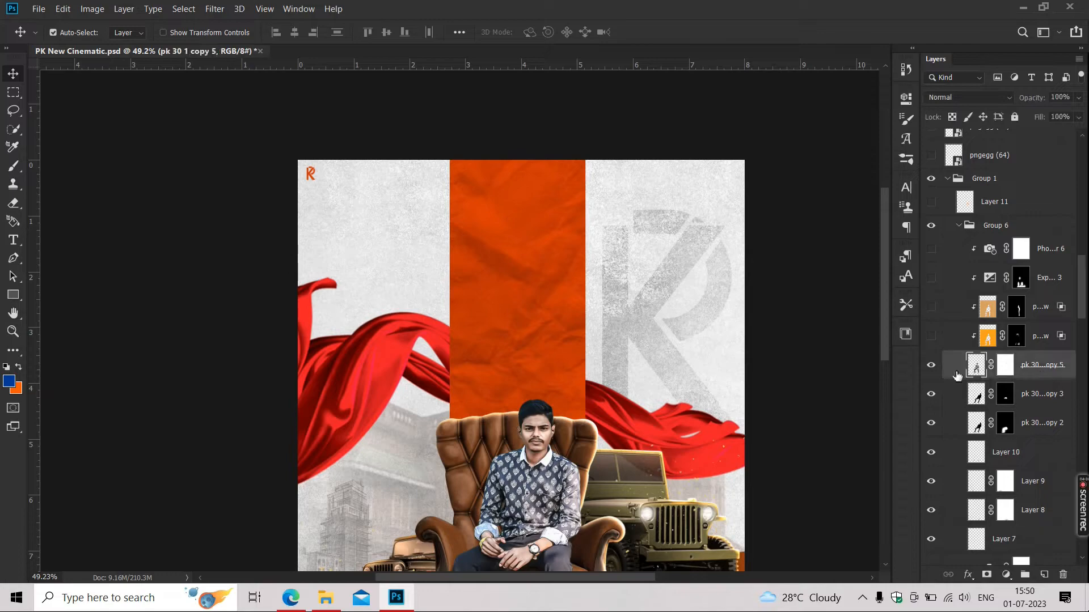
click(930, 364)
click(930, 365)
Step: Turn on the seated man's two clipped glow layers, Exposure 3 and Photo Filter 6 in Group 6
scroll(523, 511, up, 6)
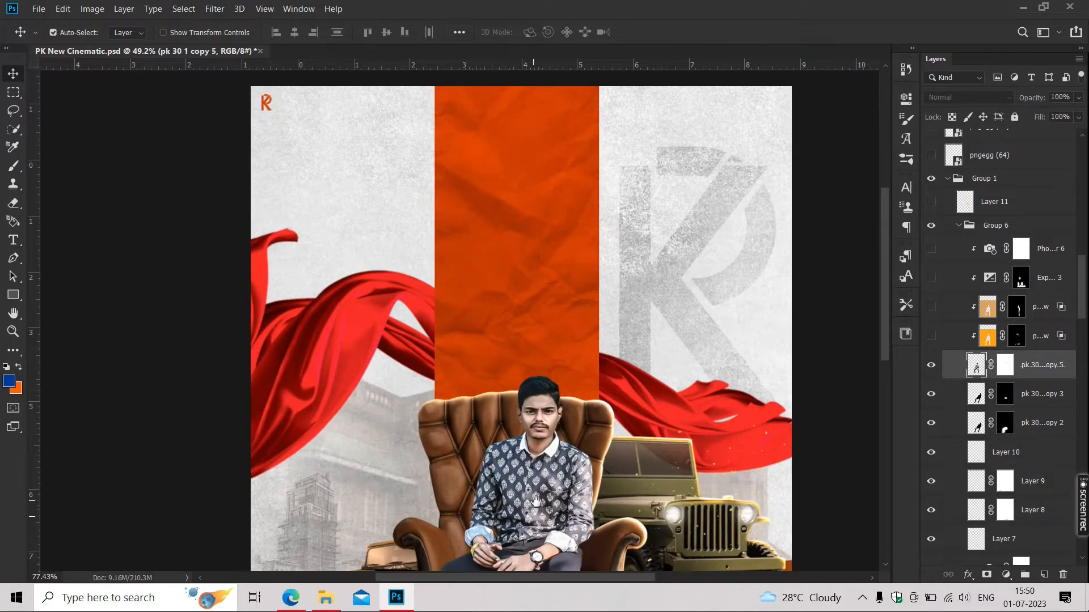
drag(537, 503, 497, 288)
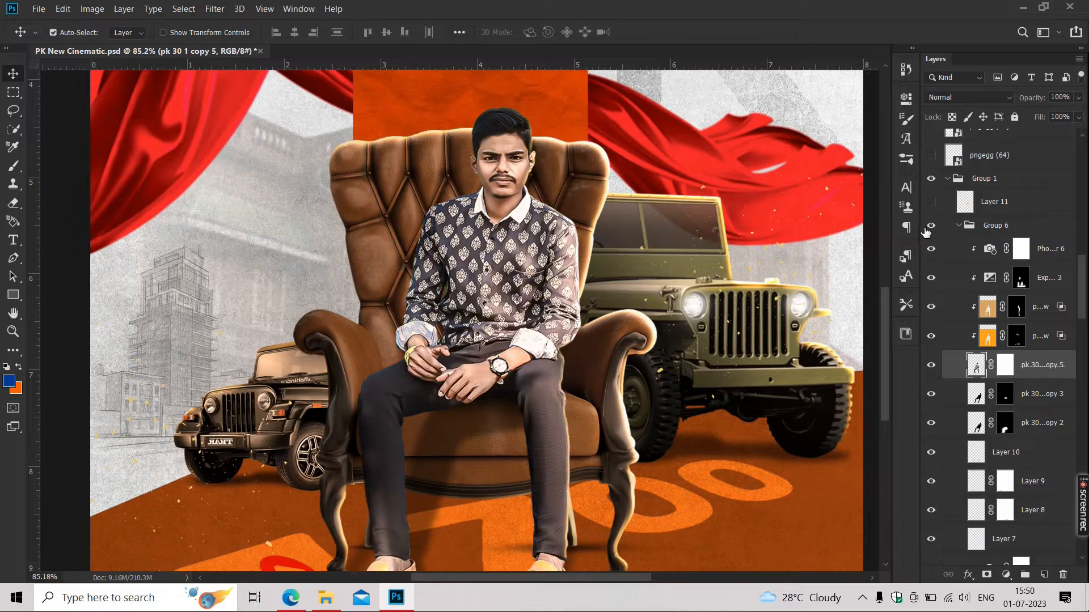
drag(565, 117, 554, 328)
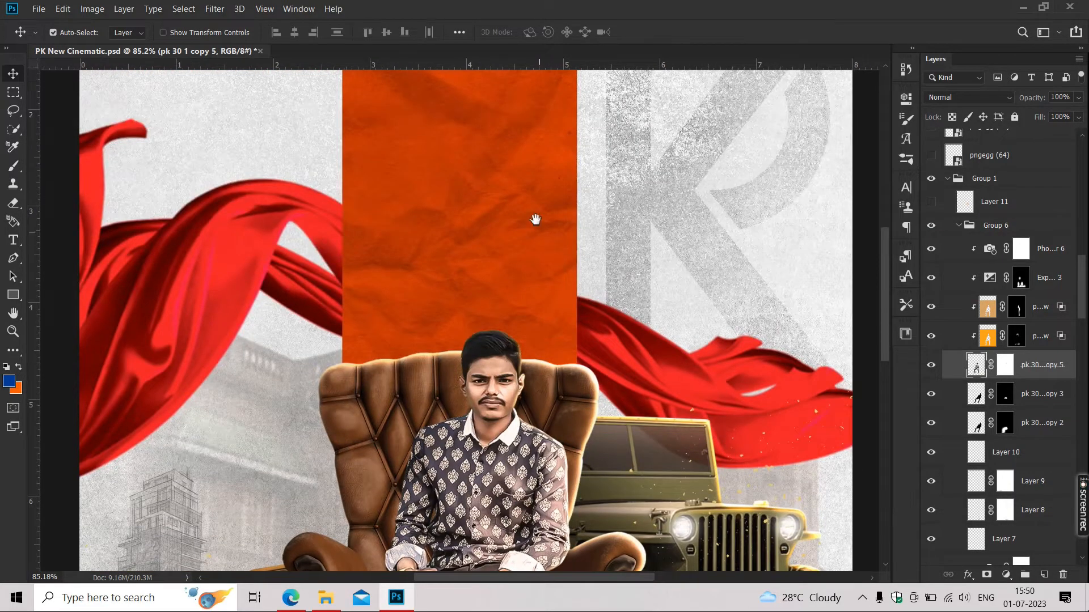
Step: Turn on Layer 11 in Group 1 to add the light glow between the armchair and the green jeep
scroll(535, 219, down, 3)
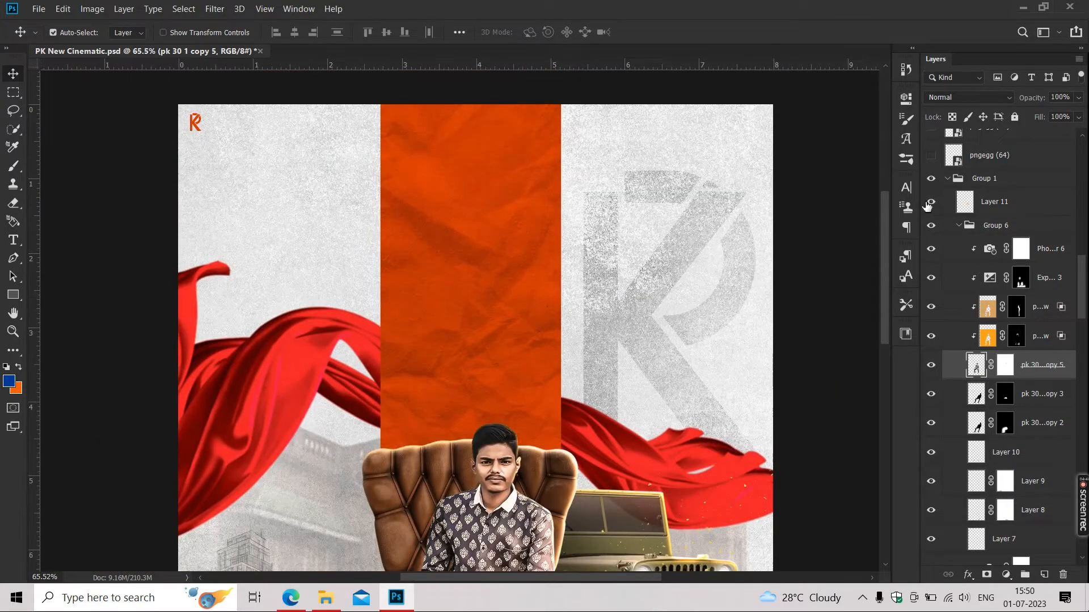
click(931, 203)
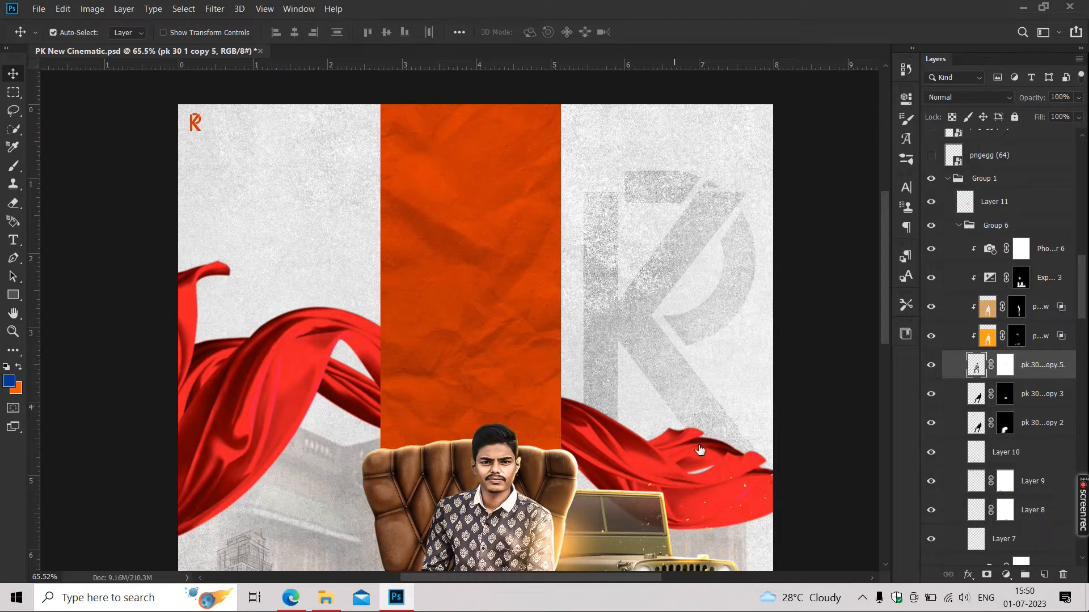
drag(700, 450, 727, 486)
scroll(958, 208, up, 2)
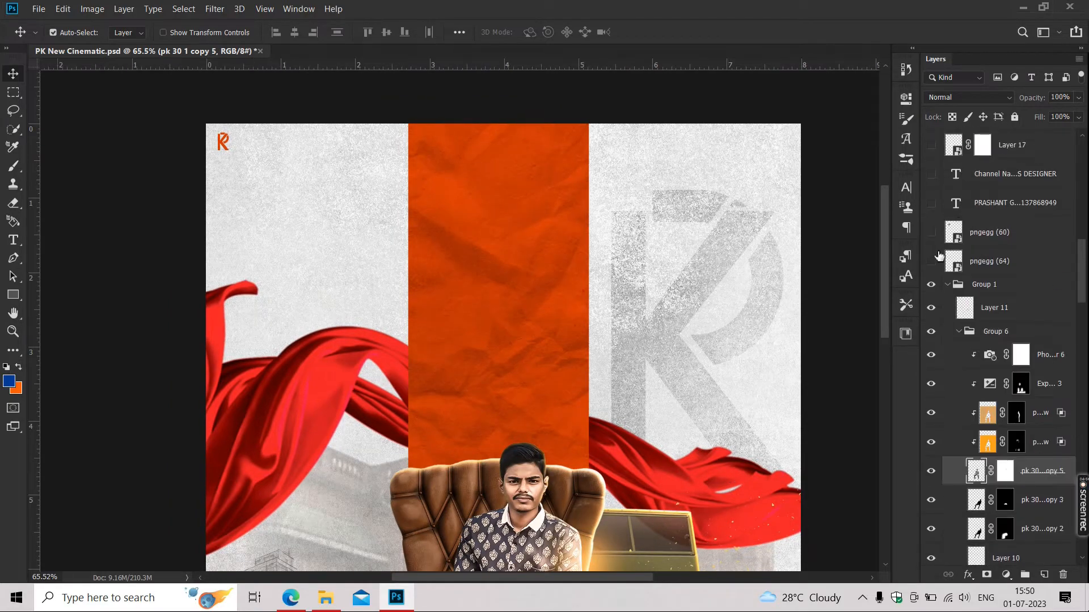
key(ctrl+0)
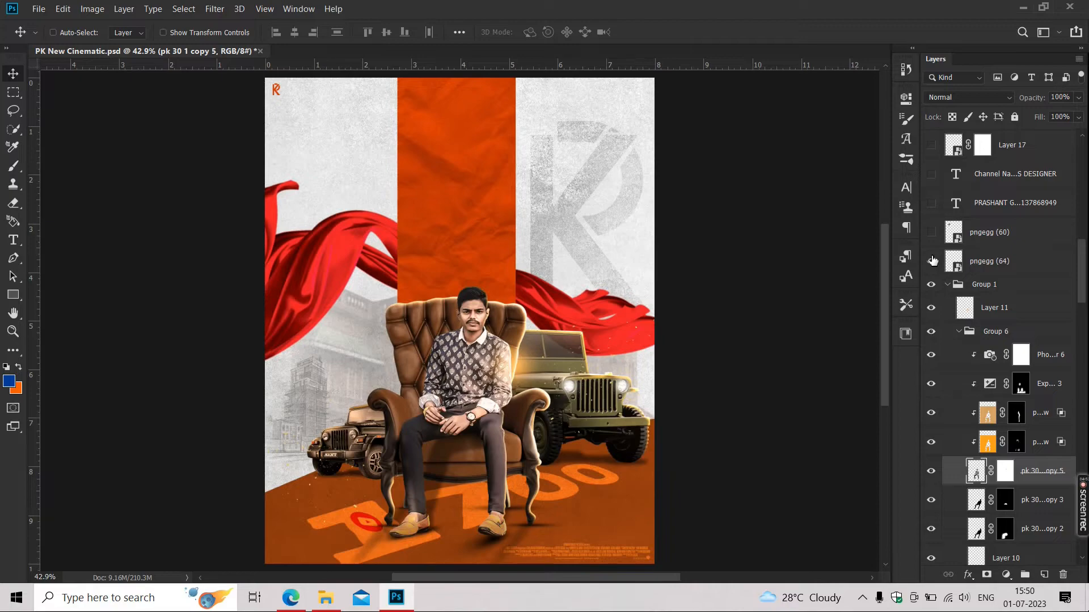
Step: Toggle the pngegg (64) layer on and off, and turn on the eagle layer pngegg (60) above the red cloth
click(931, 261)
click(931, 261)
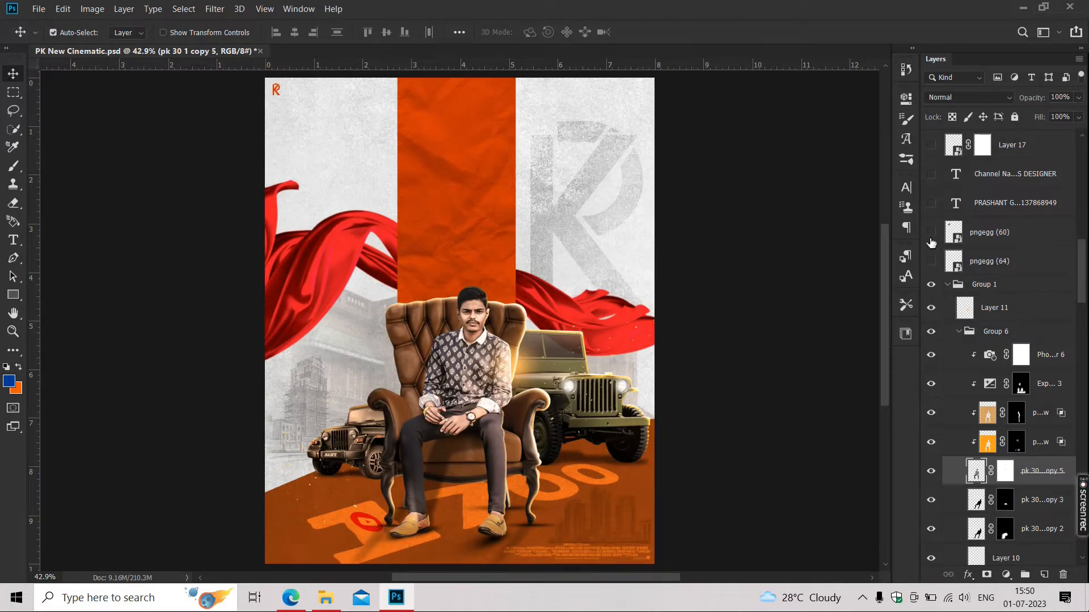
click(931, 238)
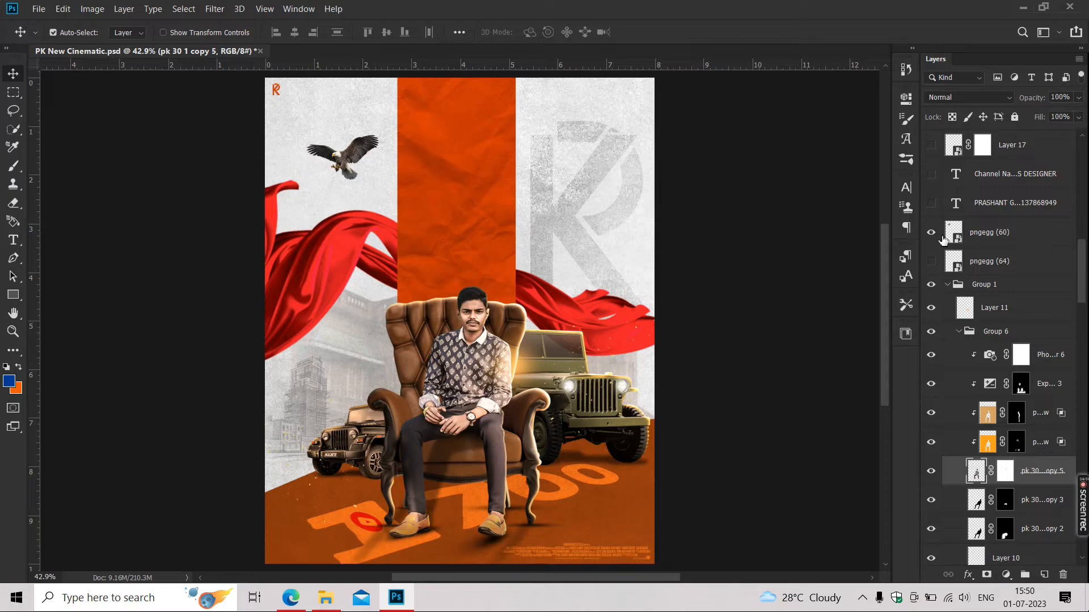
Step: Turn on the contact line and channel name text layers, plus the YouTube icon on Layer 17
click(931, 175)
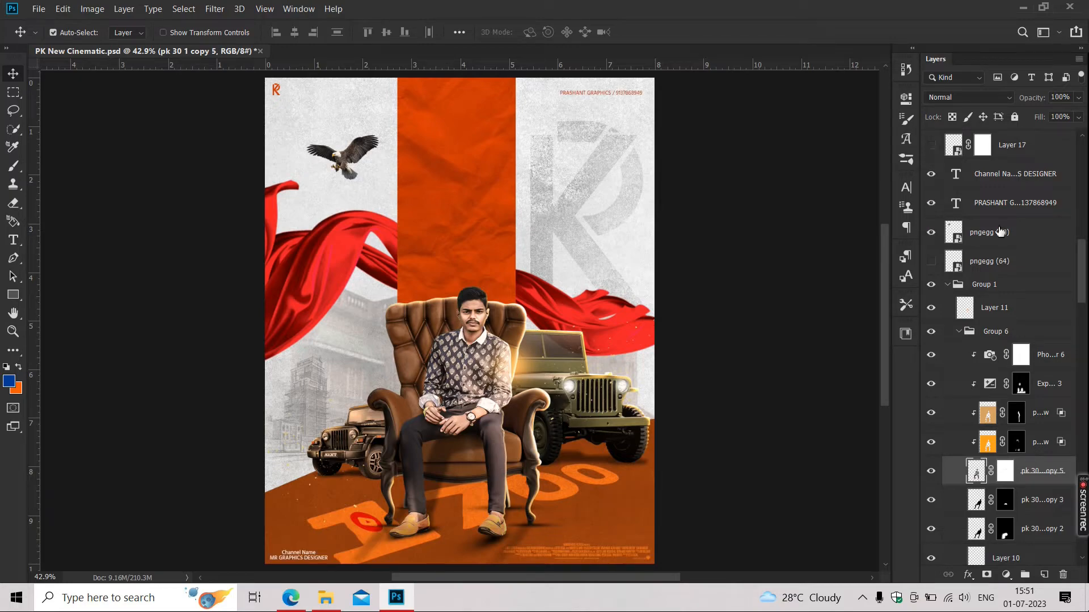
scroll(985, 221, up, 5)
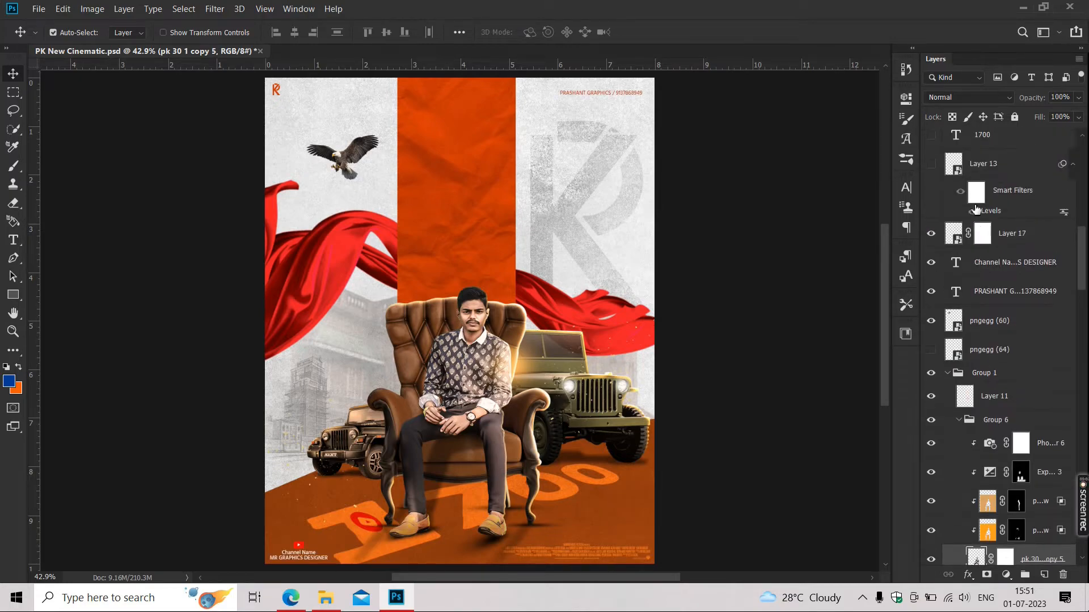
Step: Turn on Group 10 with its white arrow bullets, Shape 1 through Shape 1 copy 4, on the orange stripe
scroll(981, 227, up, 6)
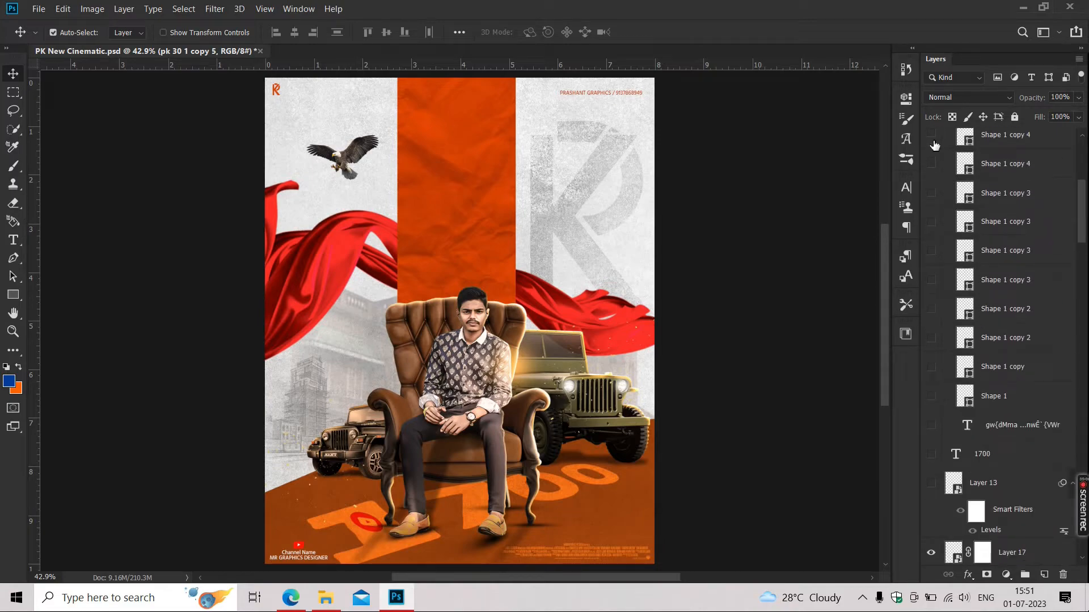
scroll(943, 397, up, 1)
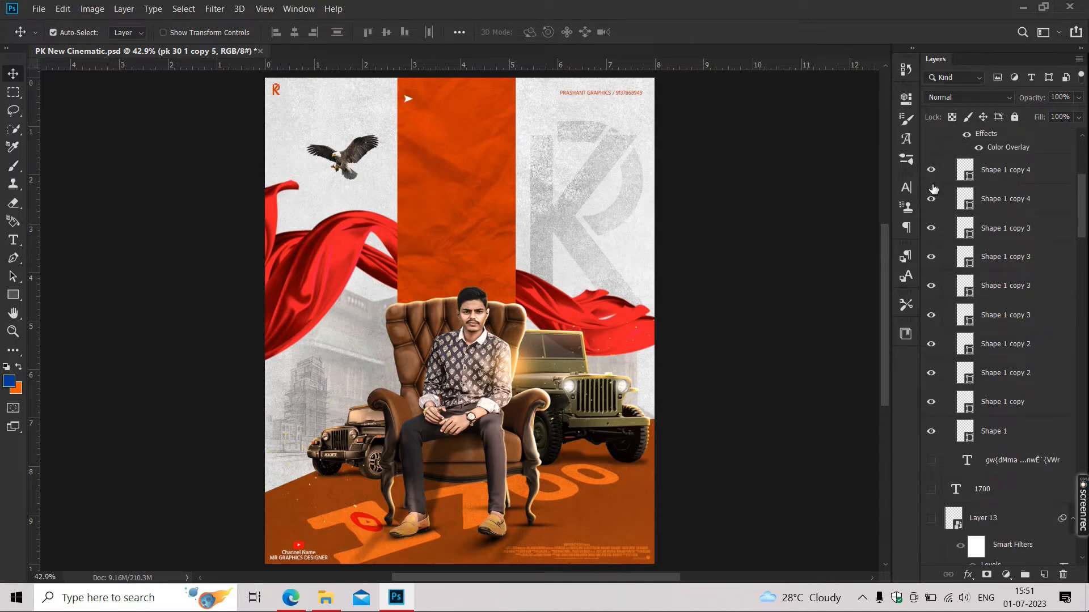
scroll(933, 198, up, 2)
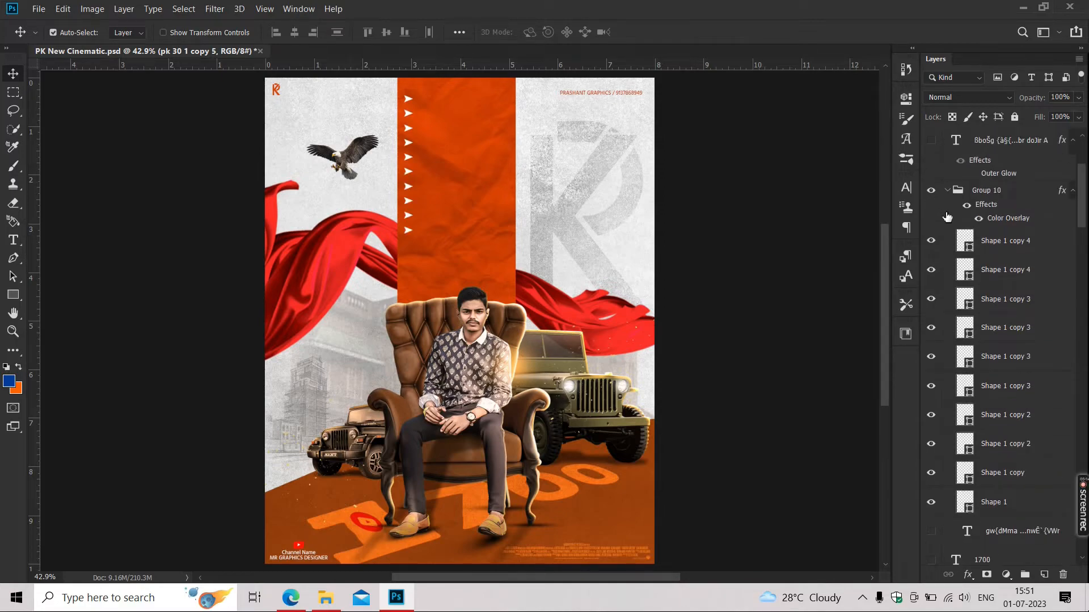
Step: Turn on the Marathi paragraph and the white services list text on the orange stripe
scroll(948, 209, up, 1)
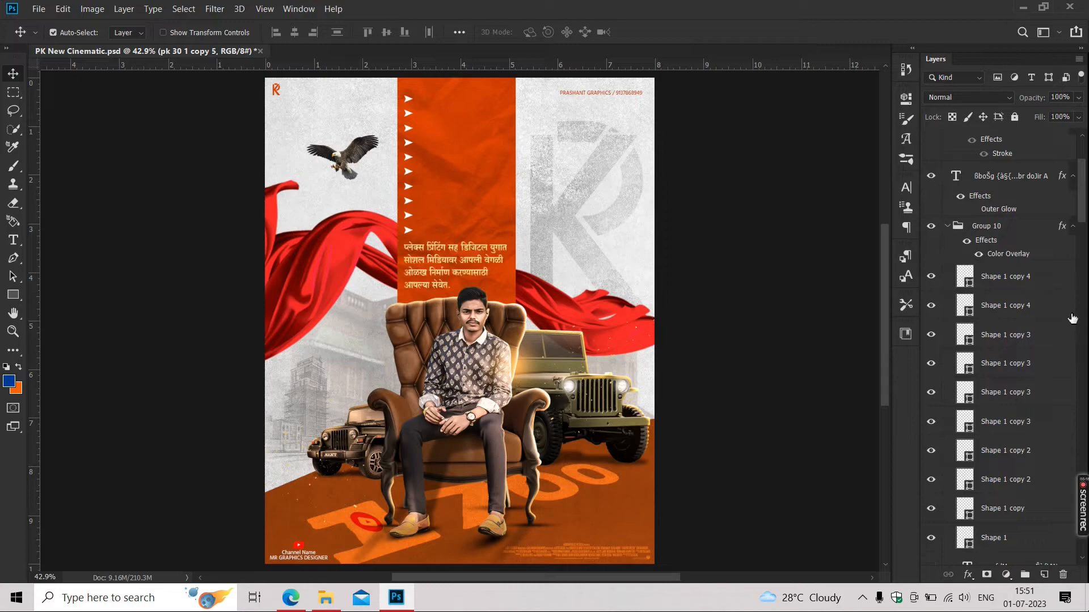
scroll(1023, 319, up, 2)
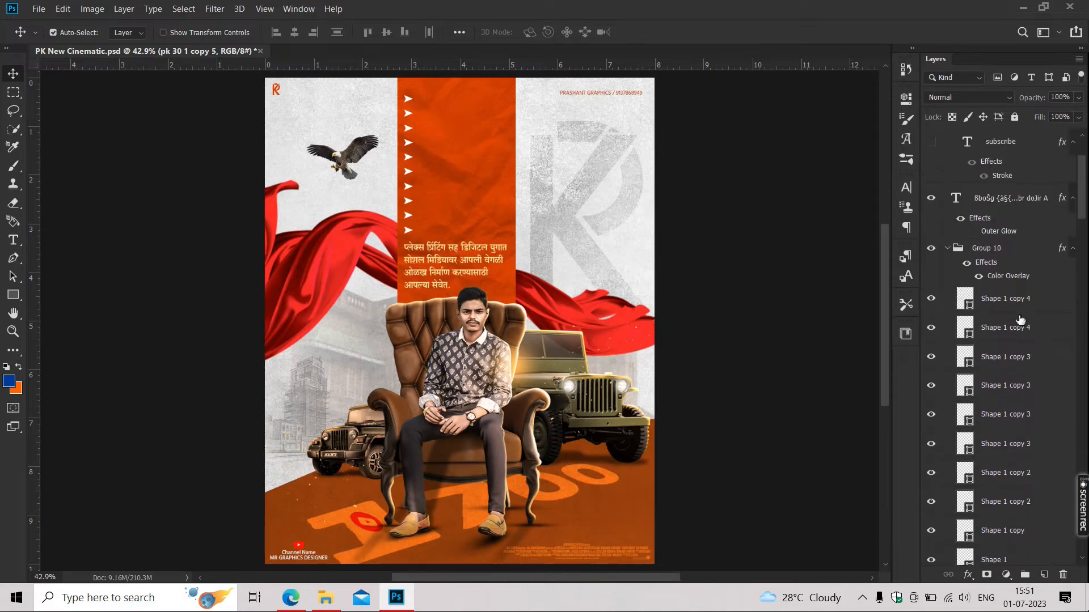
scroll(1019, 327, down, 5)
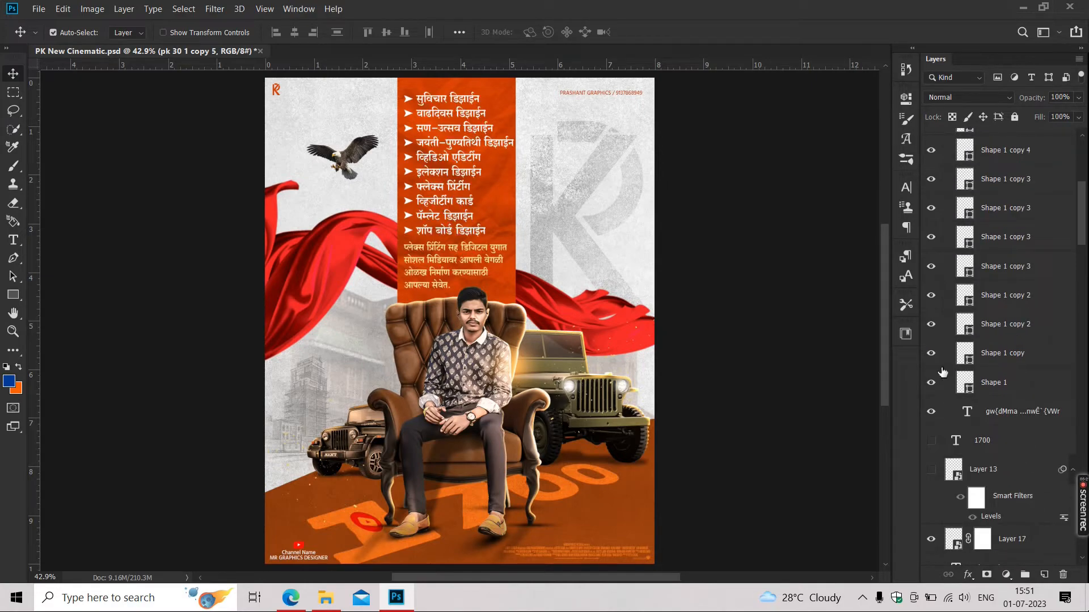
scroll(497, 149, up, 4)
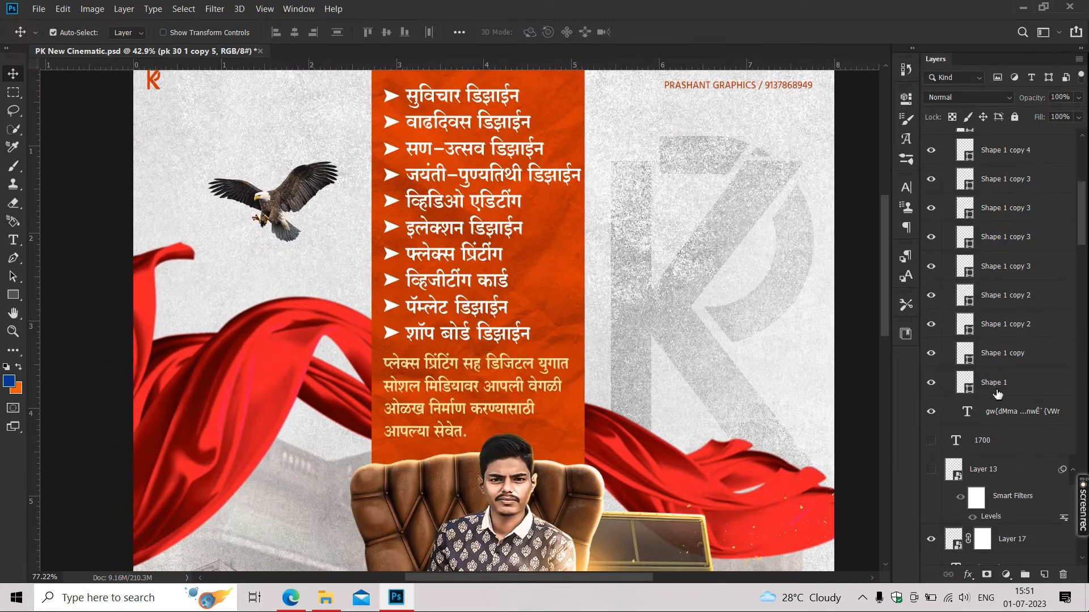
scroll(998, 394, down, 3)
Step: Turn on Group 11 with the Thank you..., Ellipse 1, 1700PLUS and subscribe layers over the seated man's legs
scroll(618, 346, down, 7)
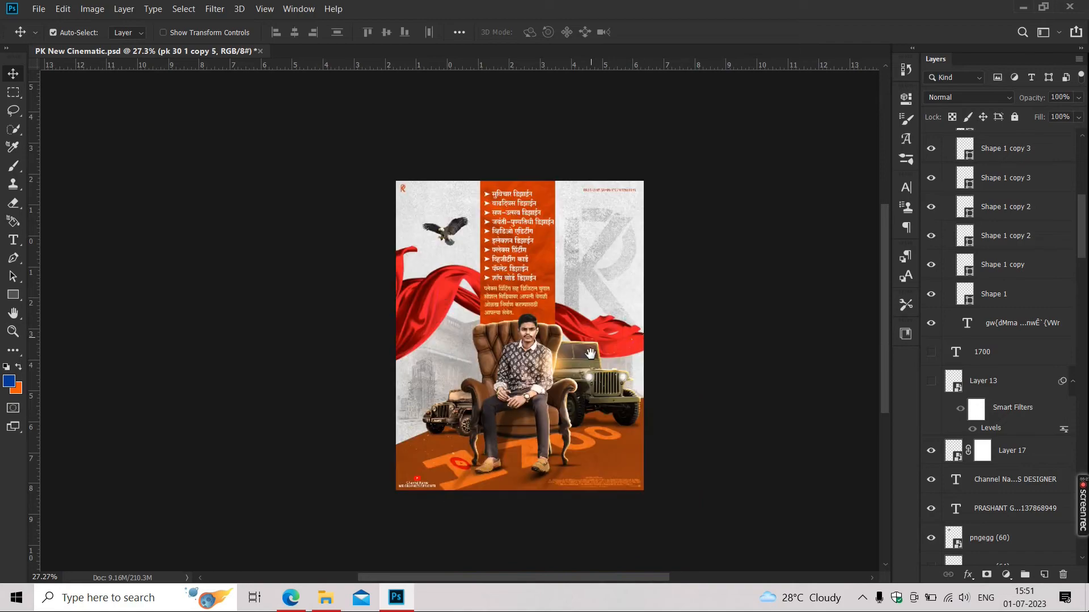
click(930, 353)
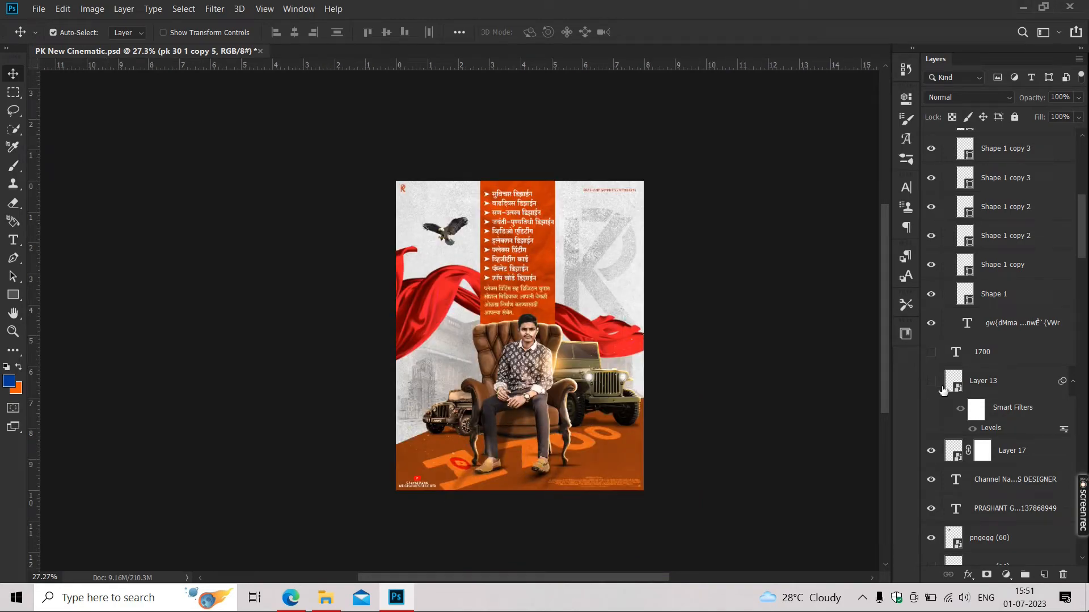
scroll(970, 256, up, 8)
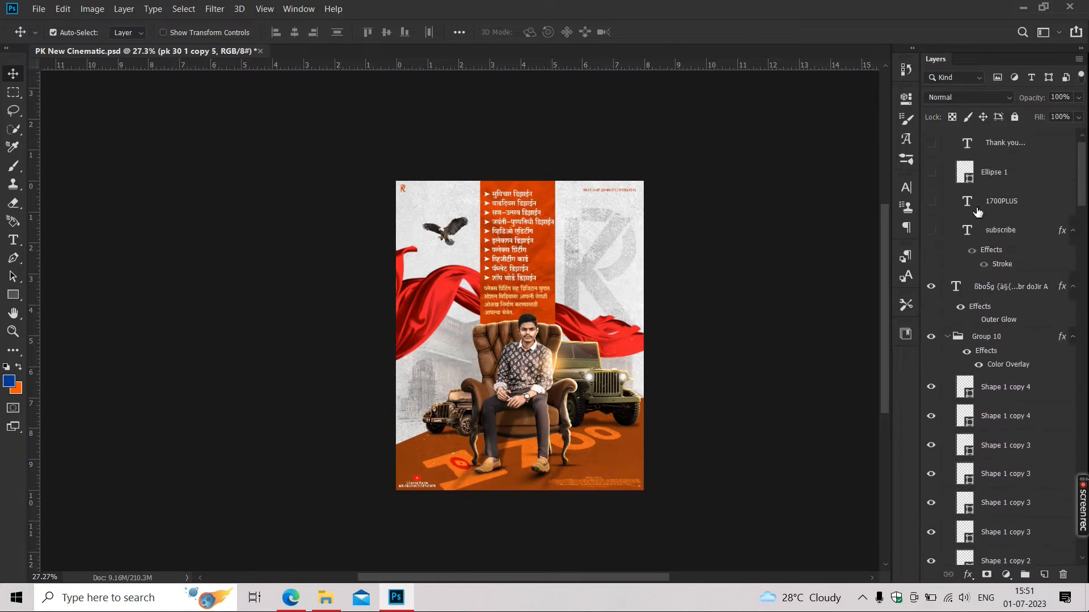
drag(719, 257, 719, 270)
drag(513, 486, 520, 486)
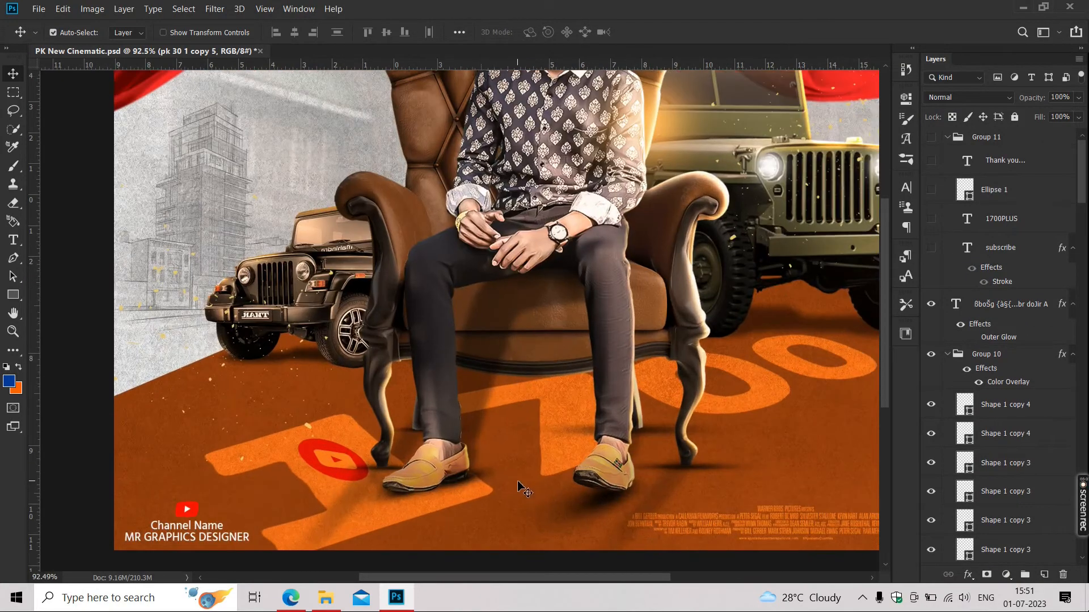
click(933, 162)
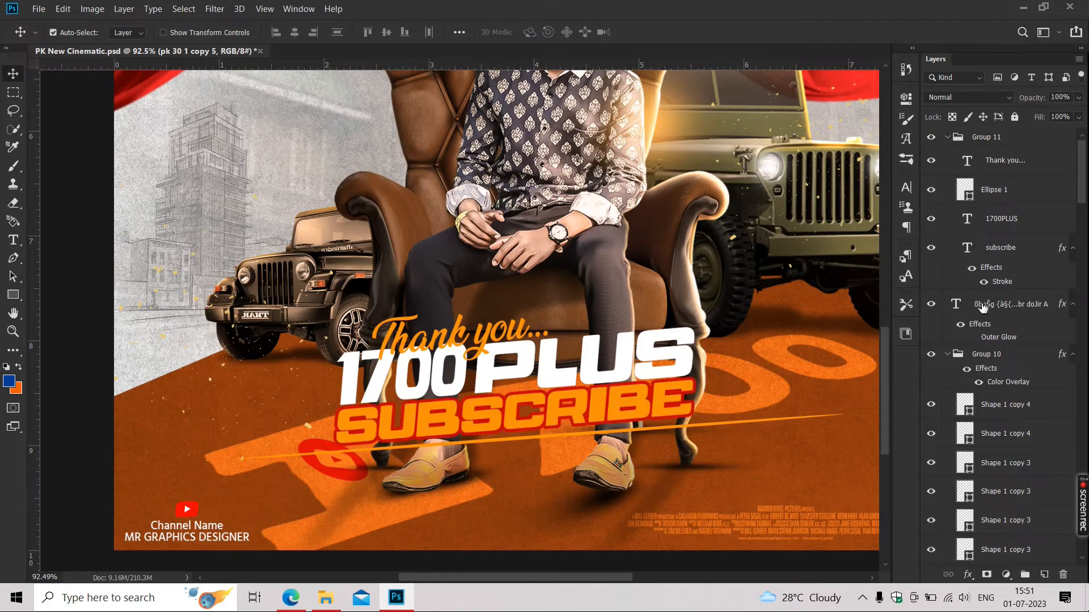
scroll(972, 210, down, 2)
key(ctrl+0)
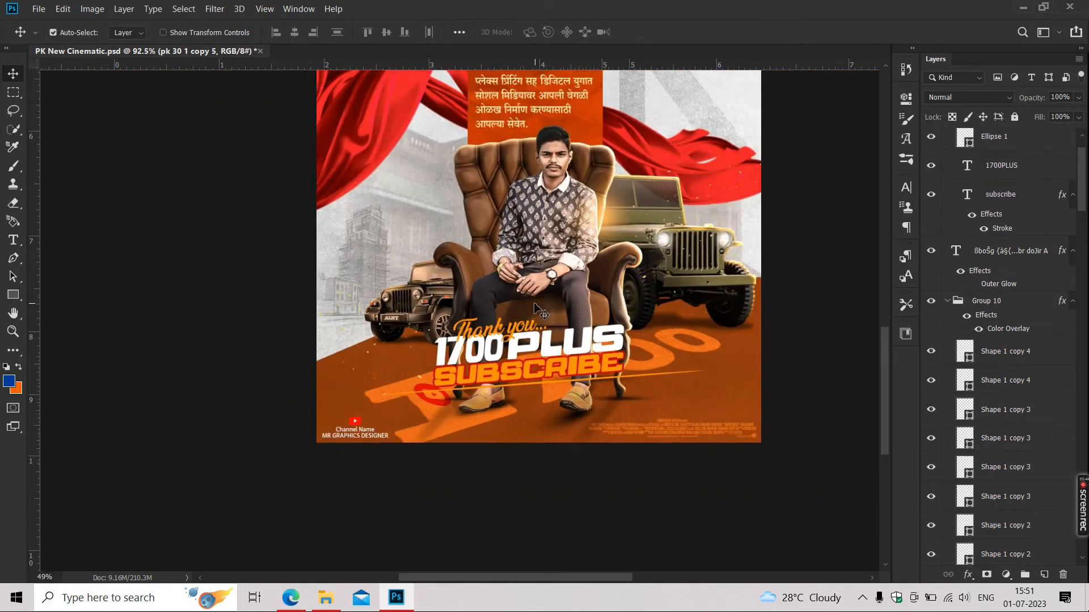
Step: Check the extent of the pk 30 1 copy 4 layer with Free Transform and hide that layer
scroll(1062, 324, down, 10)
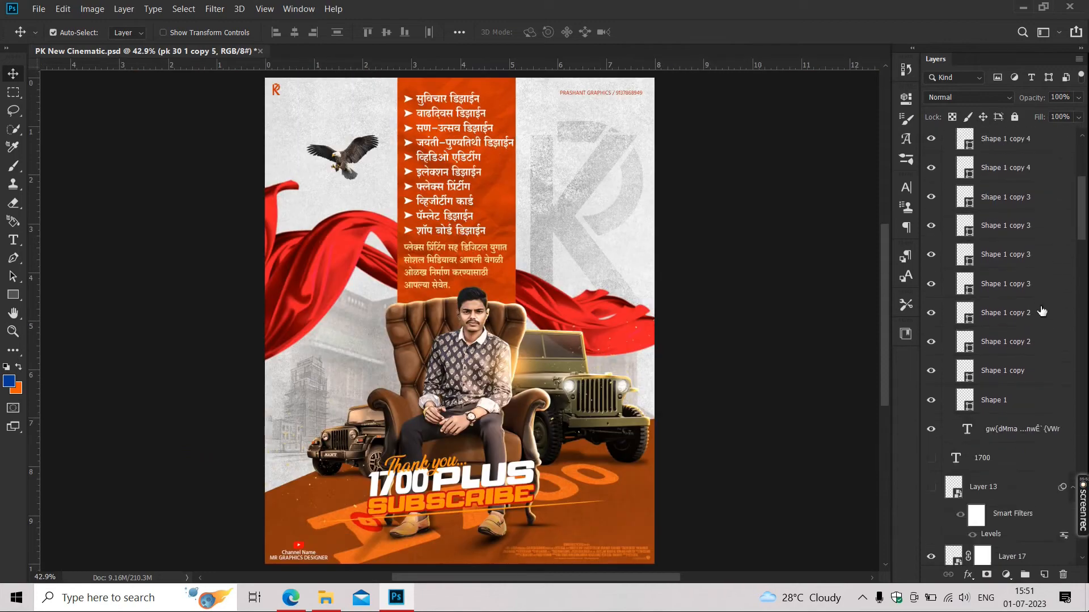
scroll(1011, 320, down, 3)
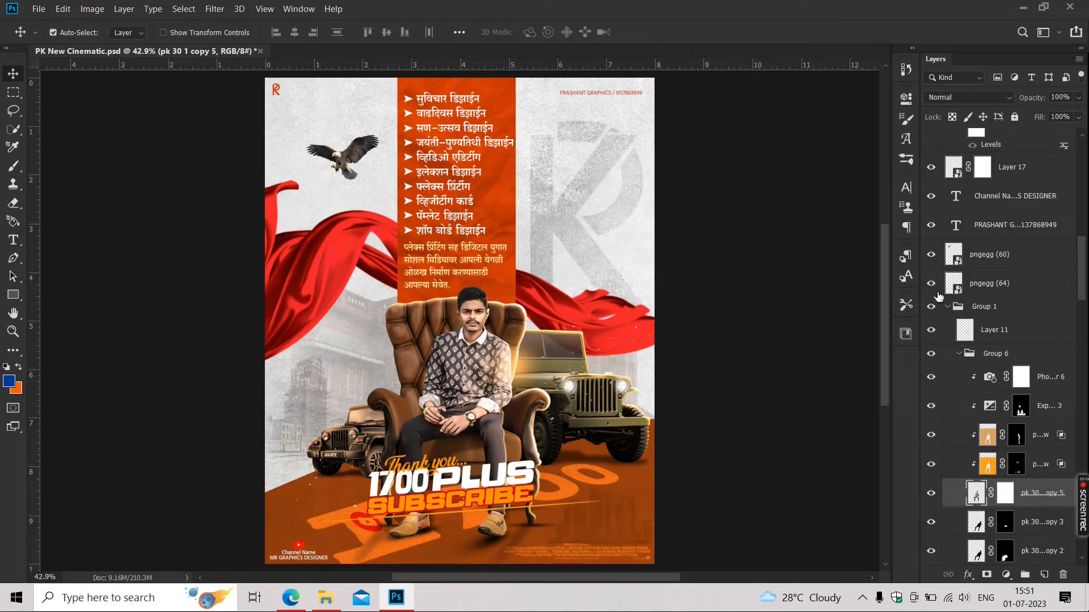
scroll(974, 353, down, 6)
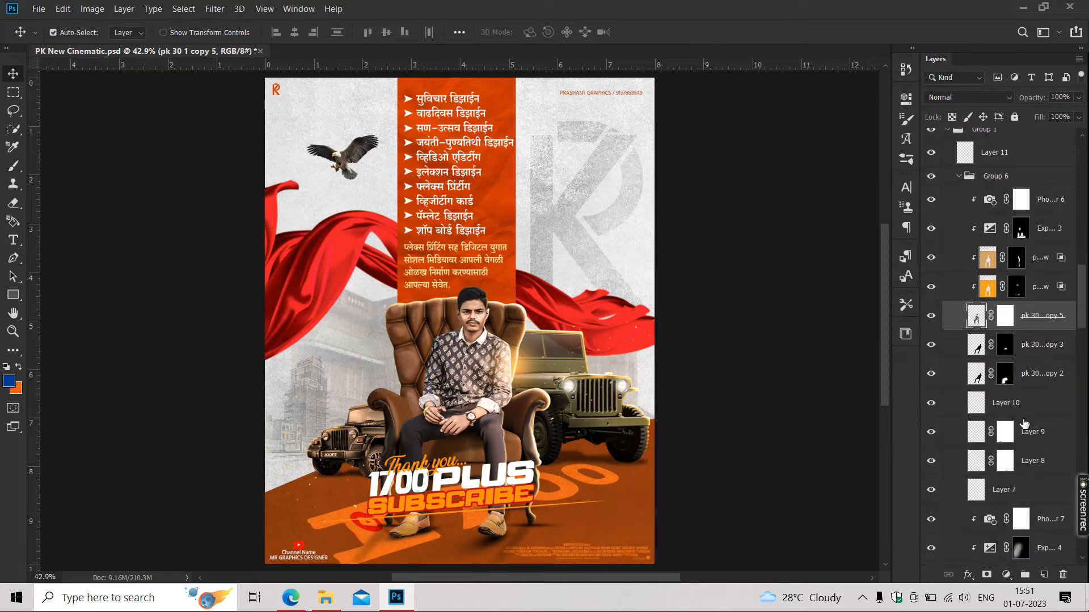
scroll(1020, 418, down, 6)
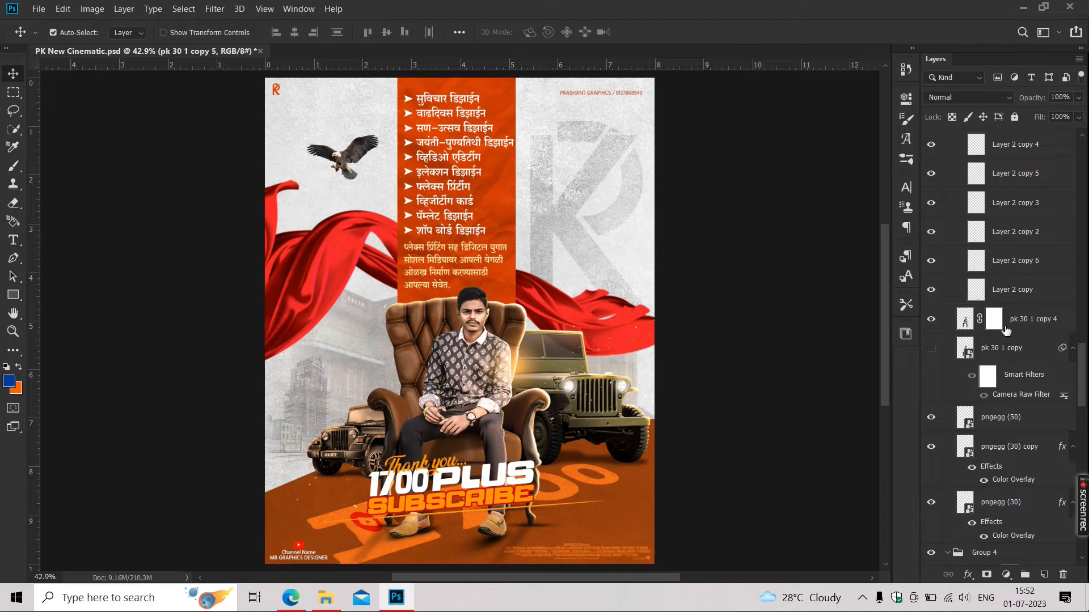
click(1006, 329)
key(ctrl+t)
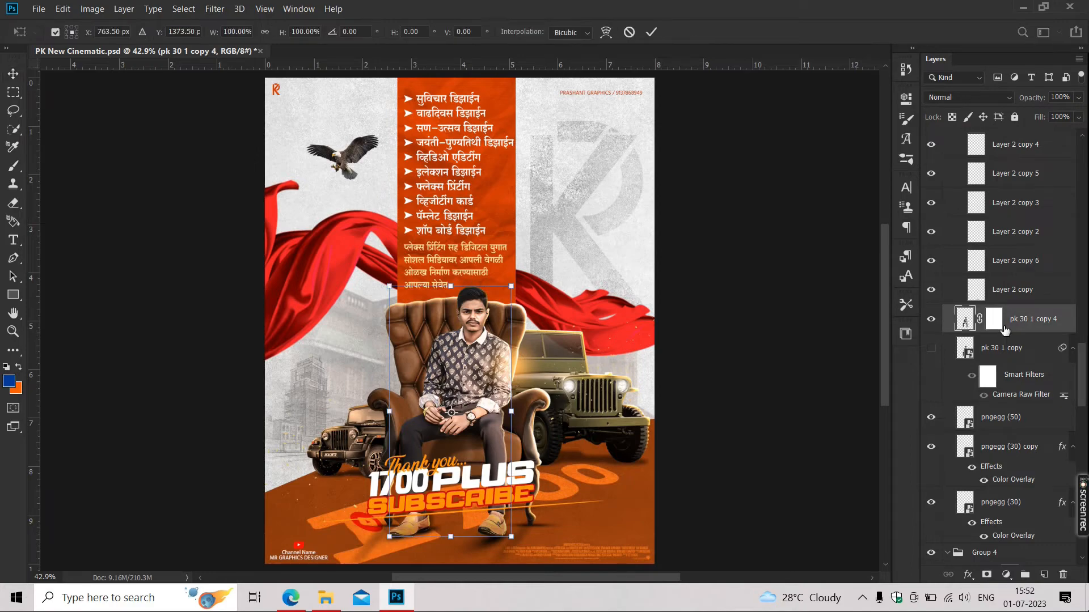
key(Return)
click(931, 319)
Step: Review the layer stack down to the Background, deselect all layers and show the poster in full screen
scroll(940, 361, down, 6)
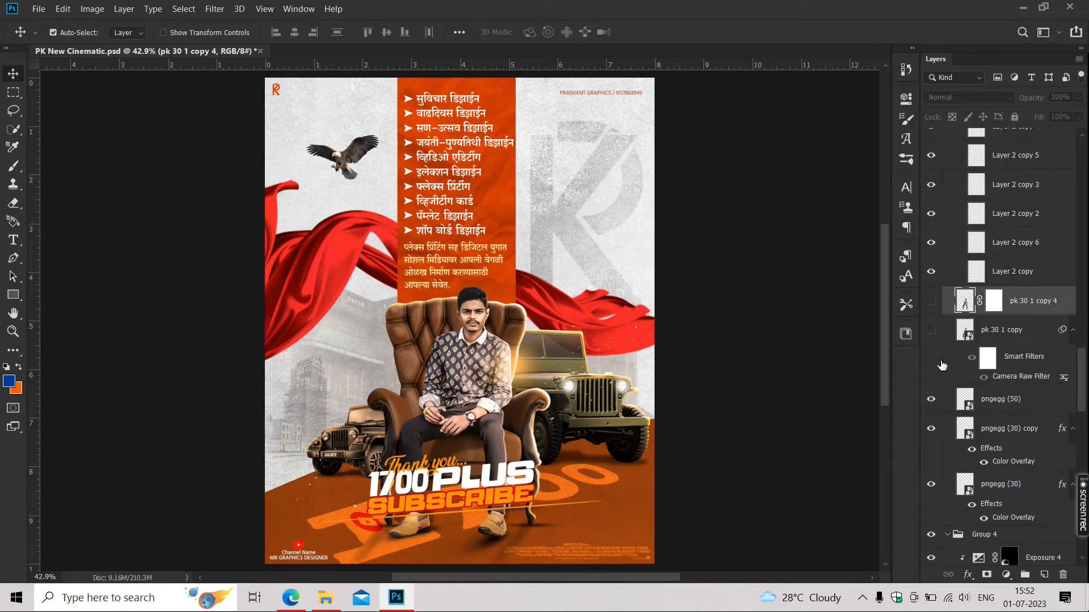
scroll(1001, 381, down, 10)
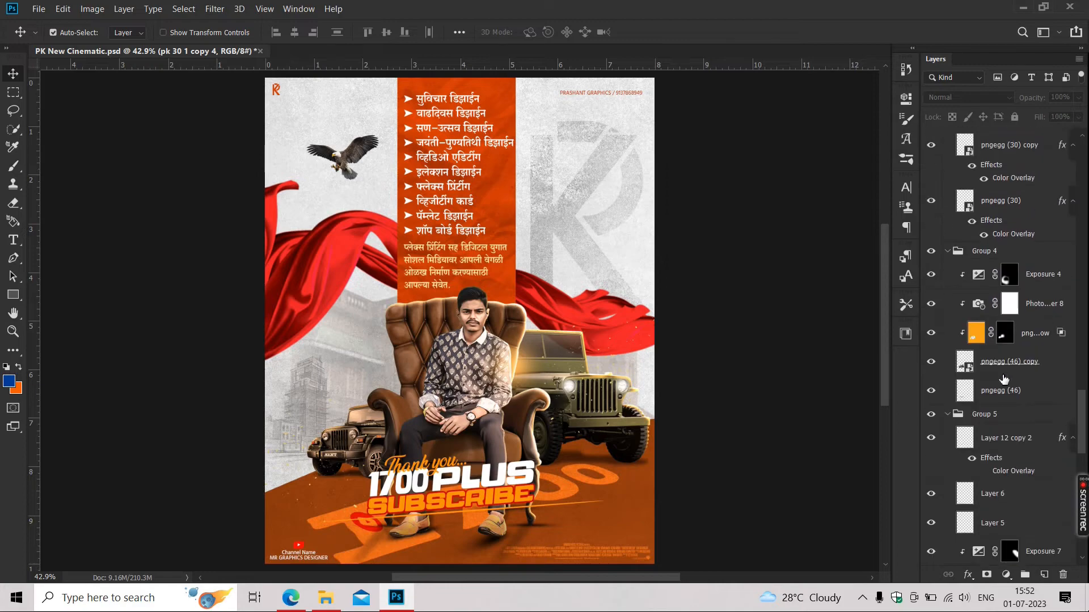
scroll(1005, 381, down, 10)
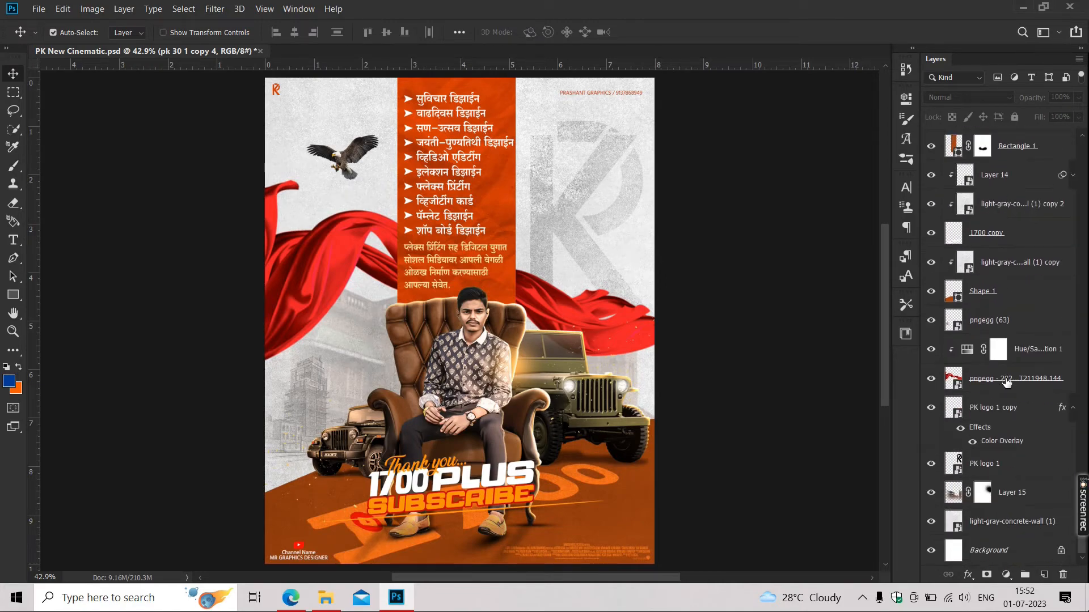
click(734, 473)
key(f)
key(f)
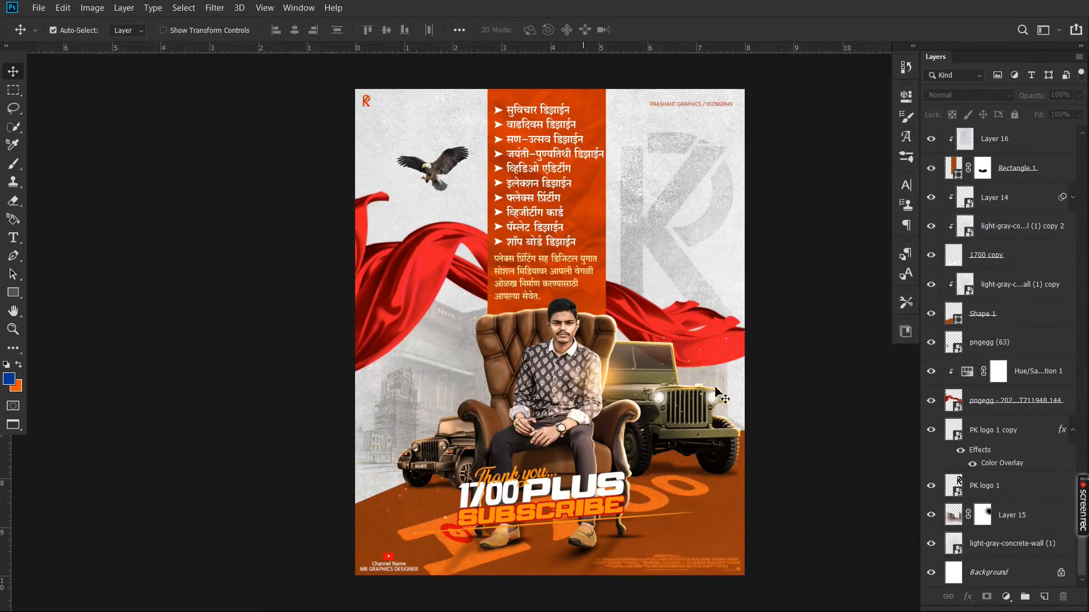
Step: Examine the finished poster up close, from the eagle and services list down to the man, jeeps and title
scroll(548, 139, up, 5)
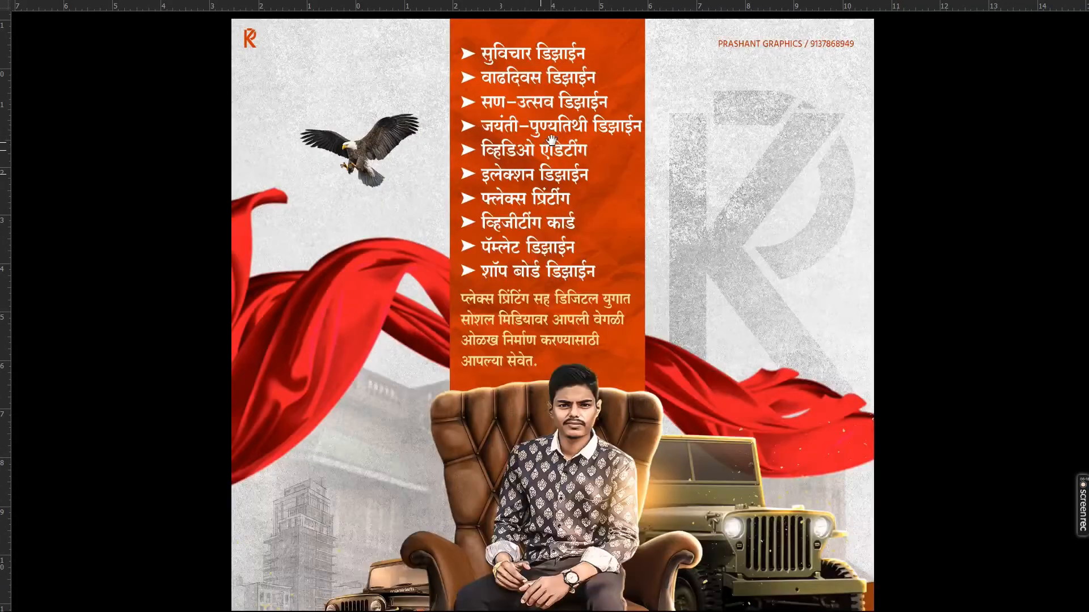
drag(308, 217, 304, 283)
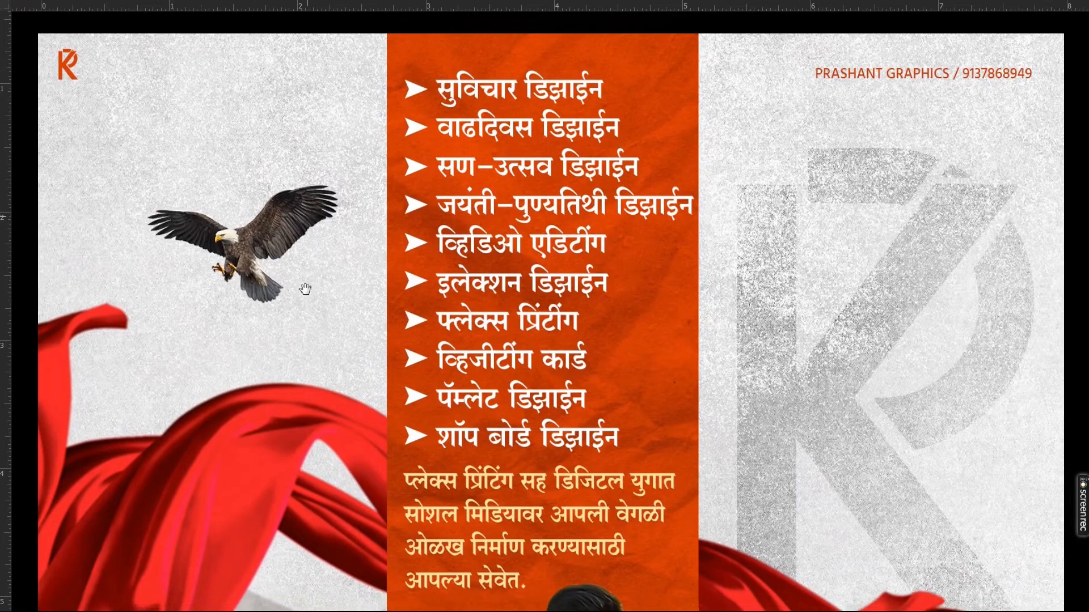
drag(108, 587, 102, 258)
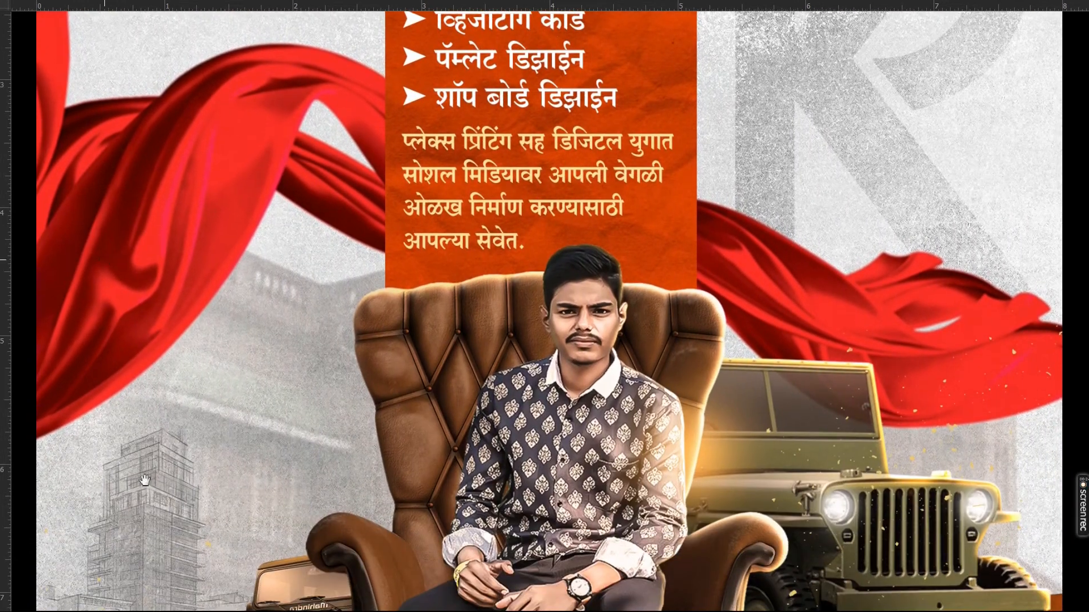
drag(123, 582, 116, 385)
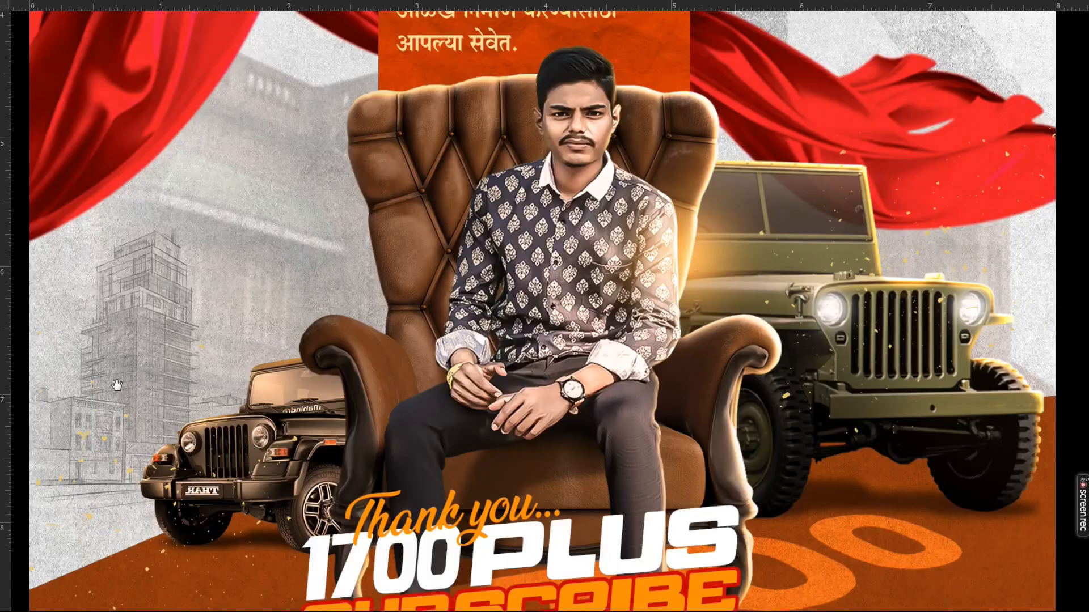
scroll(116, 385, down, 10)
scroll(116, 383, up, 10)
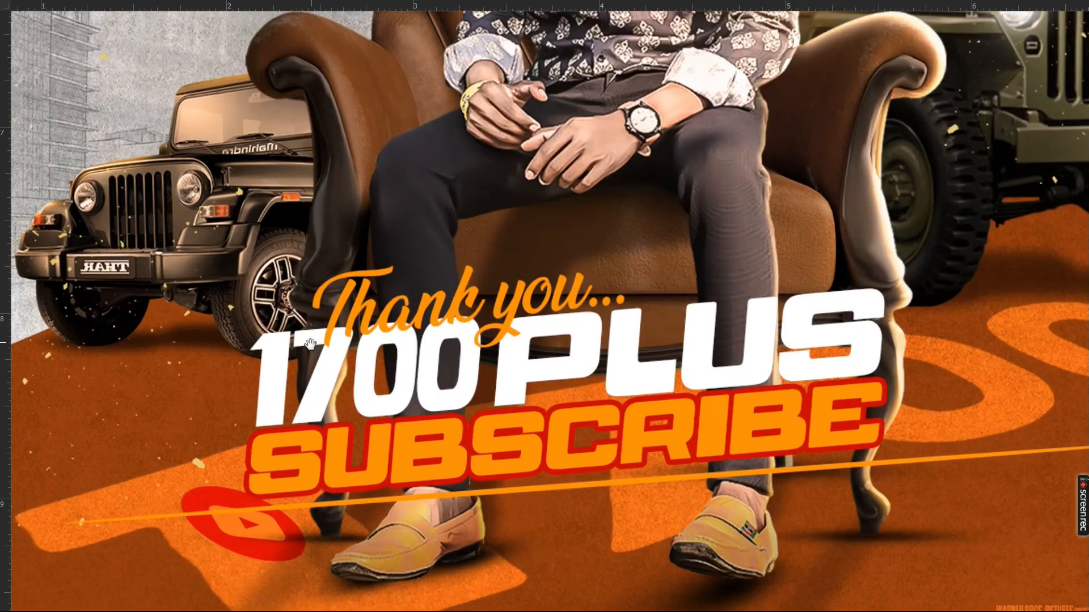
drag(310, 344, 342, 479)
drag(363, 227, 152, 487)
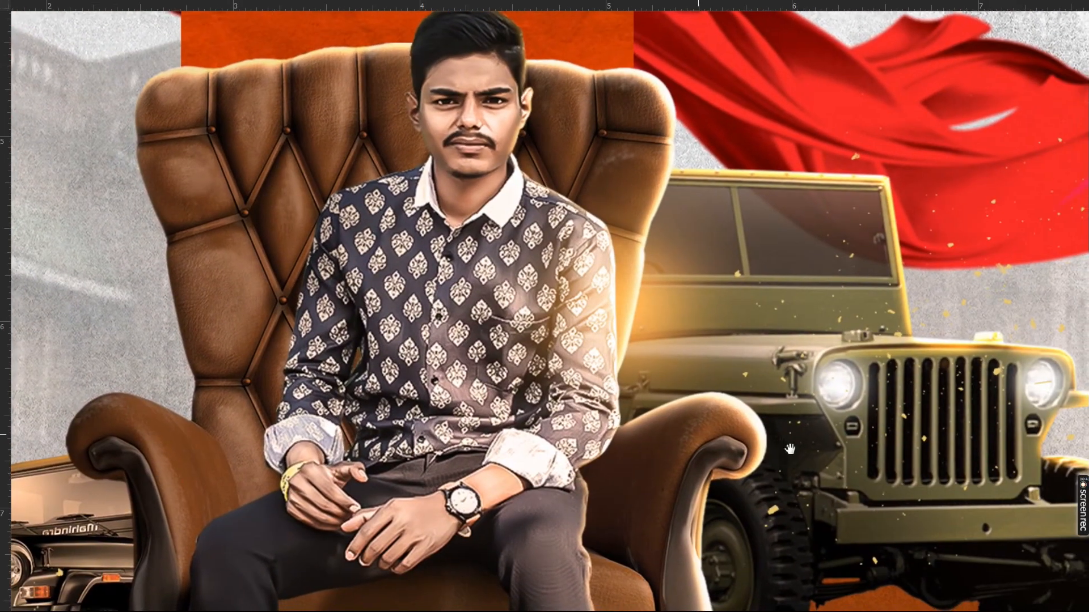
drag(796, 462, 1025, 330)
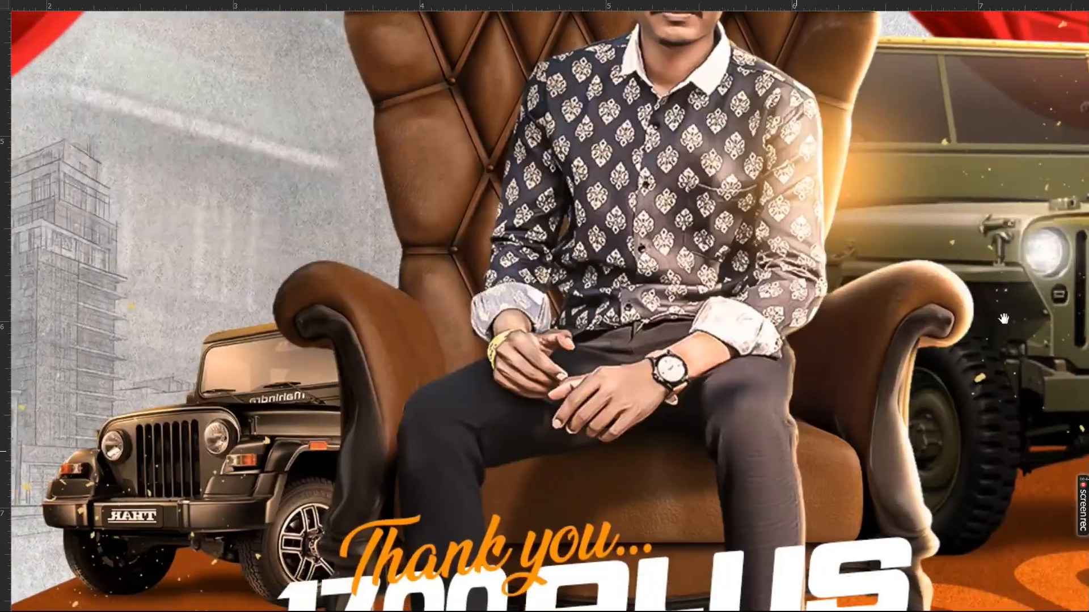
Step: Leave the full screen preview and view the whole poster fitted in the document window
scroll(752, 318, down, 2)
scroll(584, 265, down, 1)
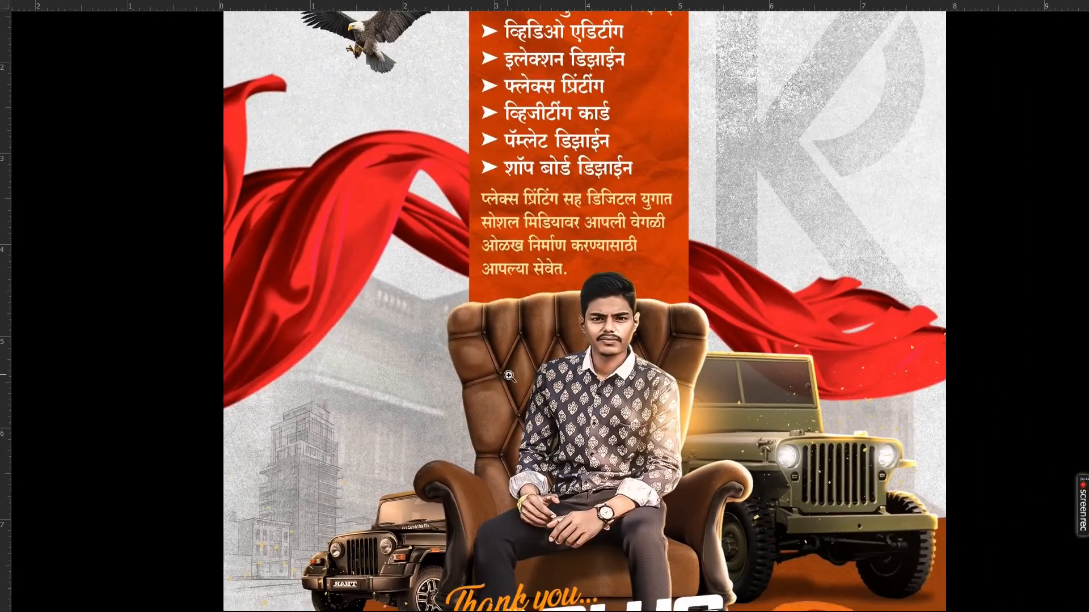
scroll(584, 265, down, 1)
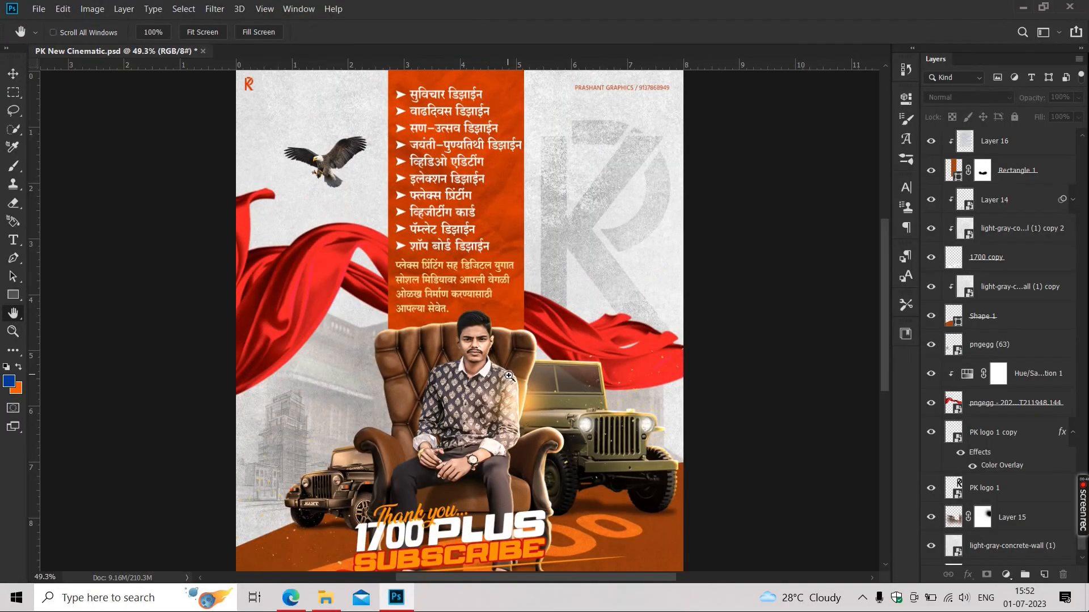
scroll(492, 361, down, 3)
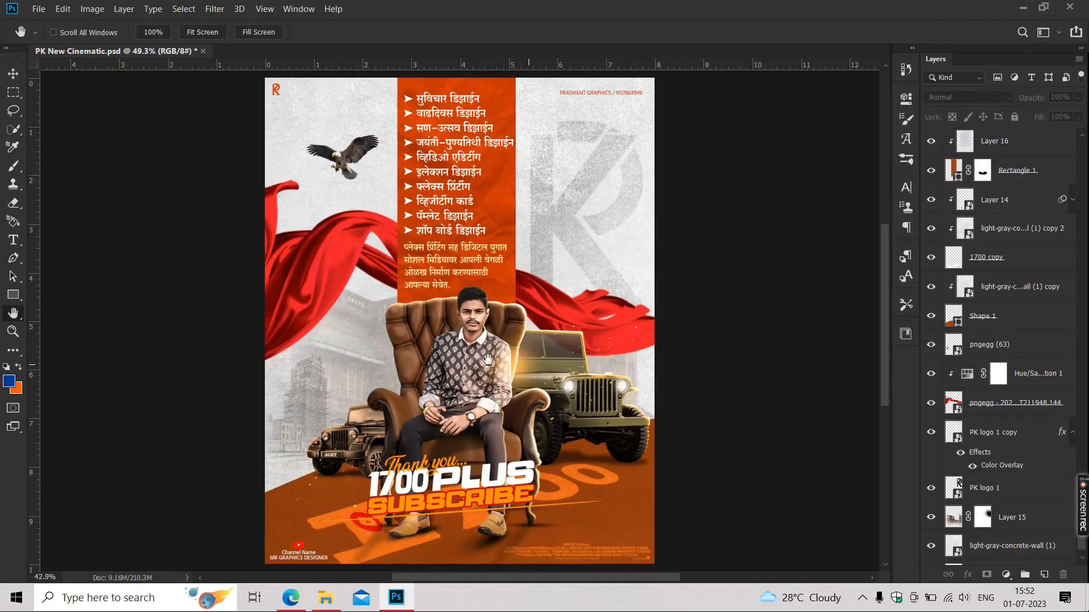
scroll(474, 353, up, 1)
scroll(473, 353, down, 2)
scroll(478, 356, up, 2)
Step: Switch to the Windows desktop and refresh it
key(super+d)
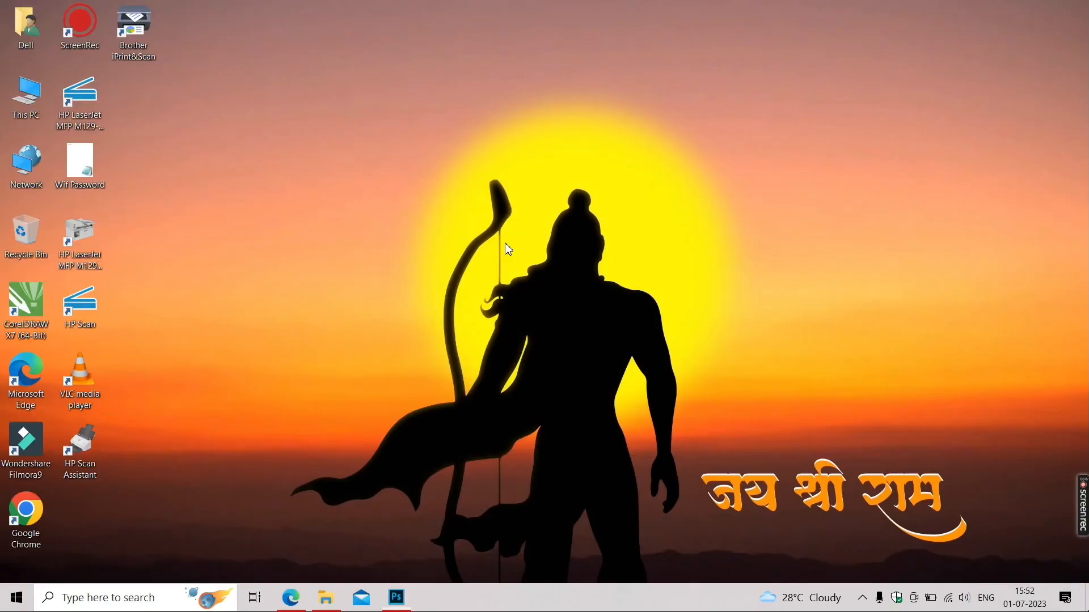
right_click(284, 168)
click(302, 236)
mouse_move(1081, 504)
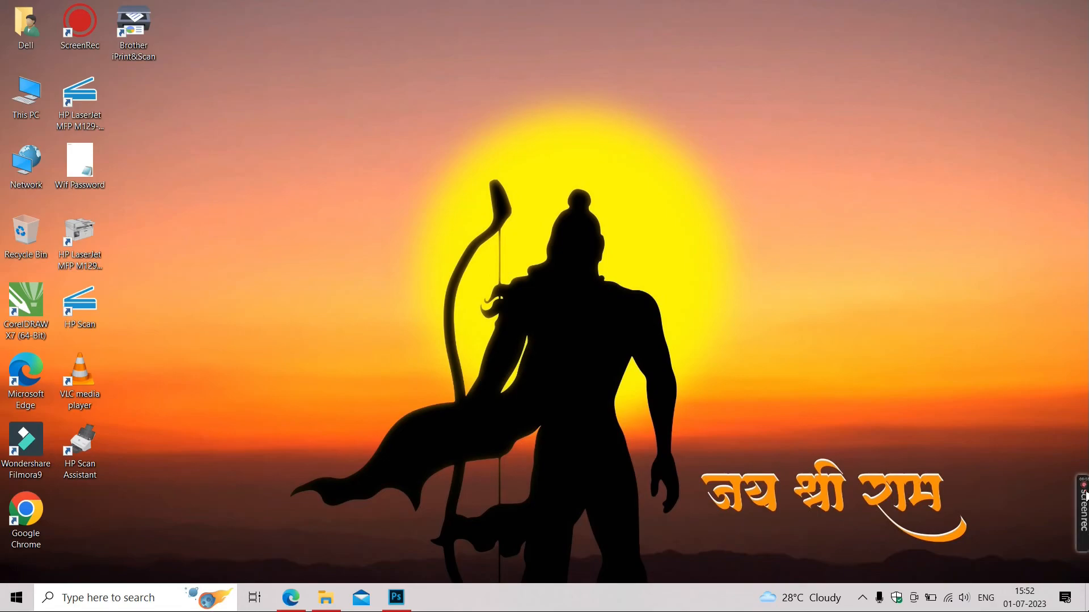